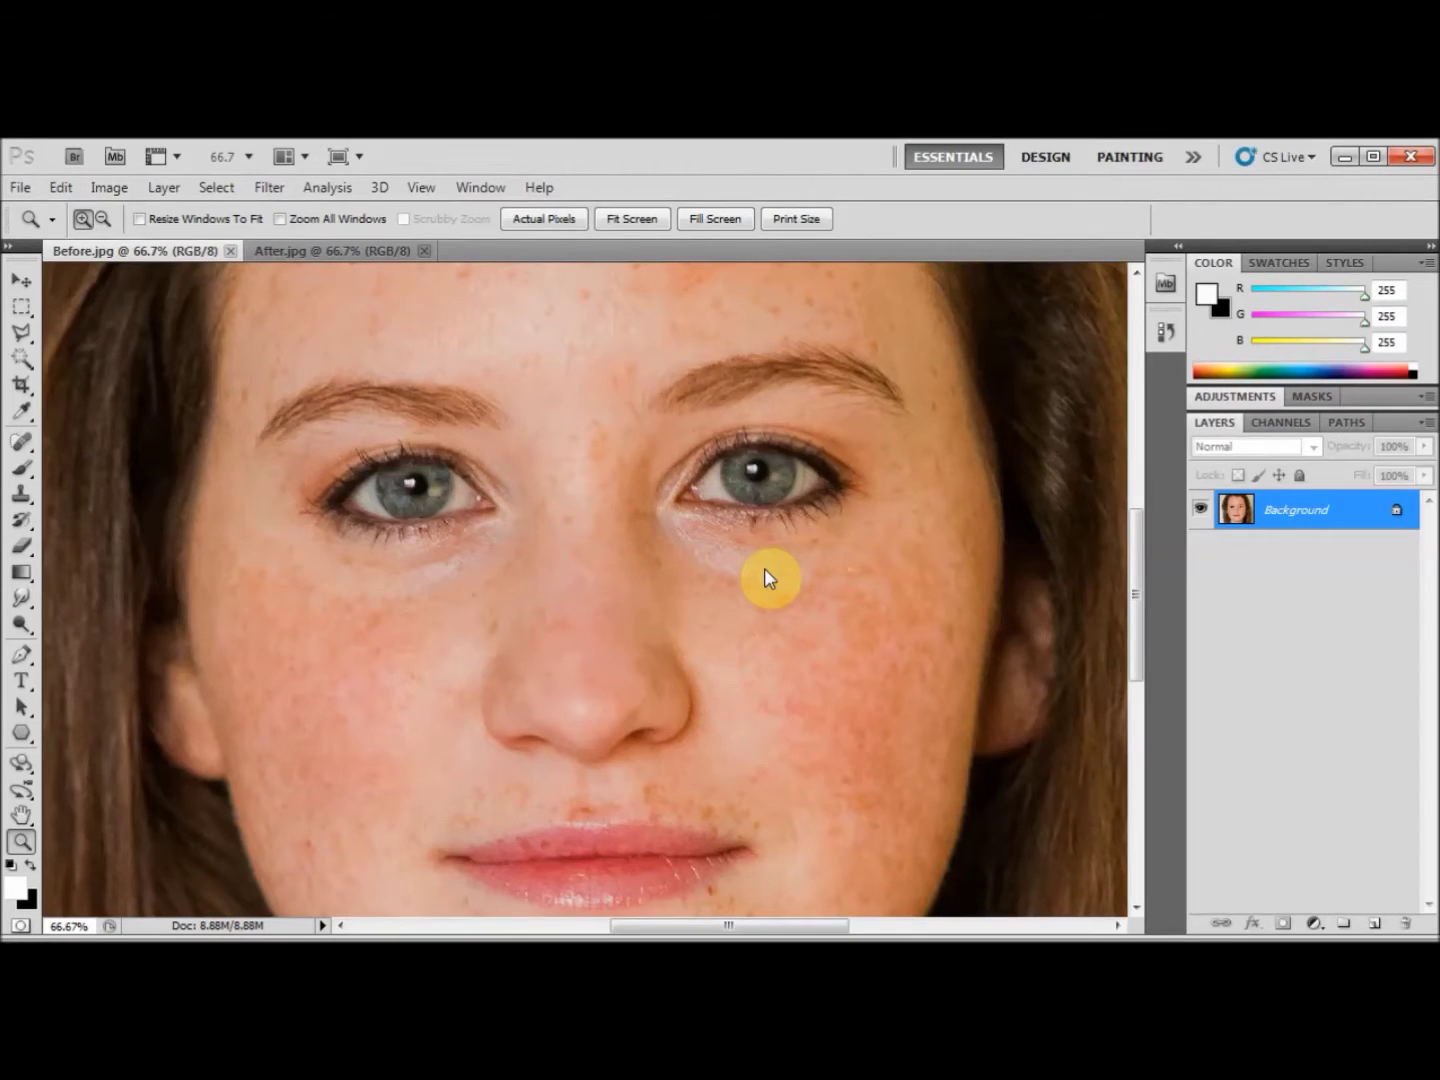
# View the finished After.jpg result to compare it with Before.jpg.
pyautogui.click(322, 253)
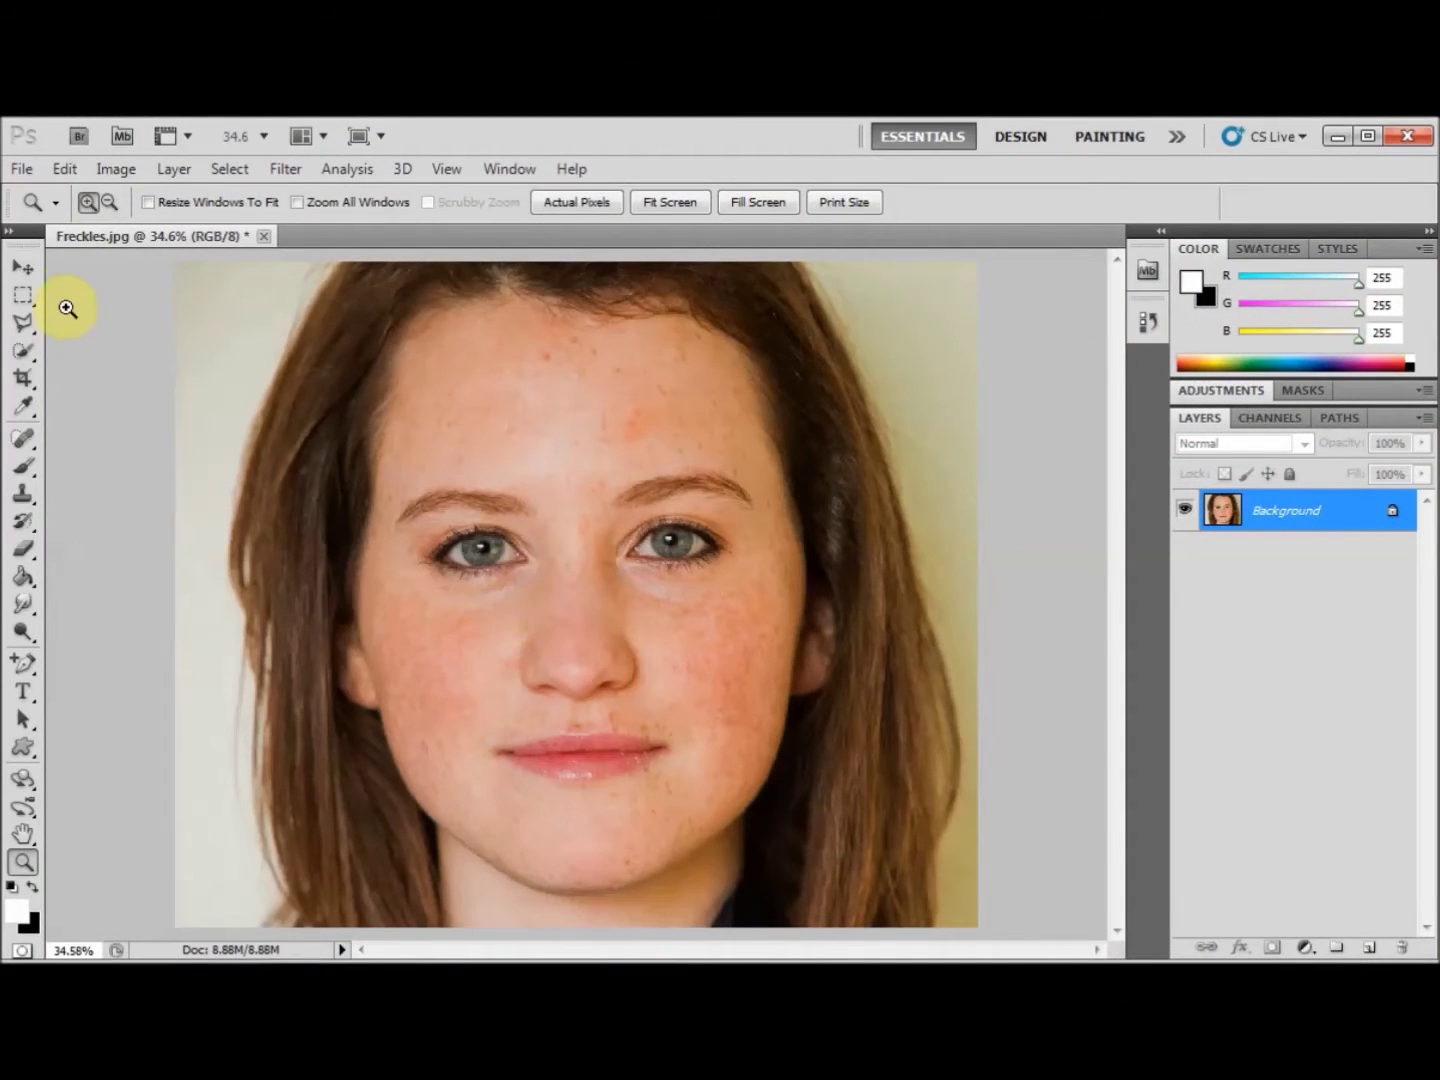
# Duplicate the Background layer as a new layer named 'retouch'.
pyautogui.click(23, 267)
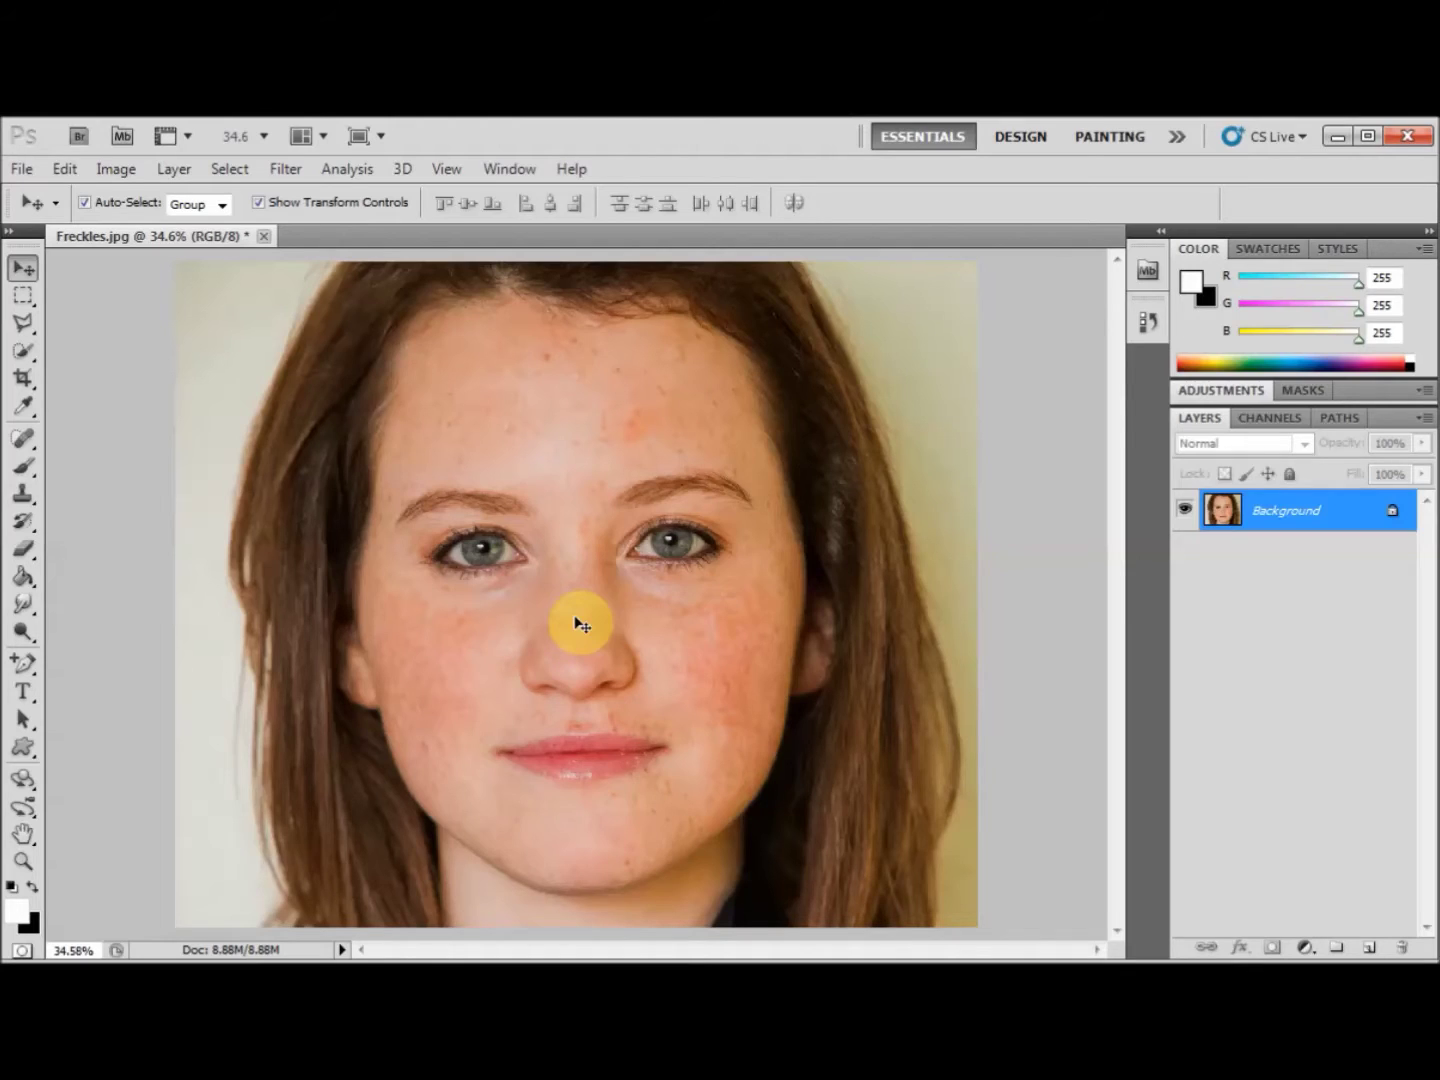
pyautogui.rightClick(1272, 514)
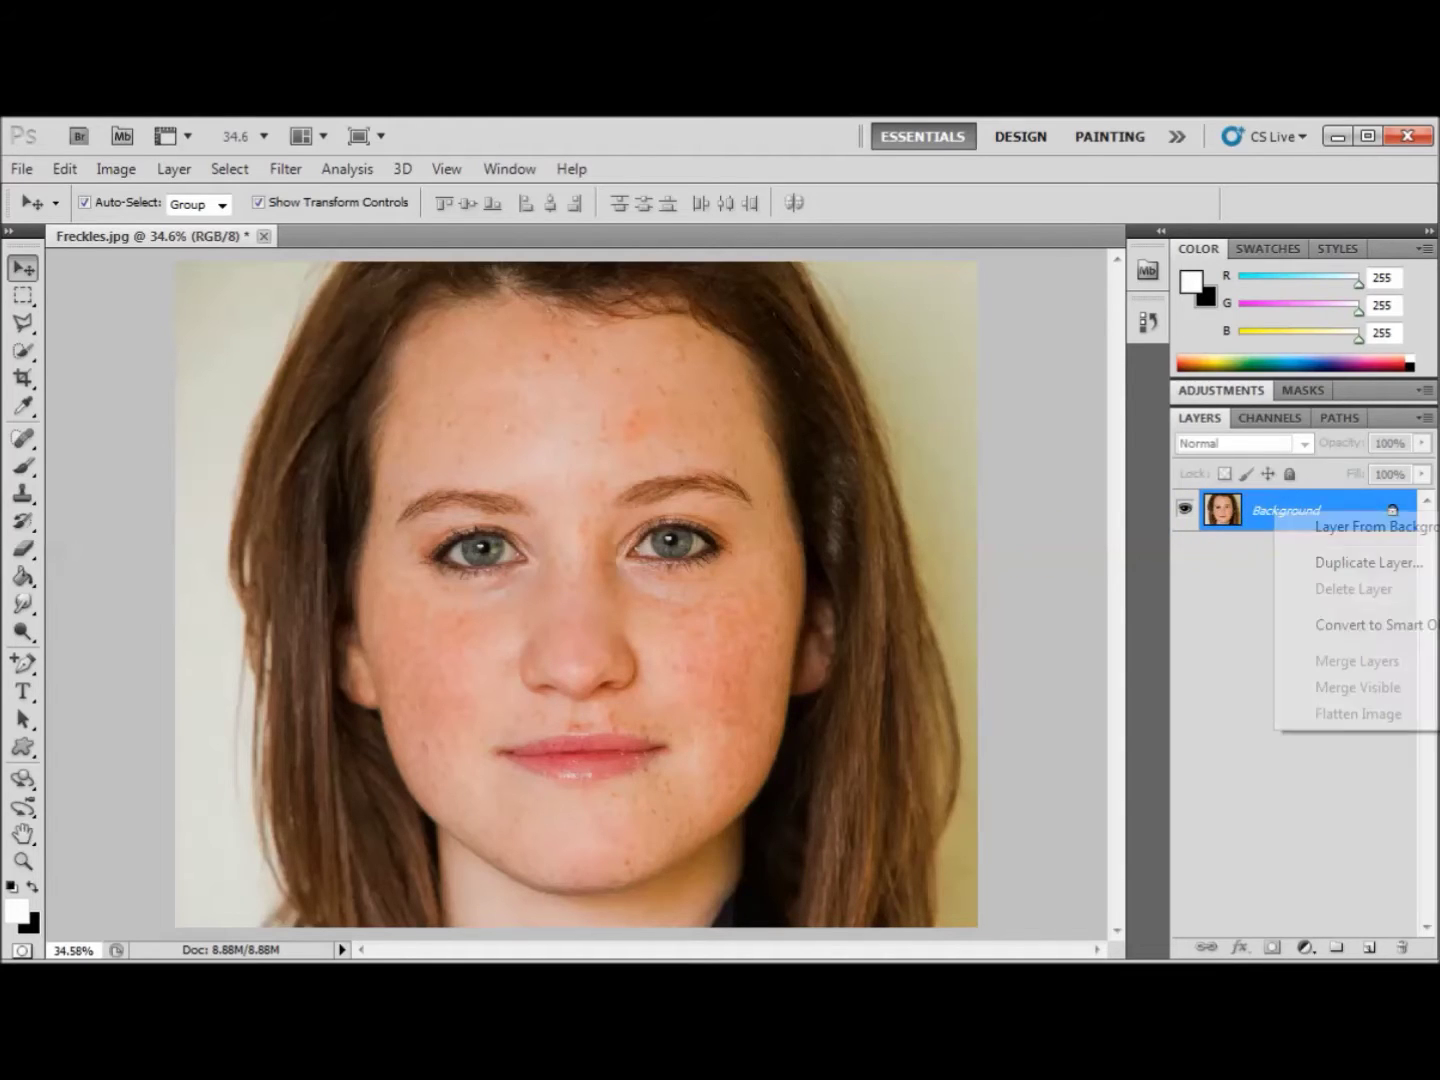
pyautogui.click(1321, 565)
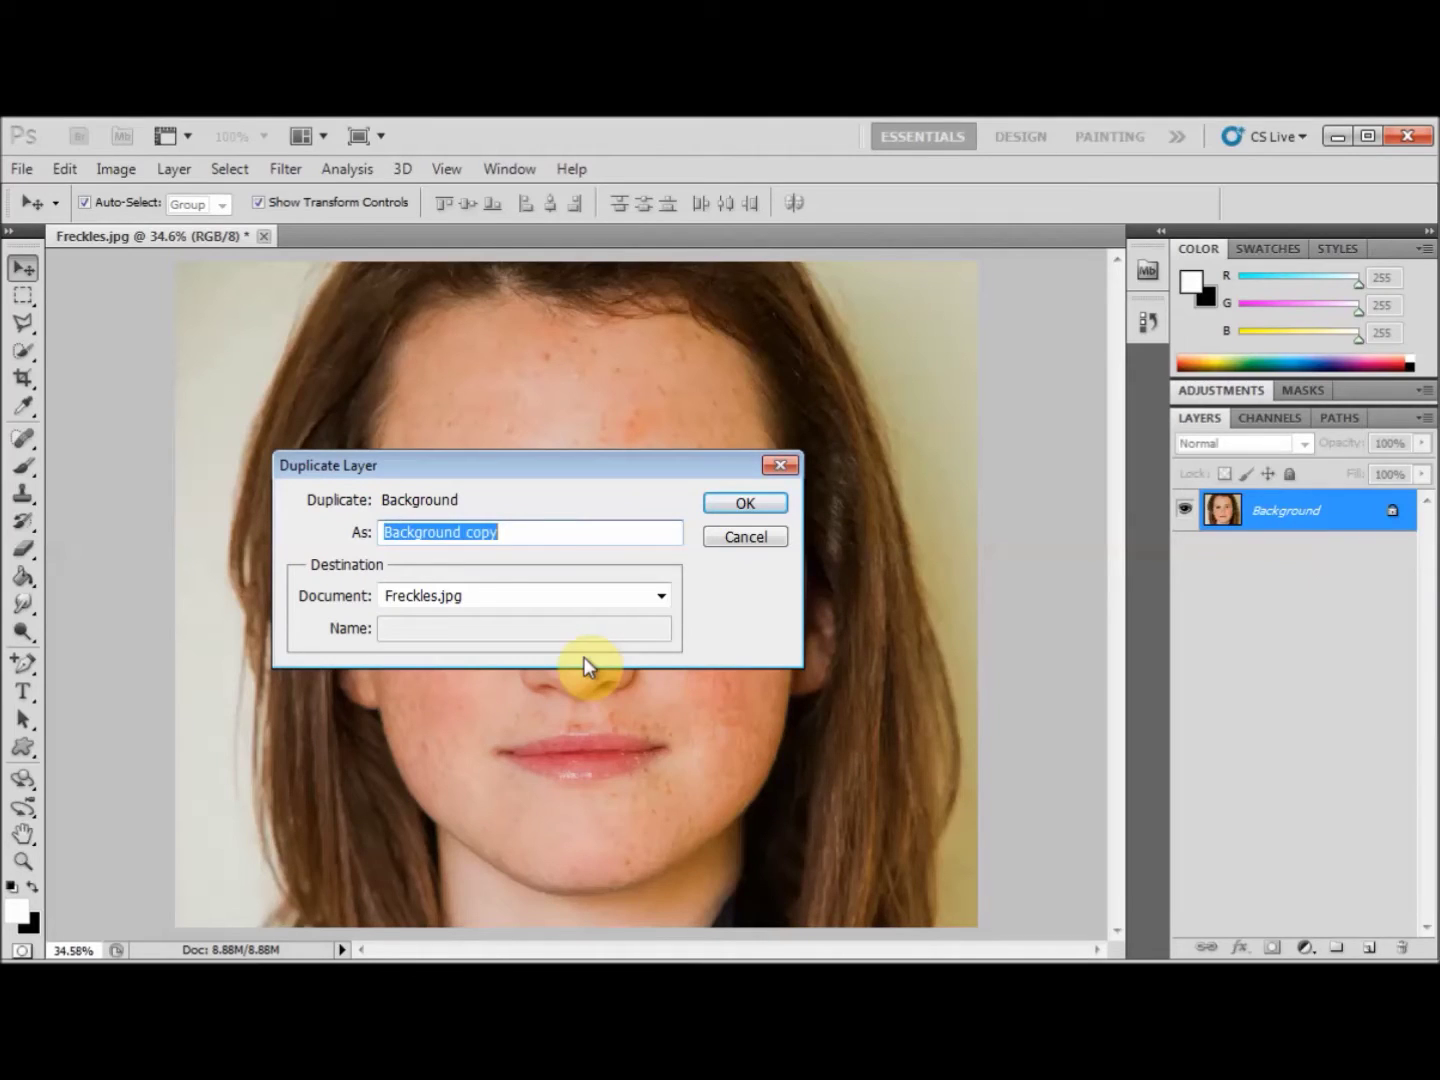
pyautogui.write('retou')
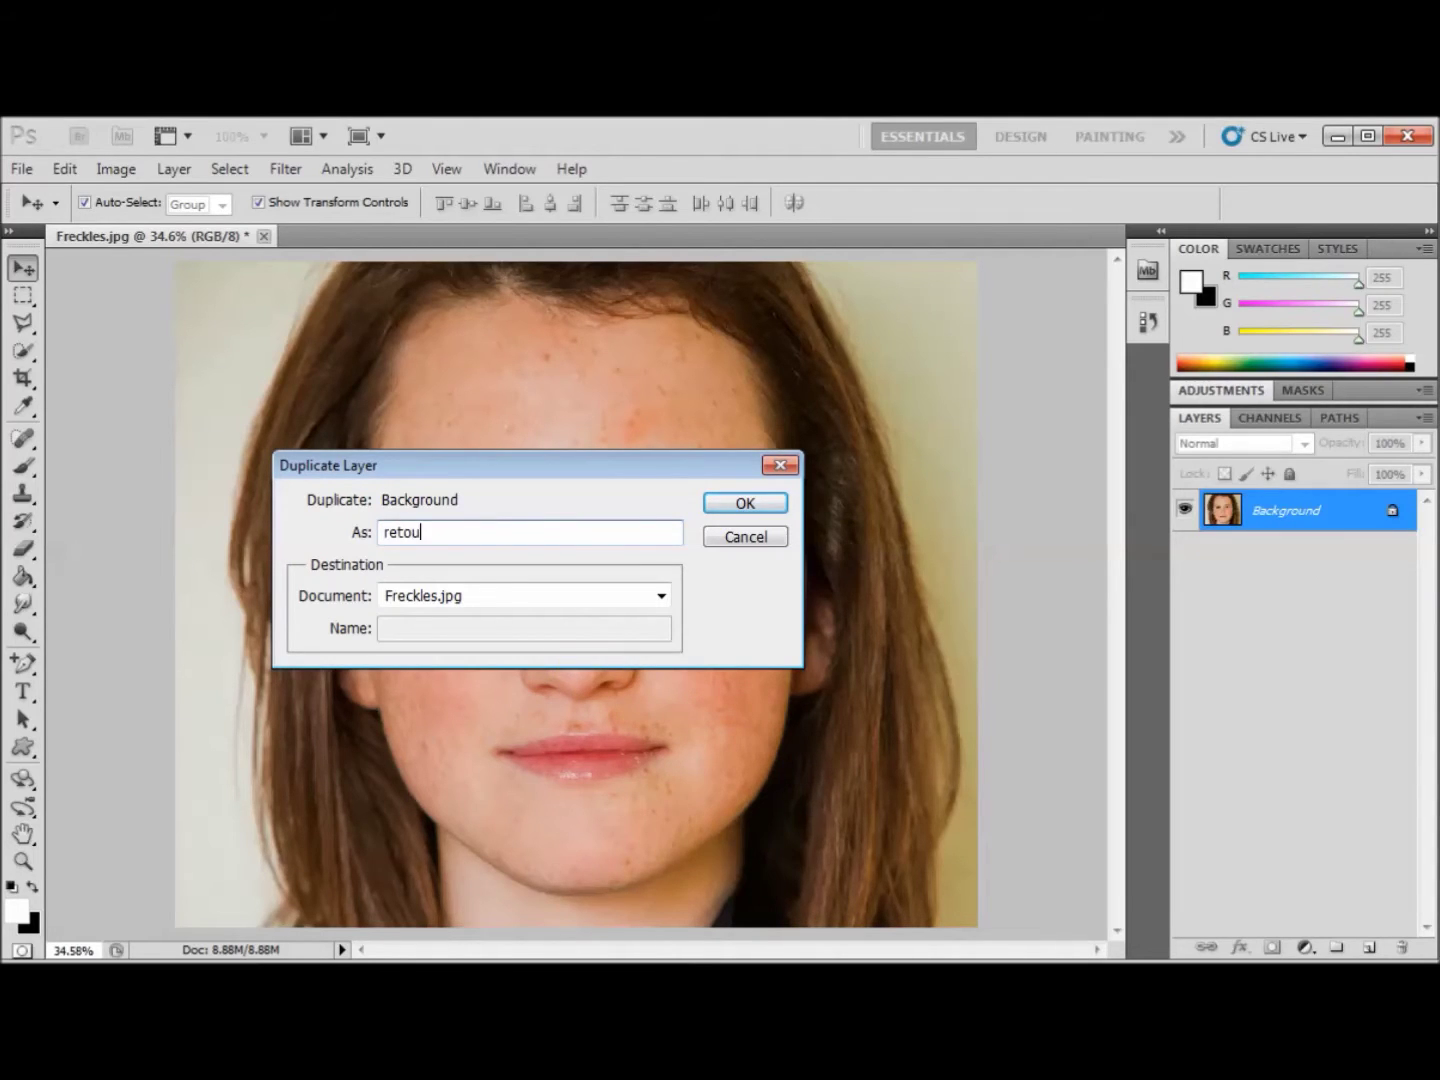
pyautogui.write('ch')
pyautogui.click(744, 501)
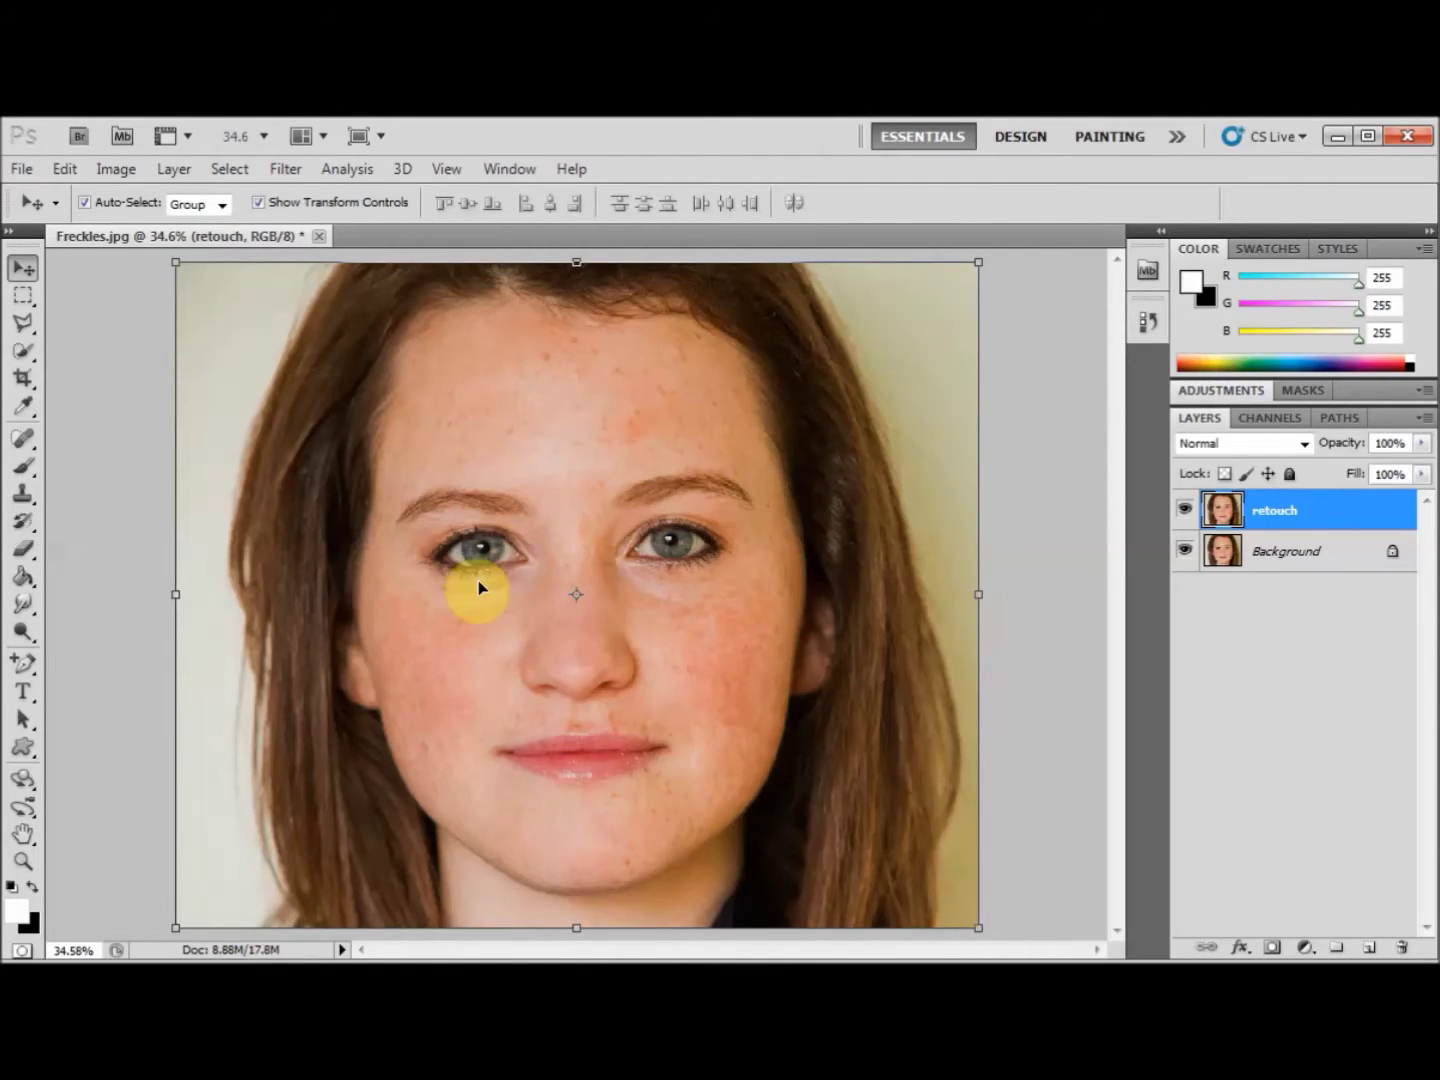
# Zoom in on the face to 50% and select the Healing Brush tool.
pyautogui.click(507, 170)
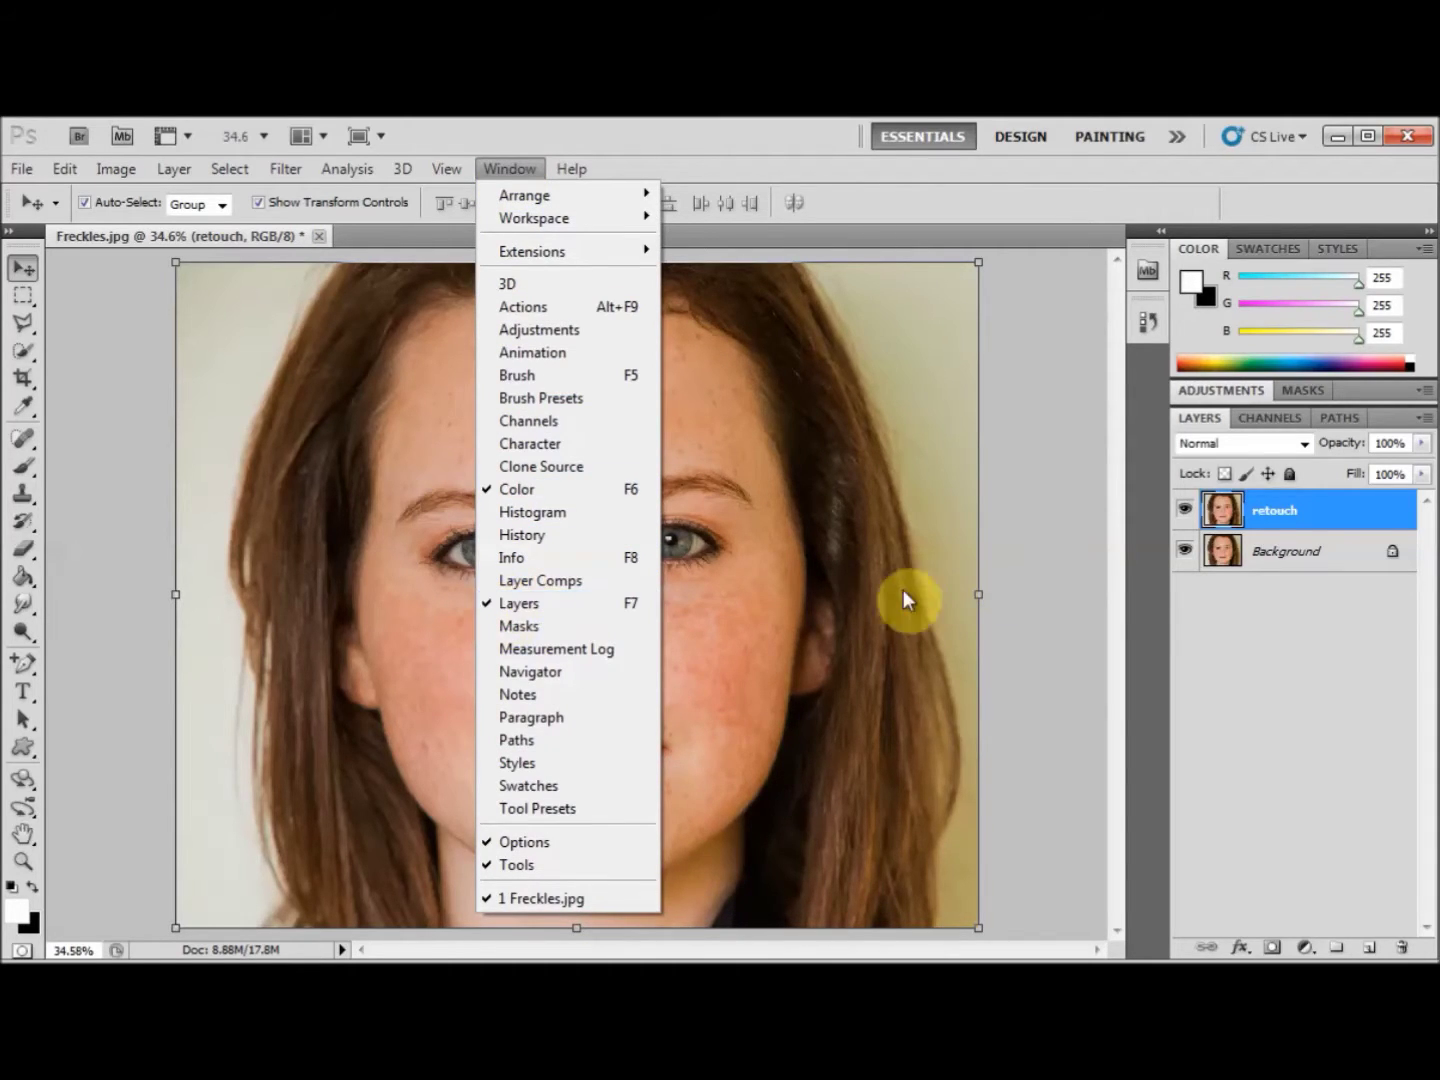
pyautogui.click(876, 599)
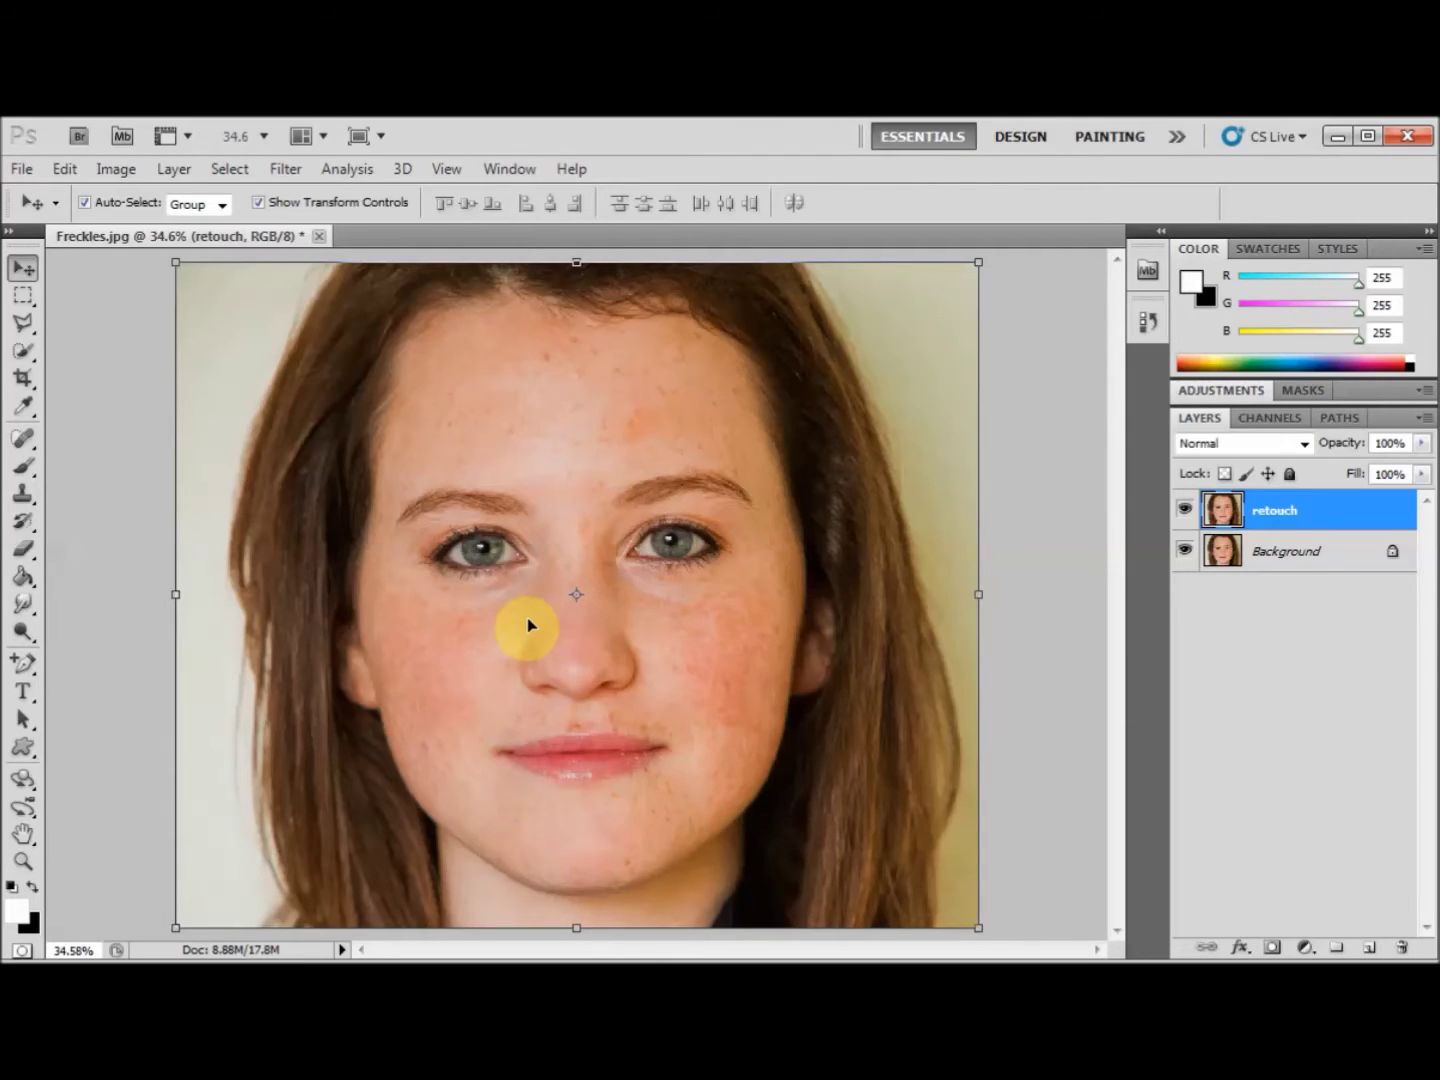
pyautogui.click(23, 448)
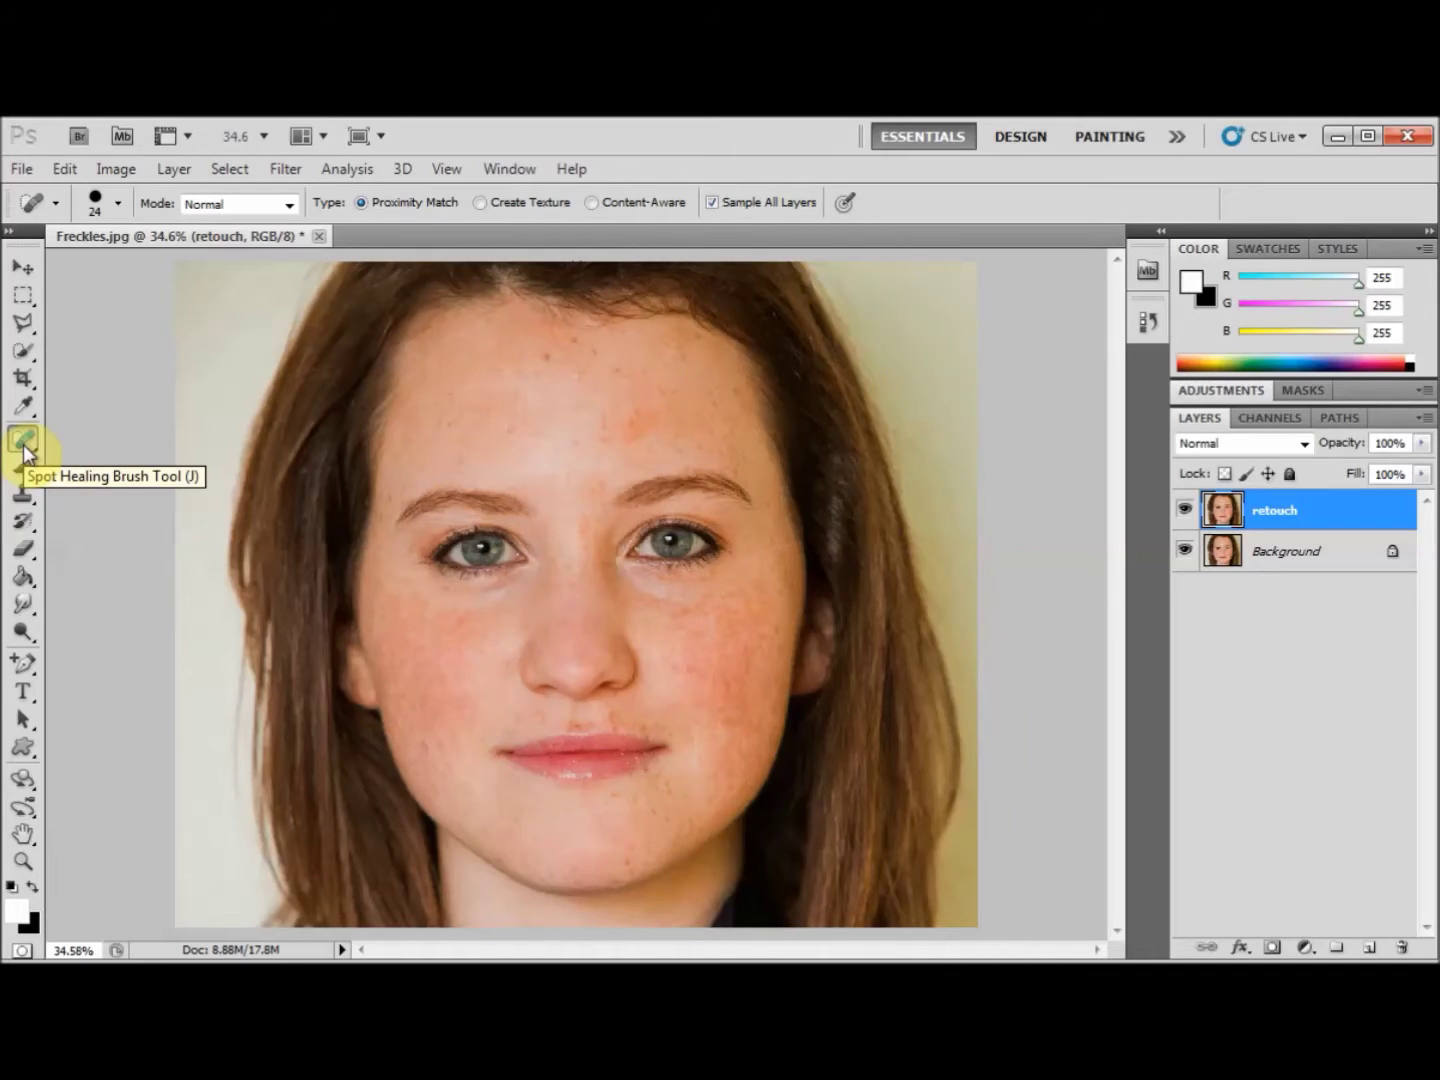
pyautogui.click(22, 864)
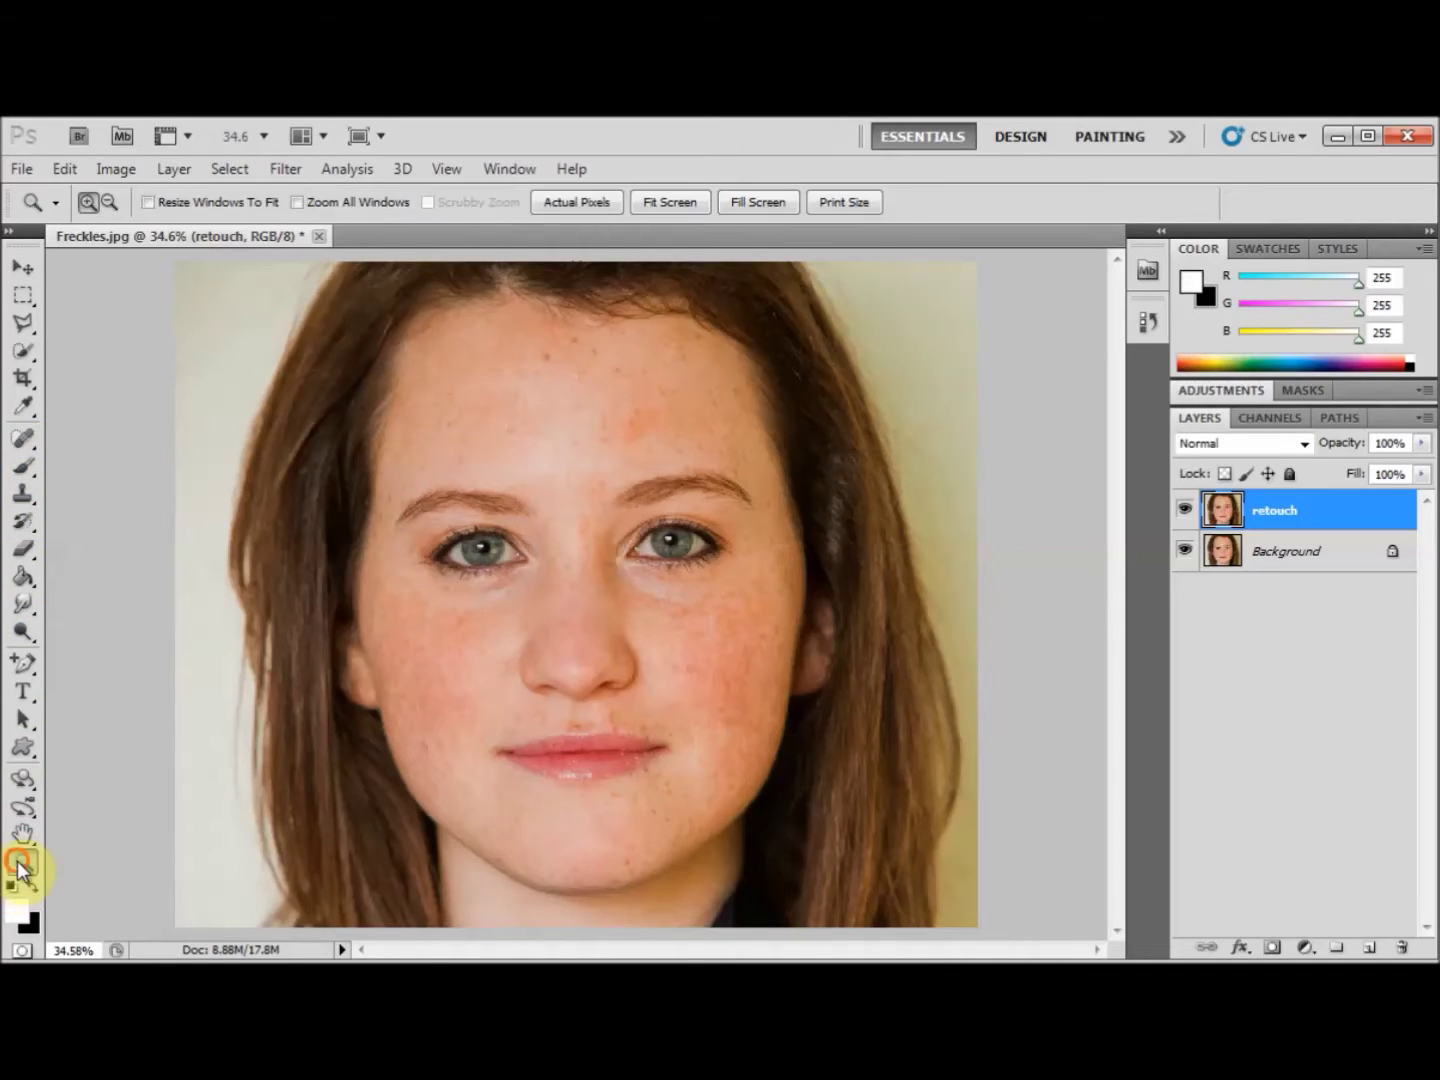
pyautogui.rightClick(511, 599)
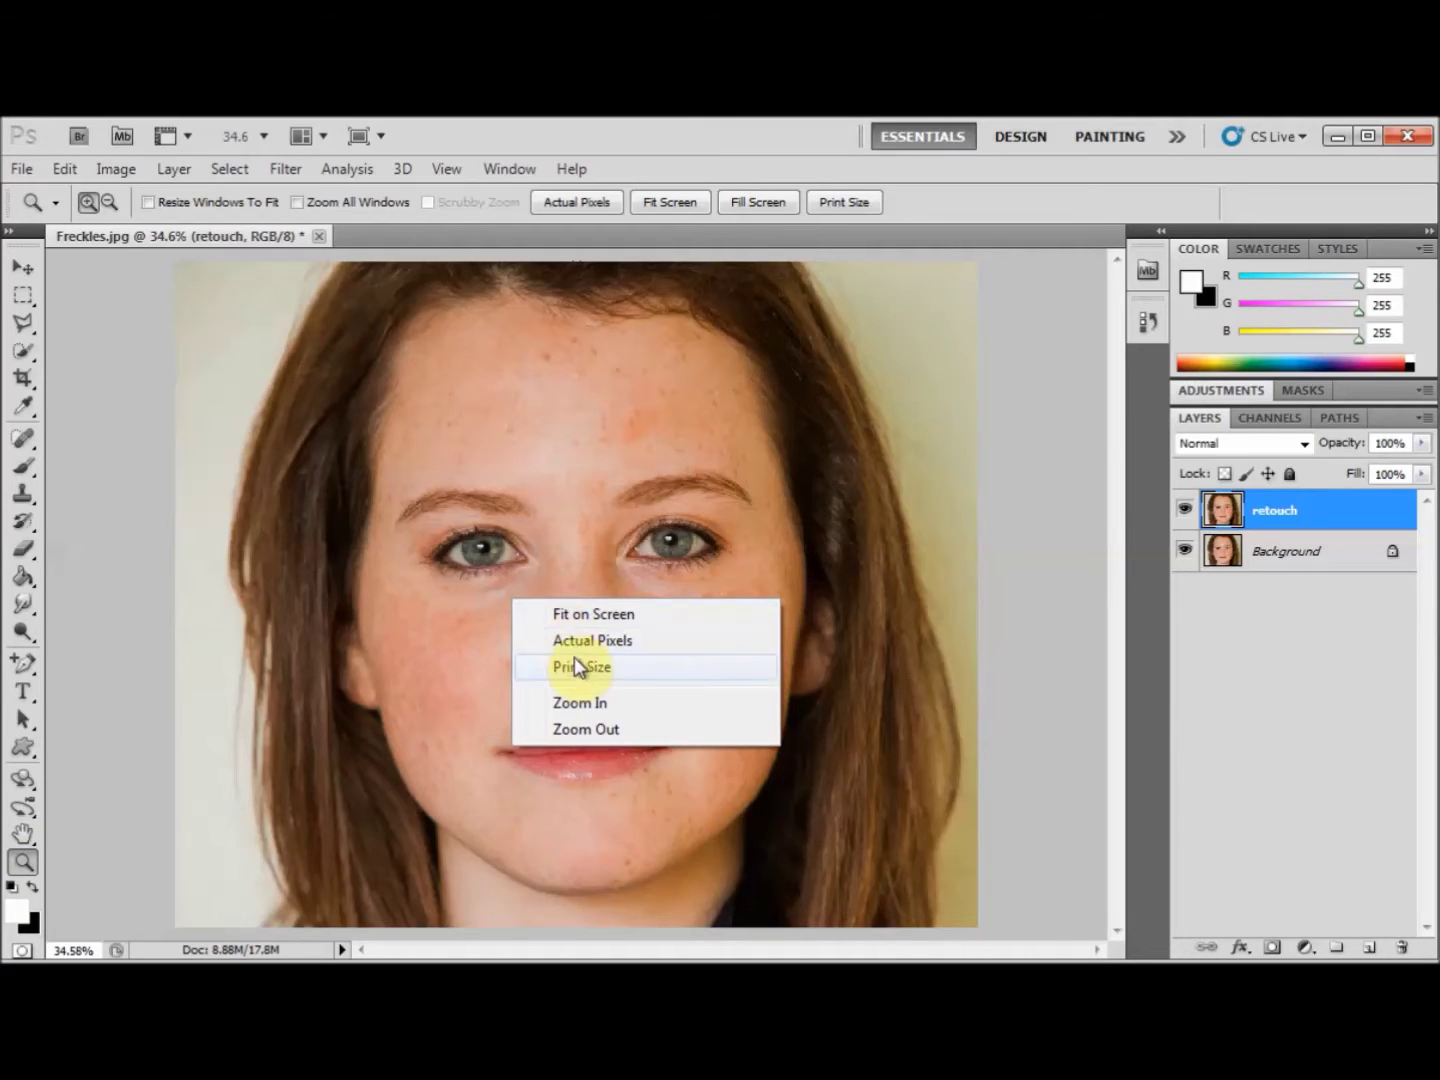
pyautogui.click(587, 702)
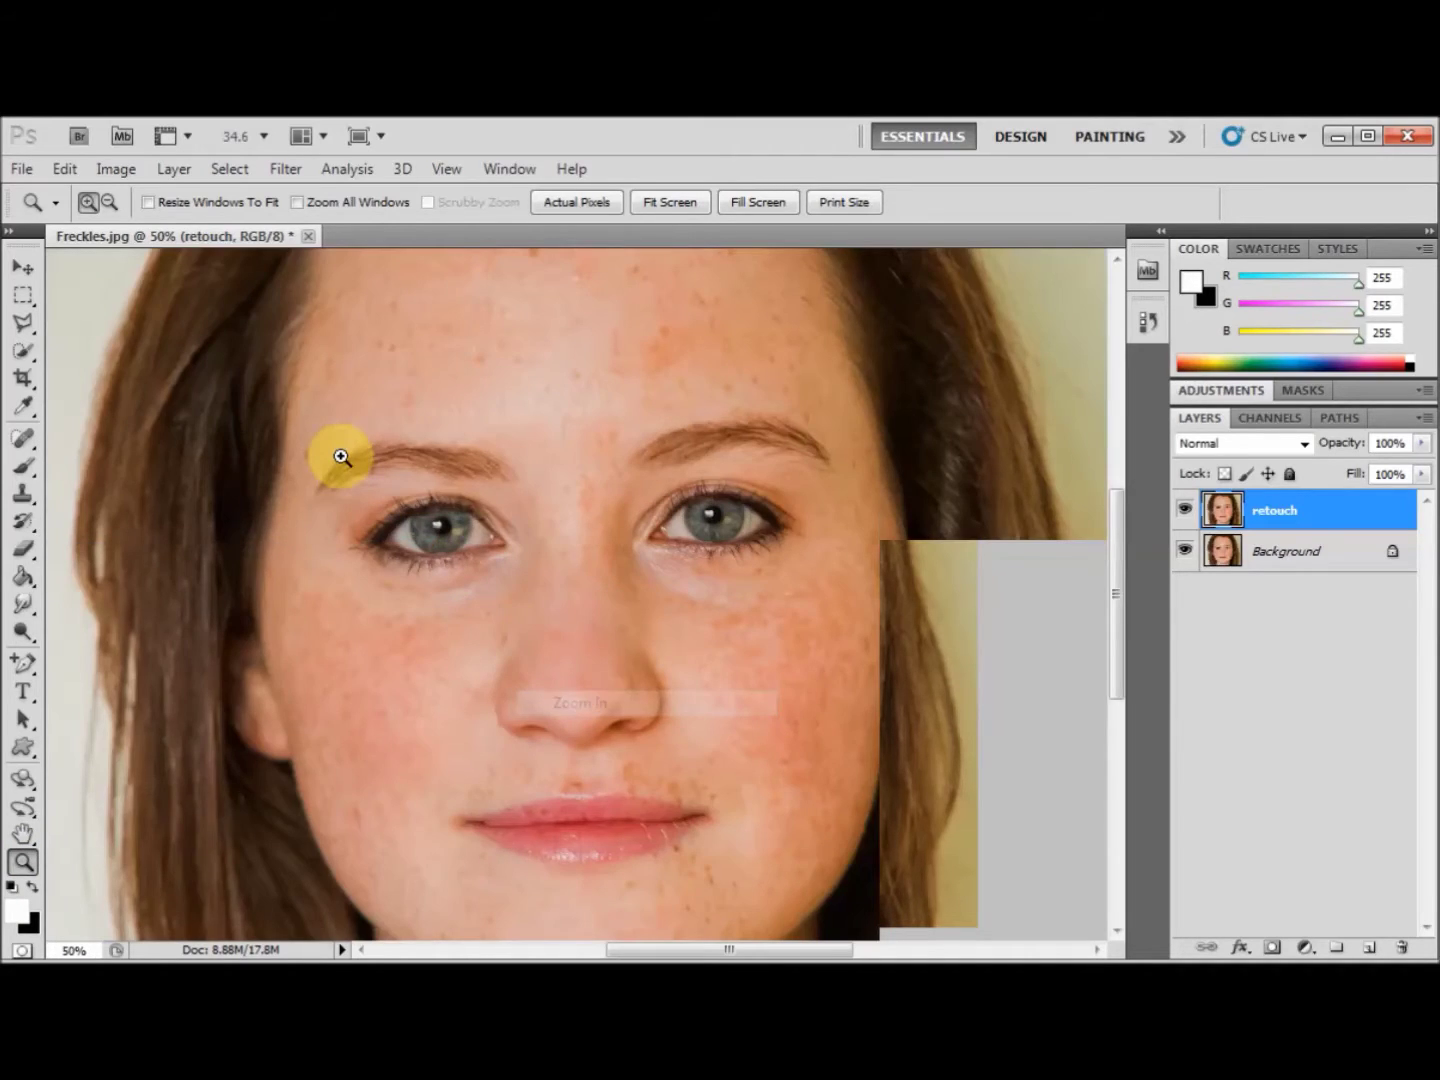
pyautogui.click(26, 436)
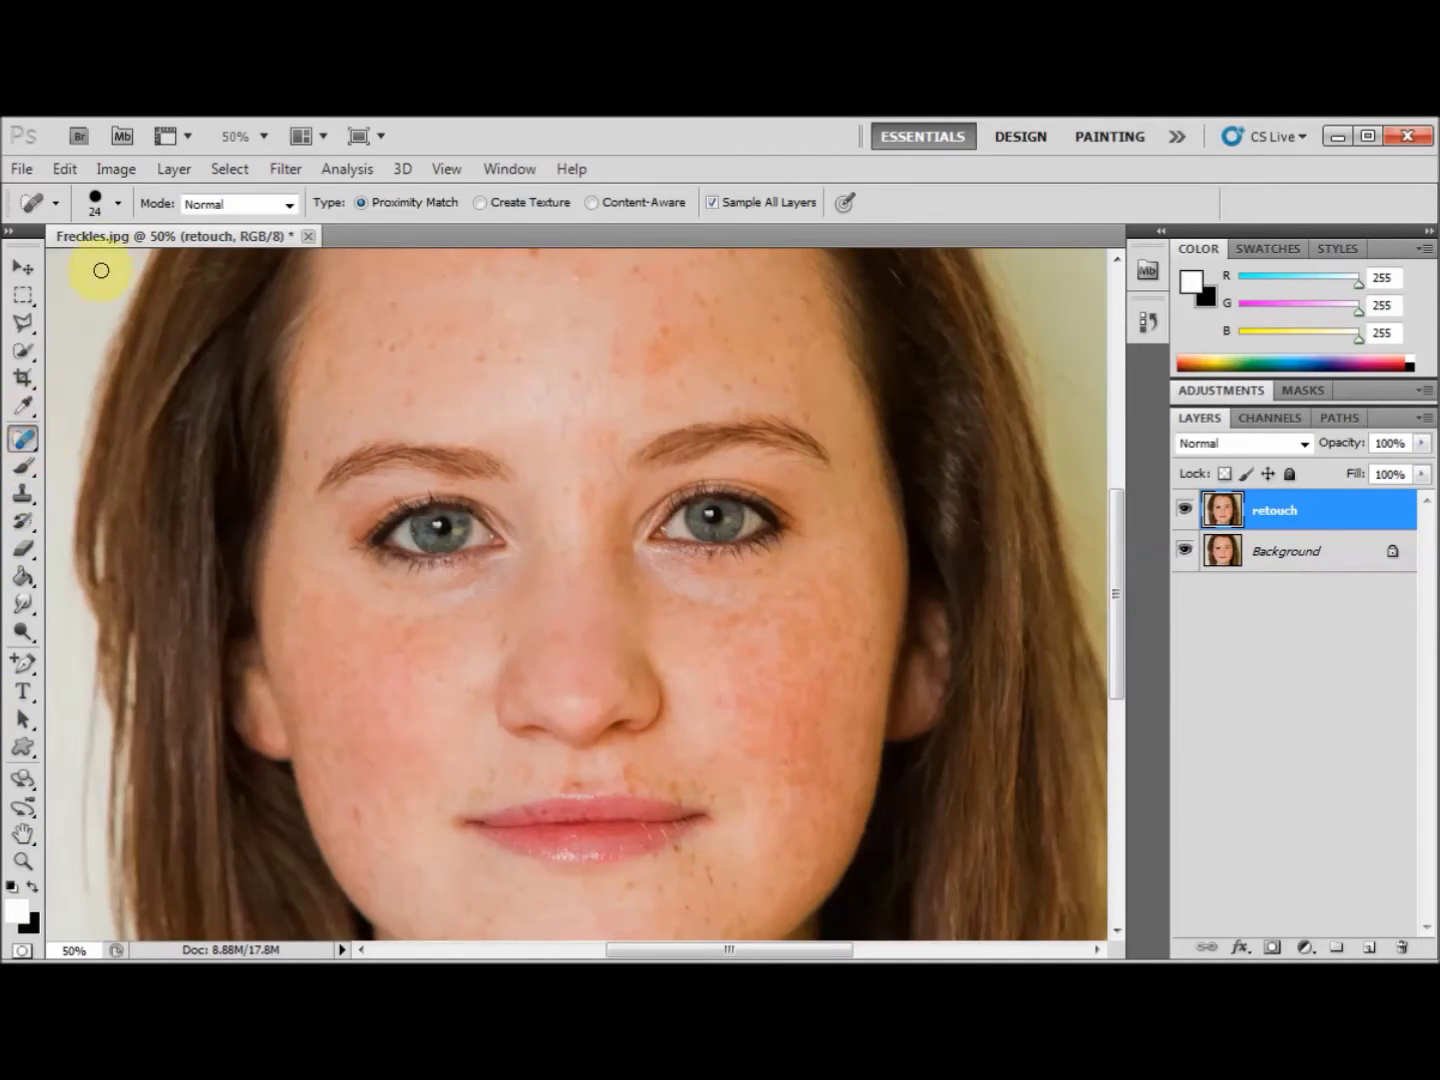
# Set the Healing Brush hardness to 100%.
pyautogui.click(120, 203)
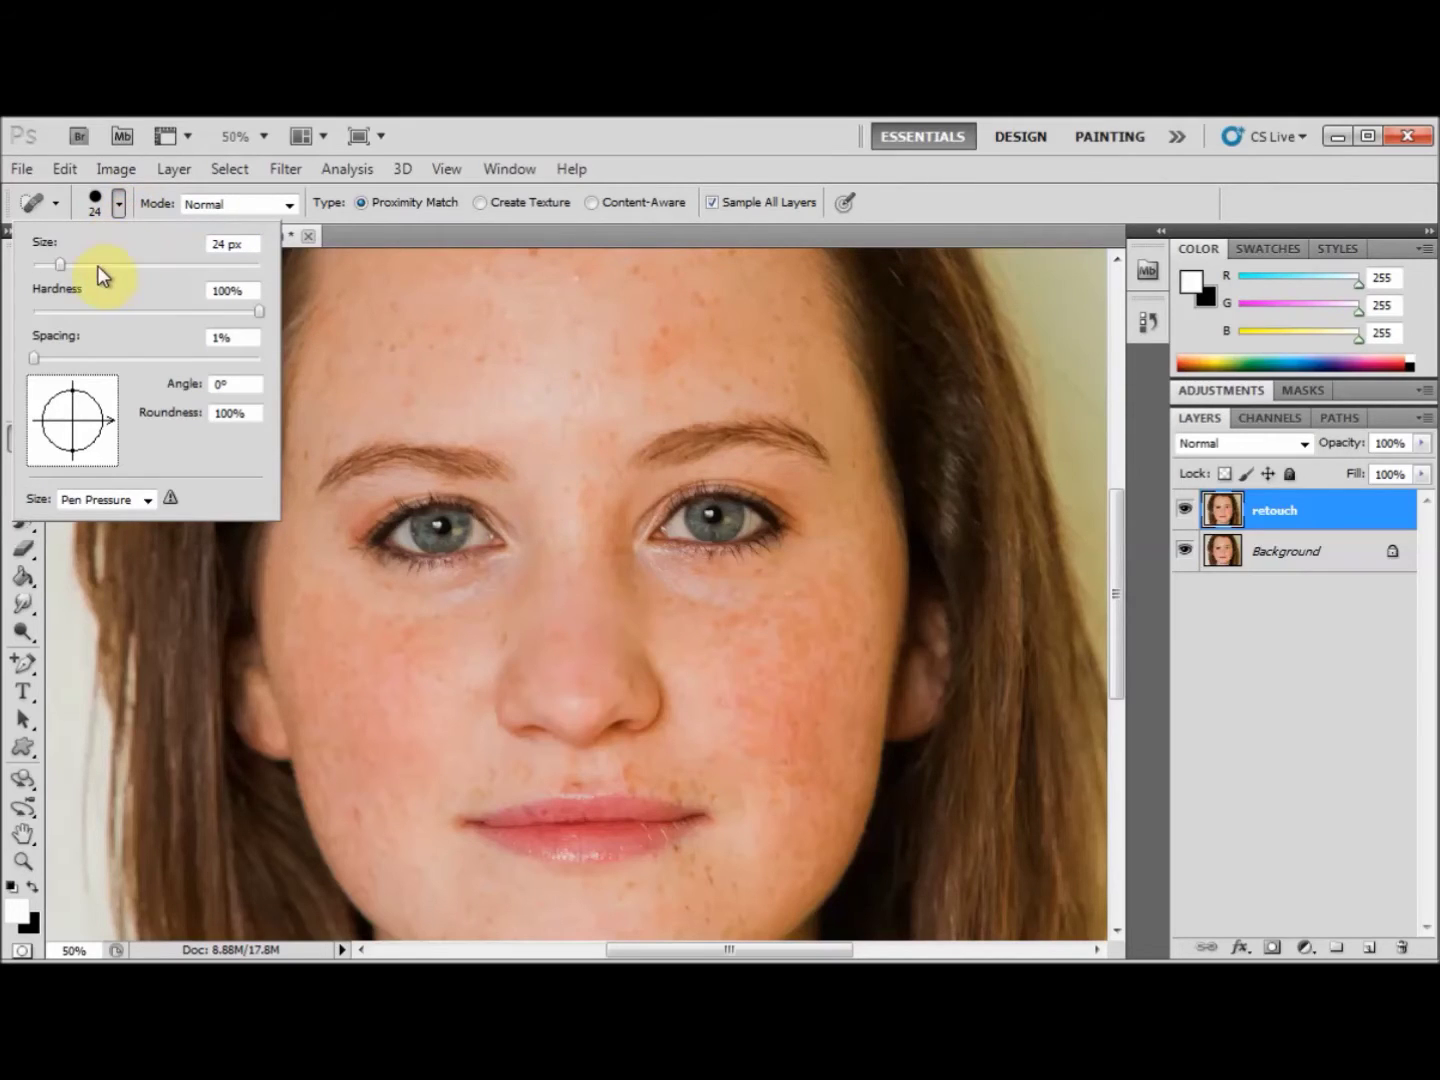
pyautogui.click(258, 310)
pyautogui.click(678, 151)
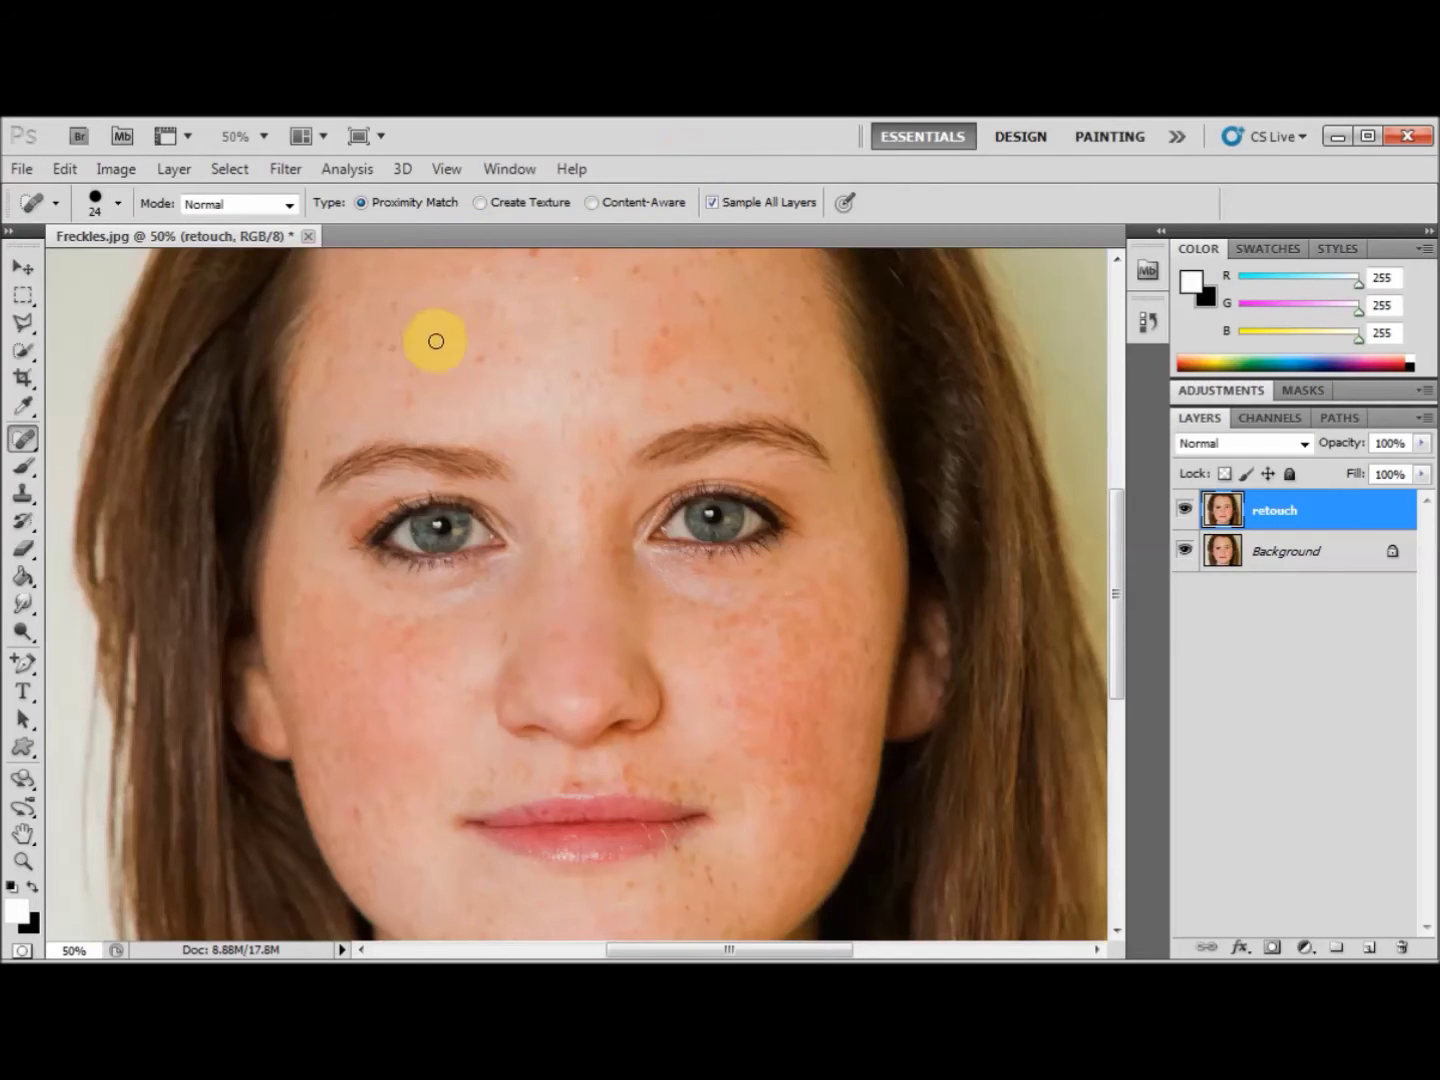
# Heal one forehead blemish and two spots above the upper lip.
pyautogui.moveTo(660, 372); pyautogui.dragTo(666, 342)
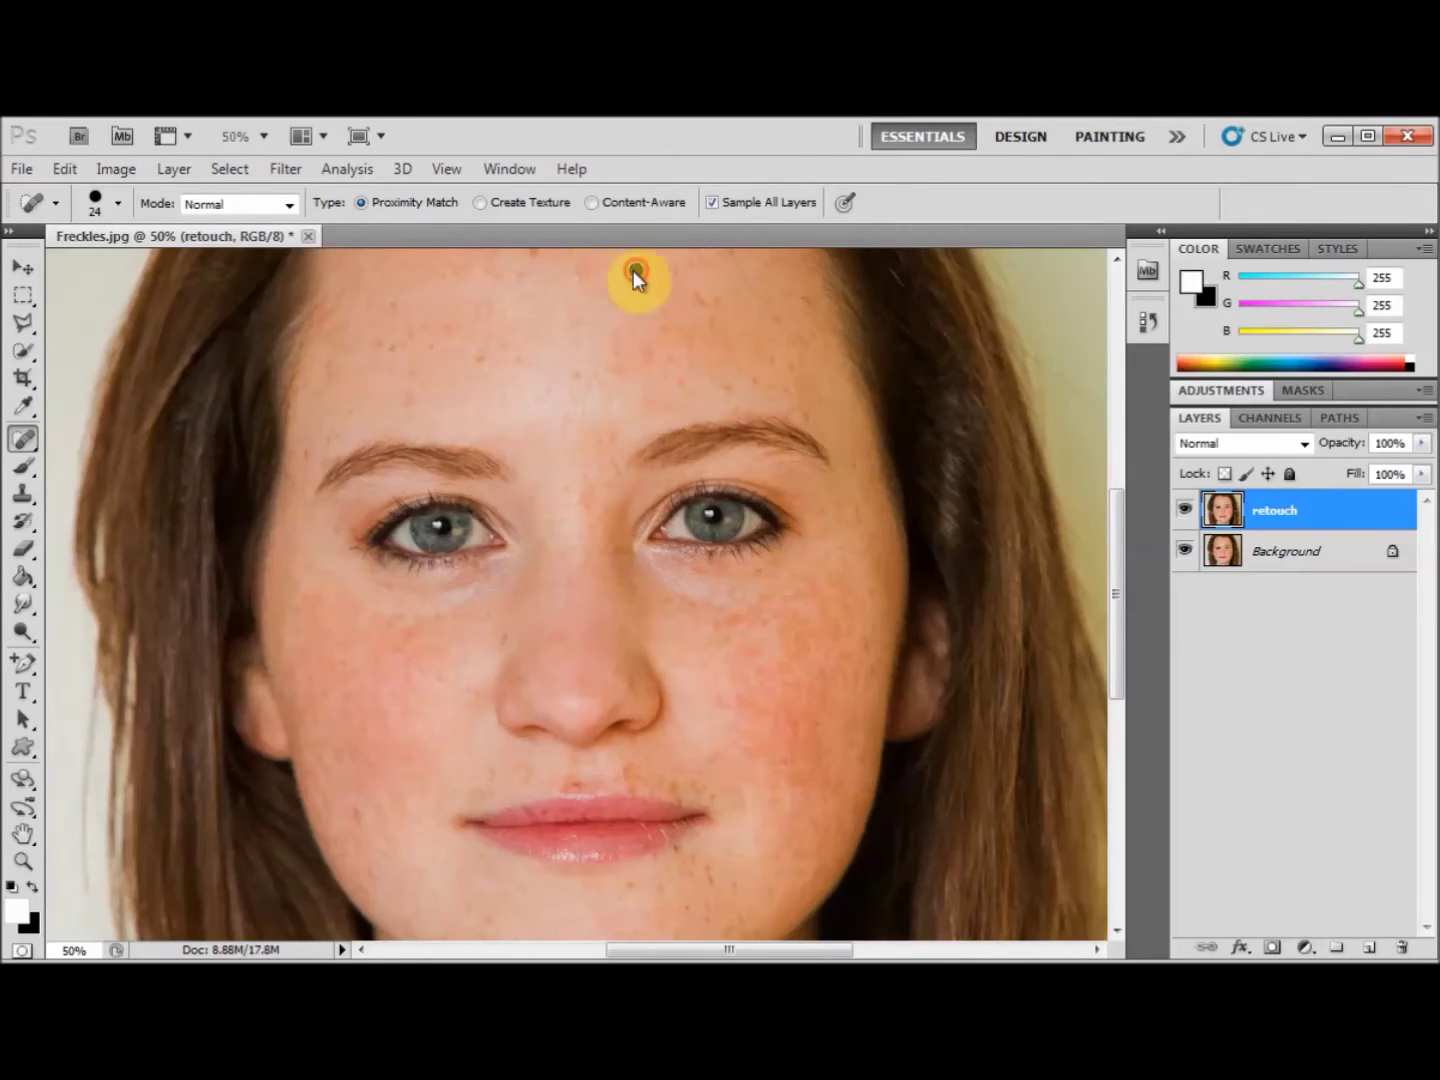
pyautogui.click(563, 787)
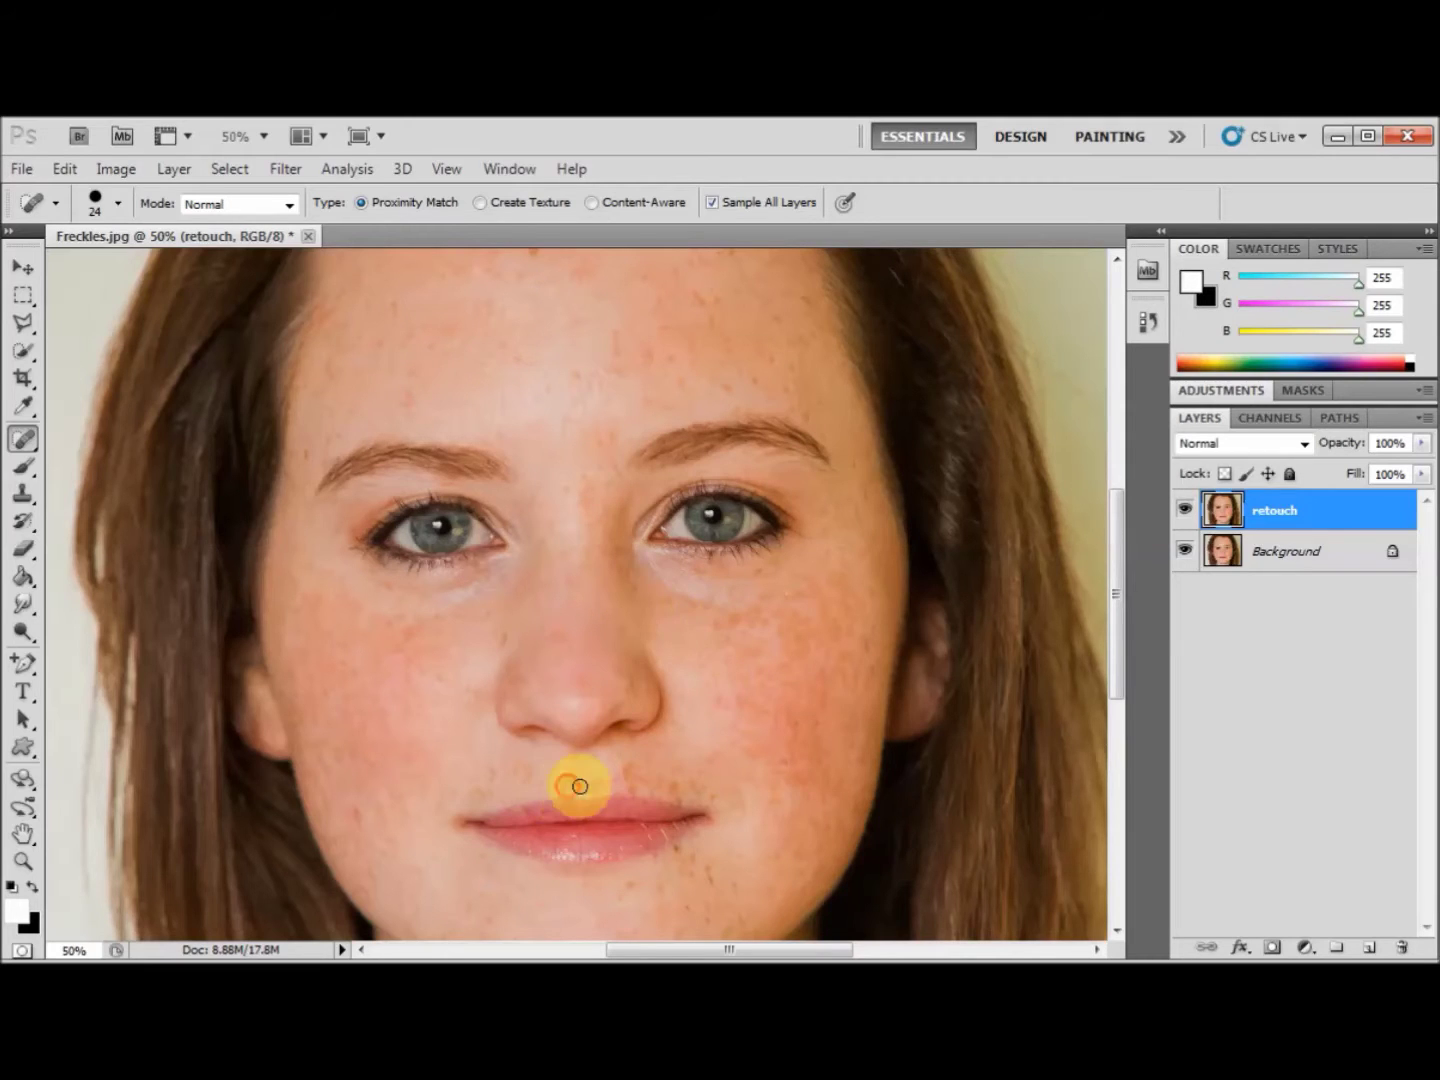
pyautogui.click(690, 780)
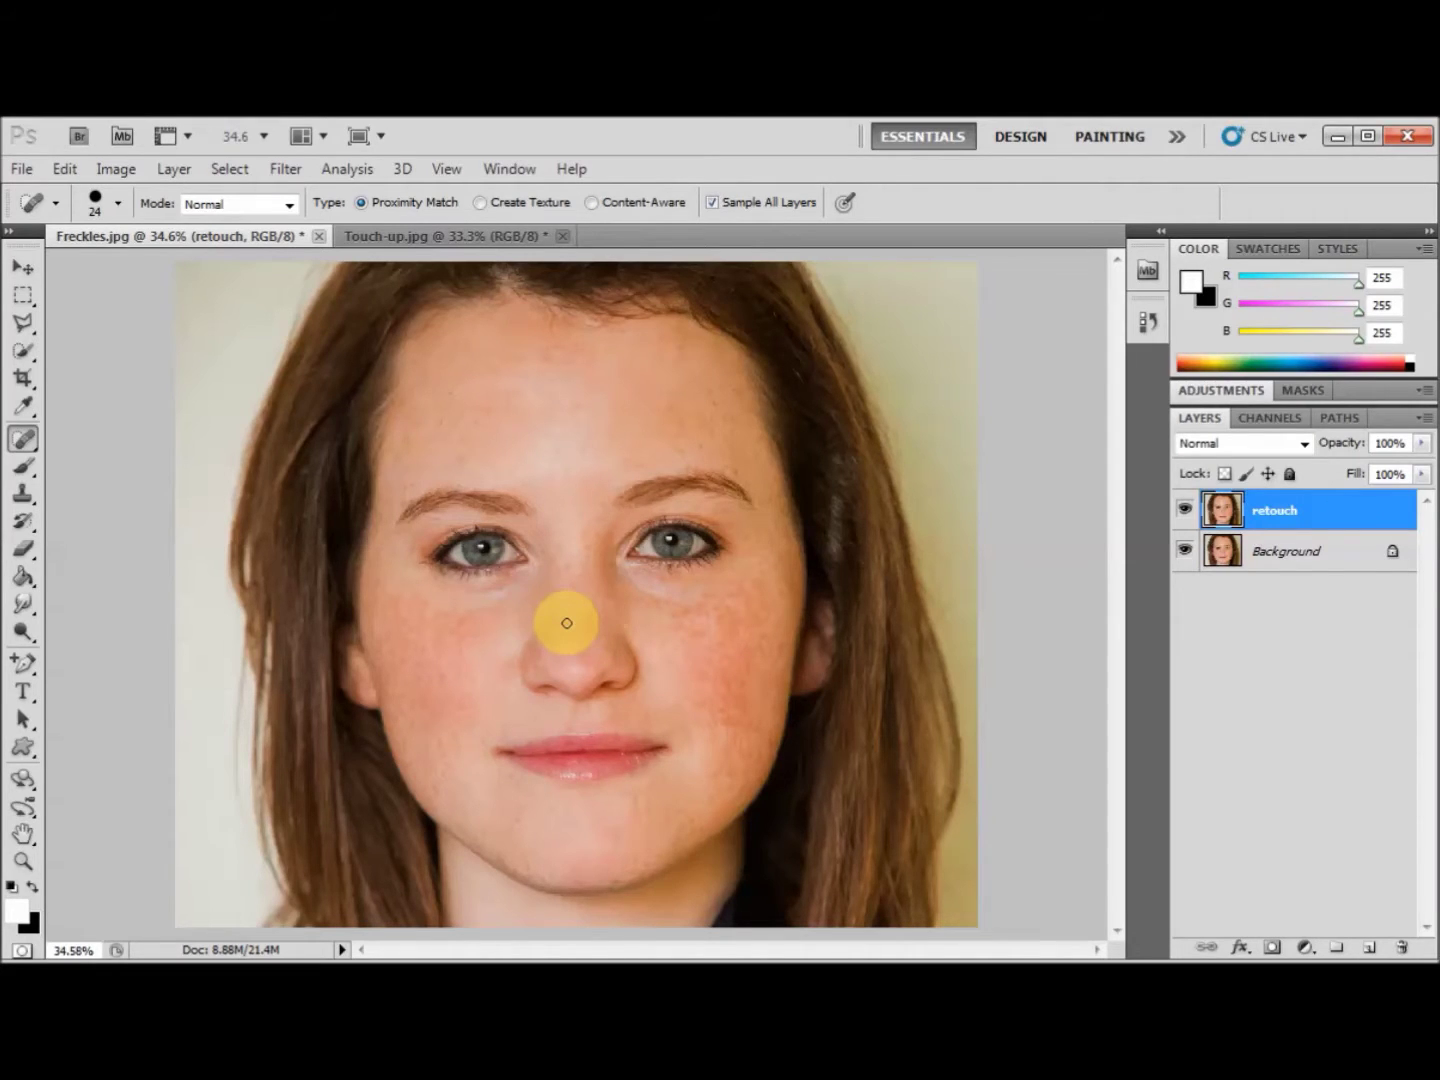
# Duplicate the retouch layer as a new layer named 'smooth'.
pyautogui.rightClick(1276, 510)
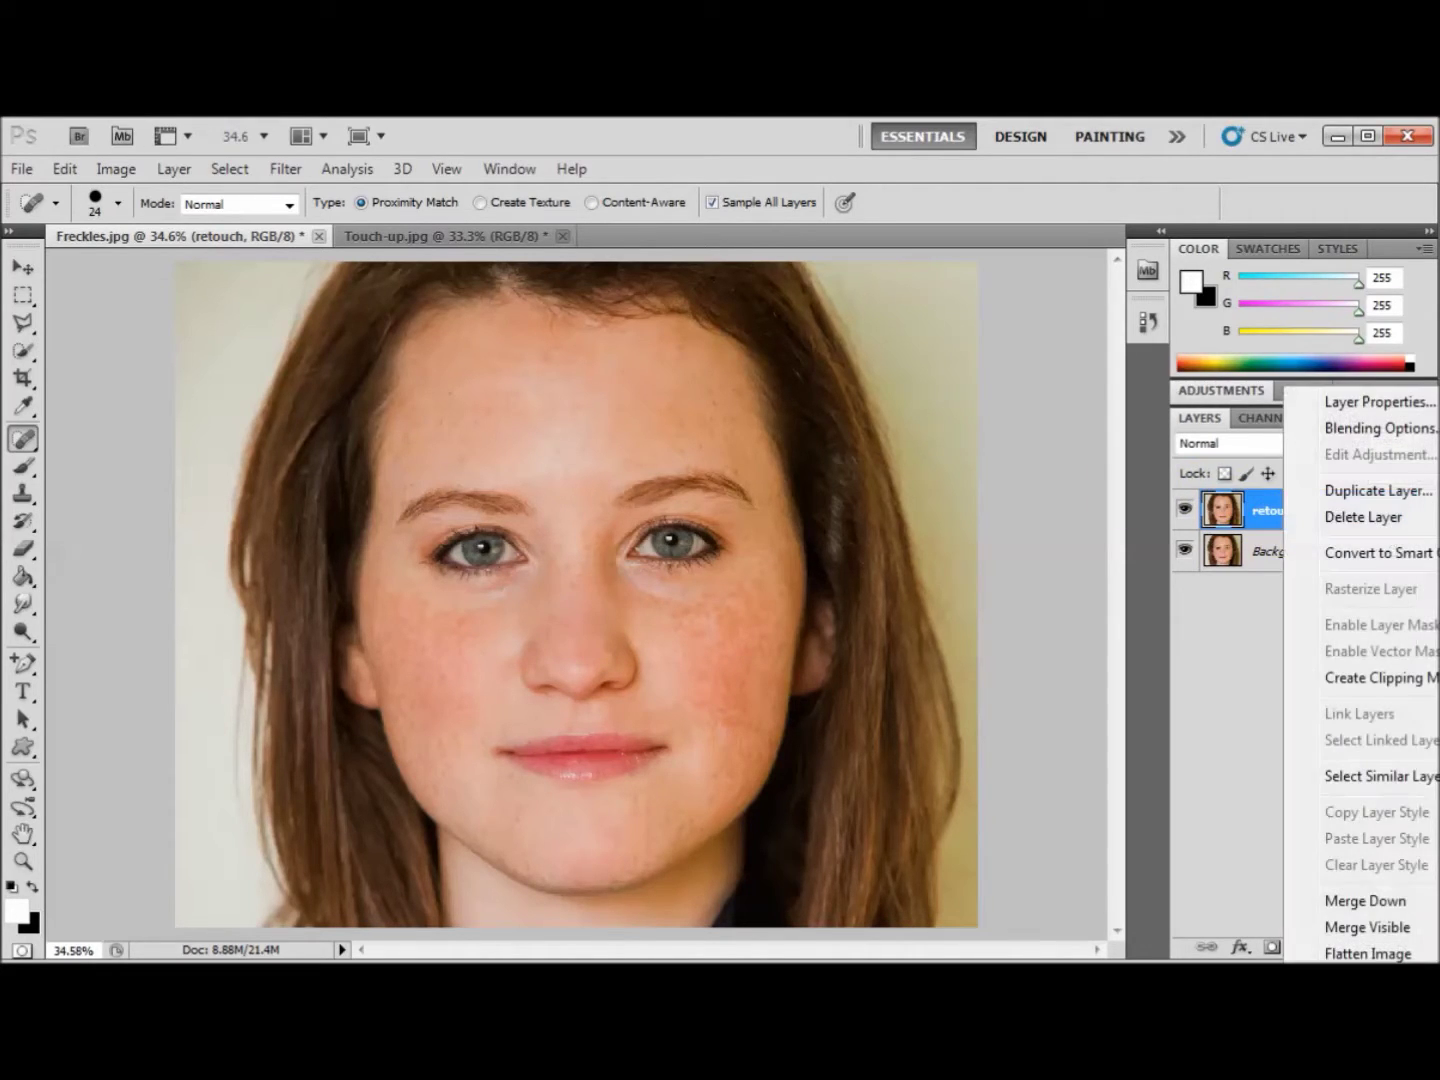
pyautogui.click(1367, 488)
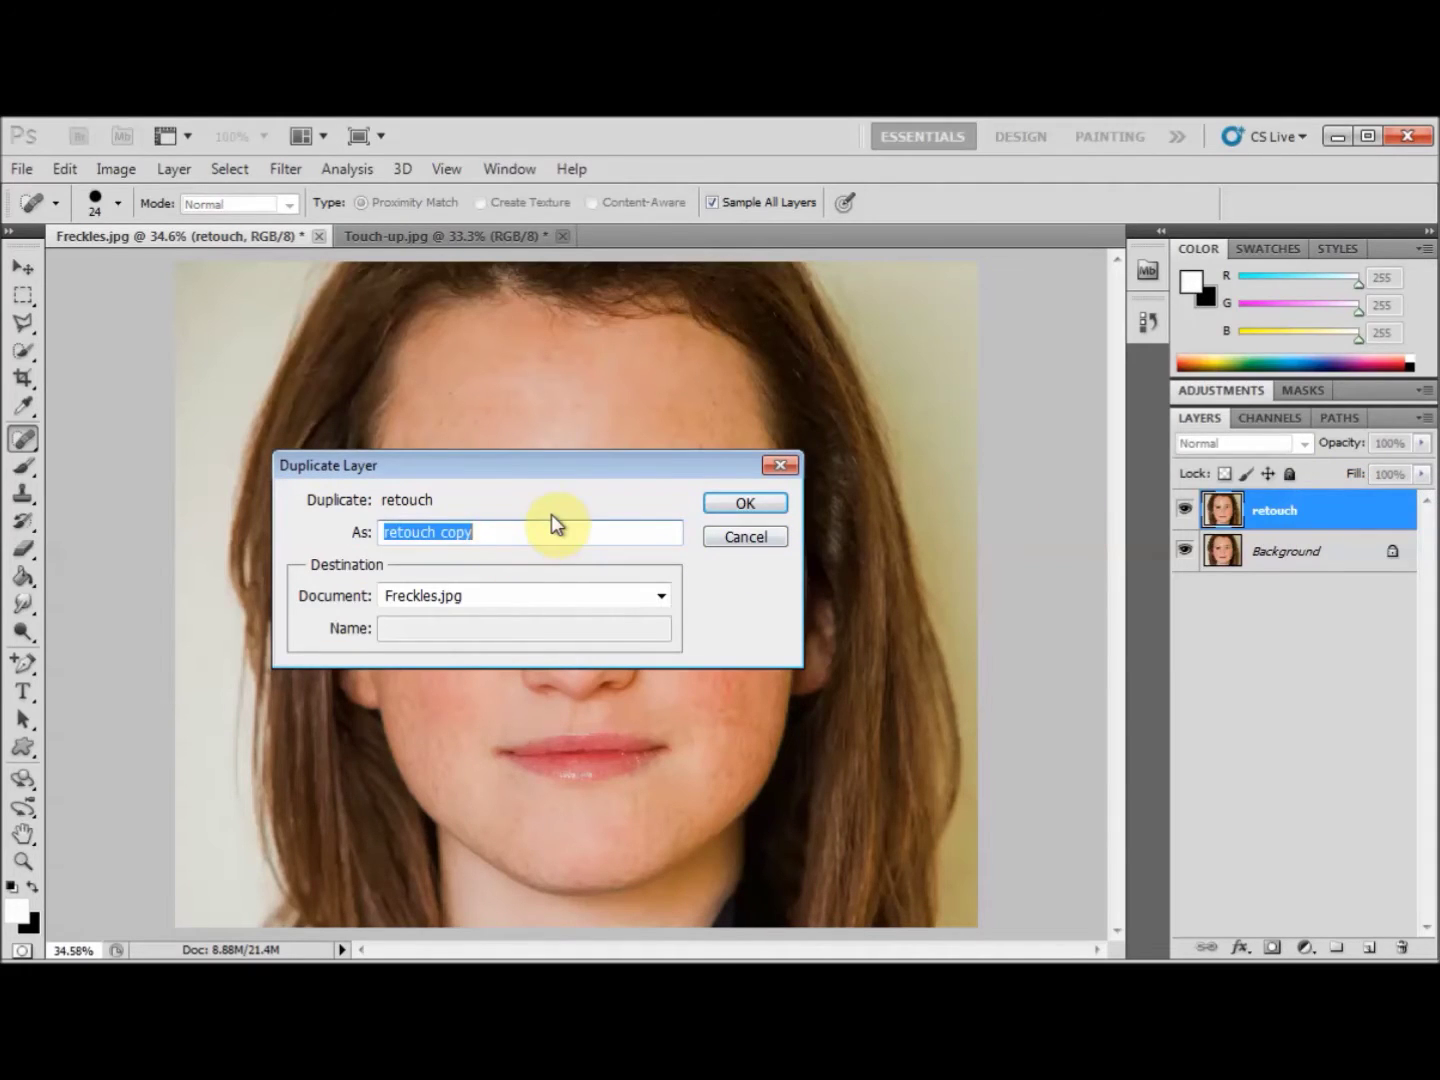
pyautogui.write('smooth')
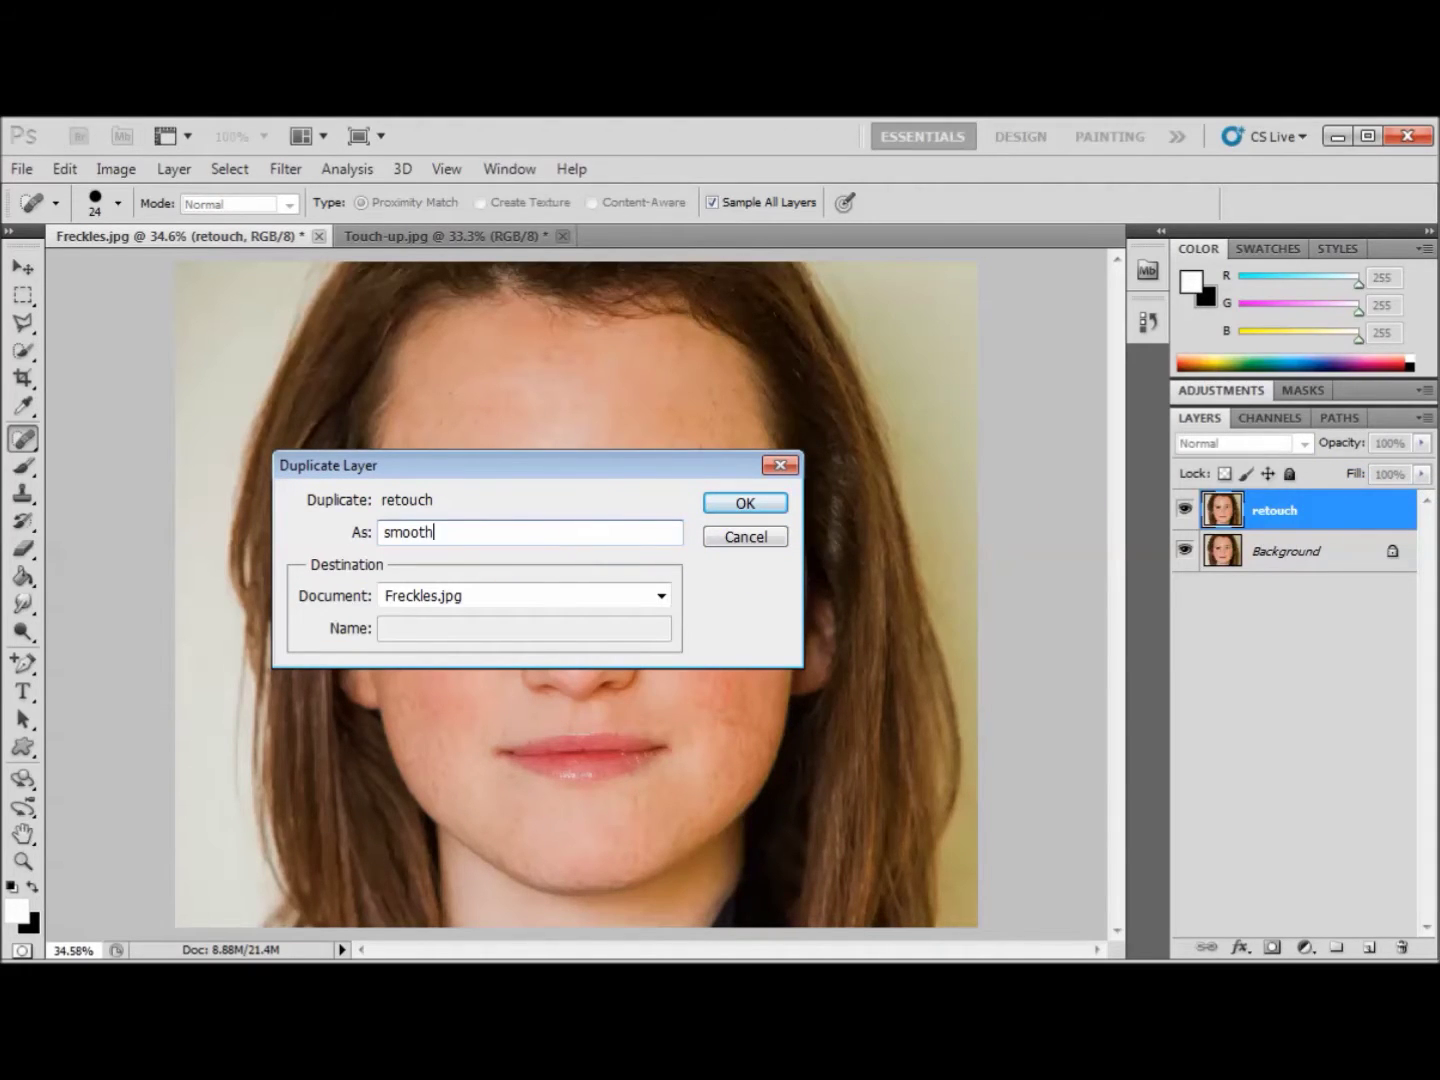
pyautogui.click(744, 503)
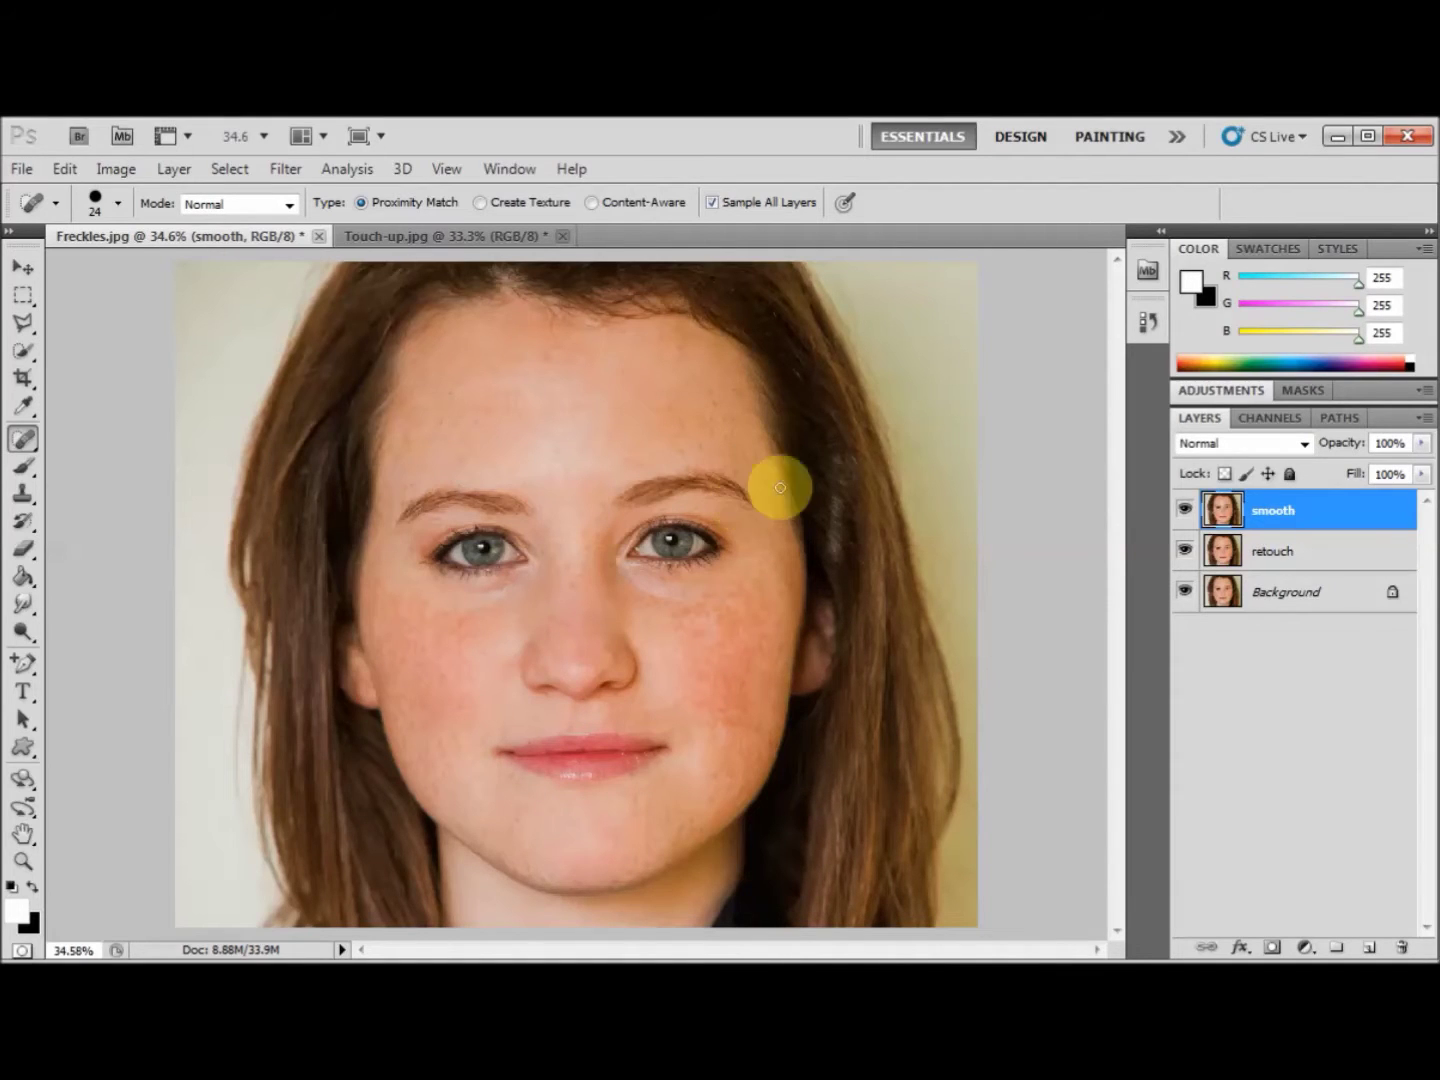
# Set the smooth layer's blend mode to Vivid Light.
pyautogui.click(1233, 442)
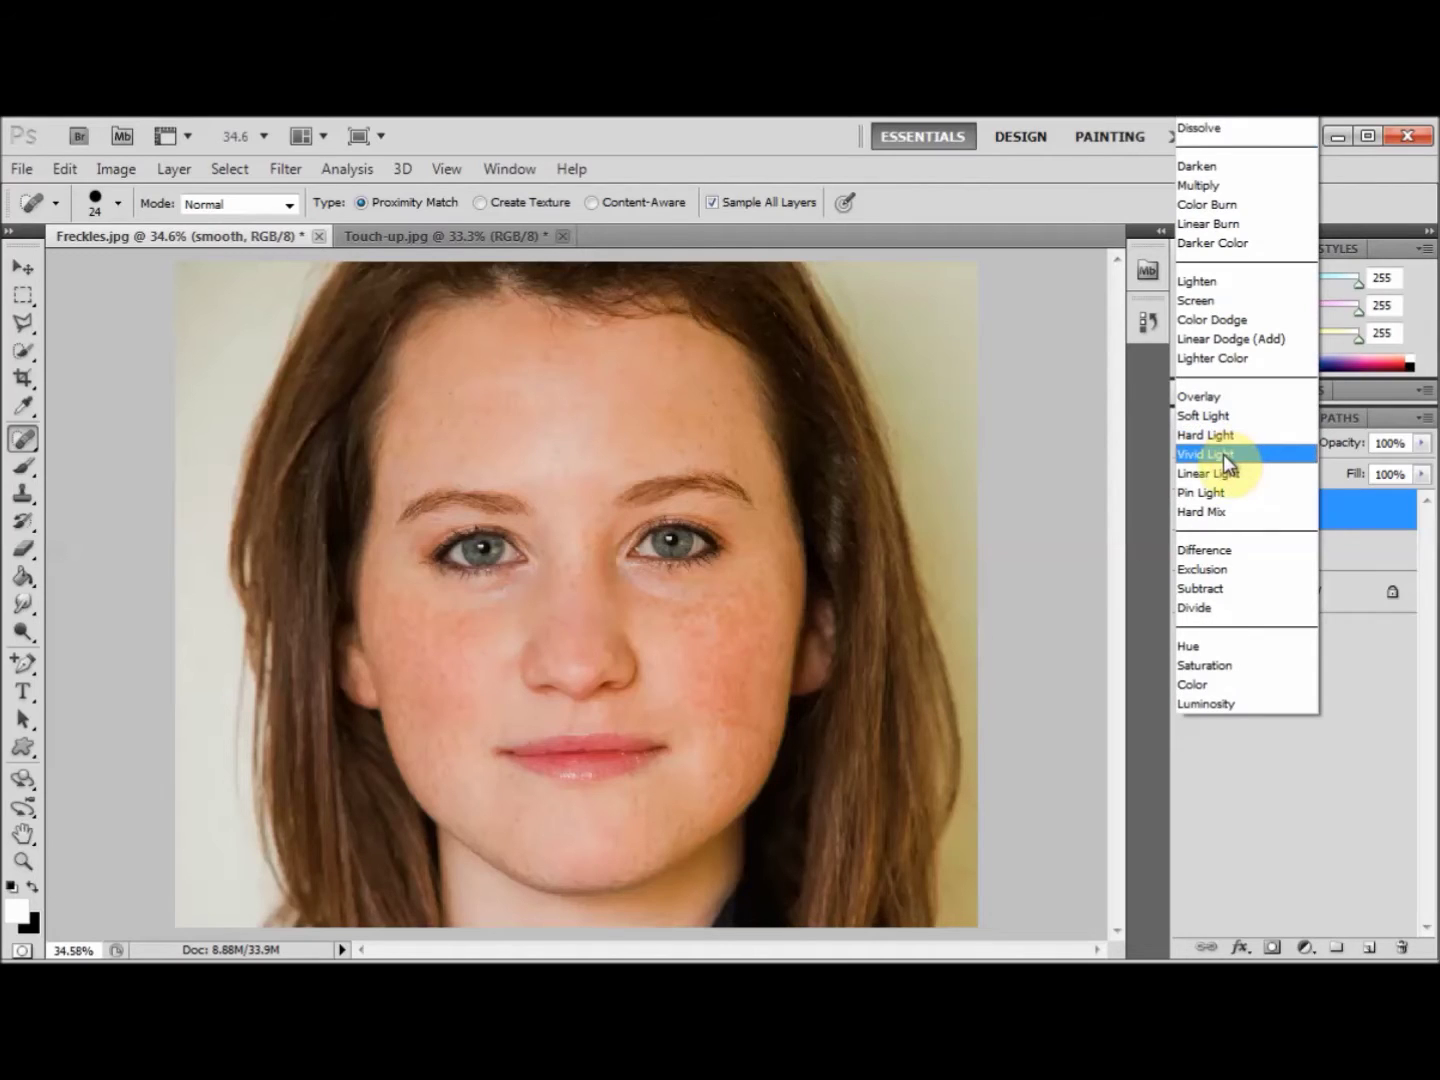
pyautogui.click(1223, 454)
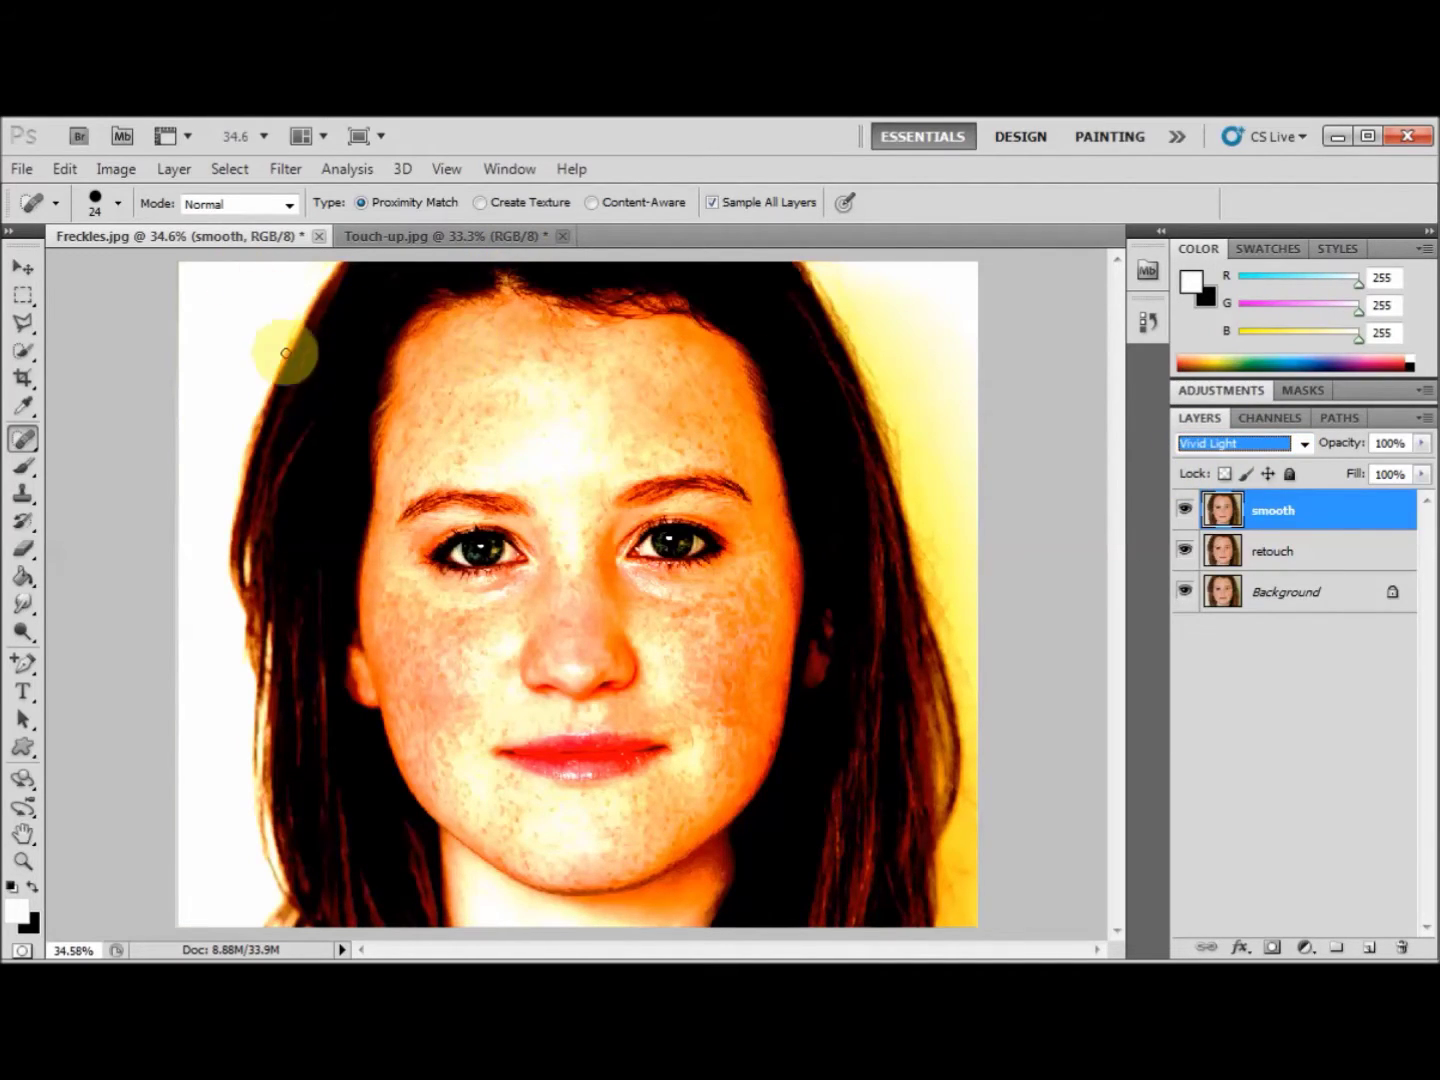
pyautogui.click(113, 168)
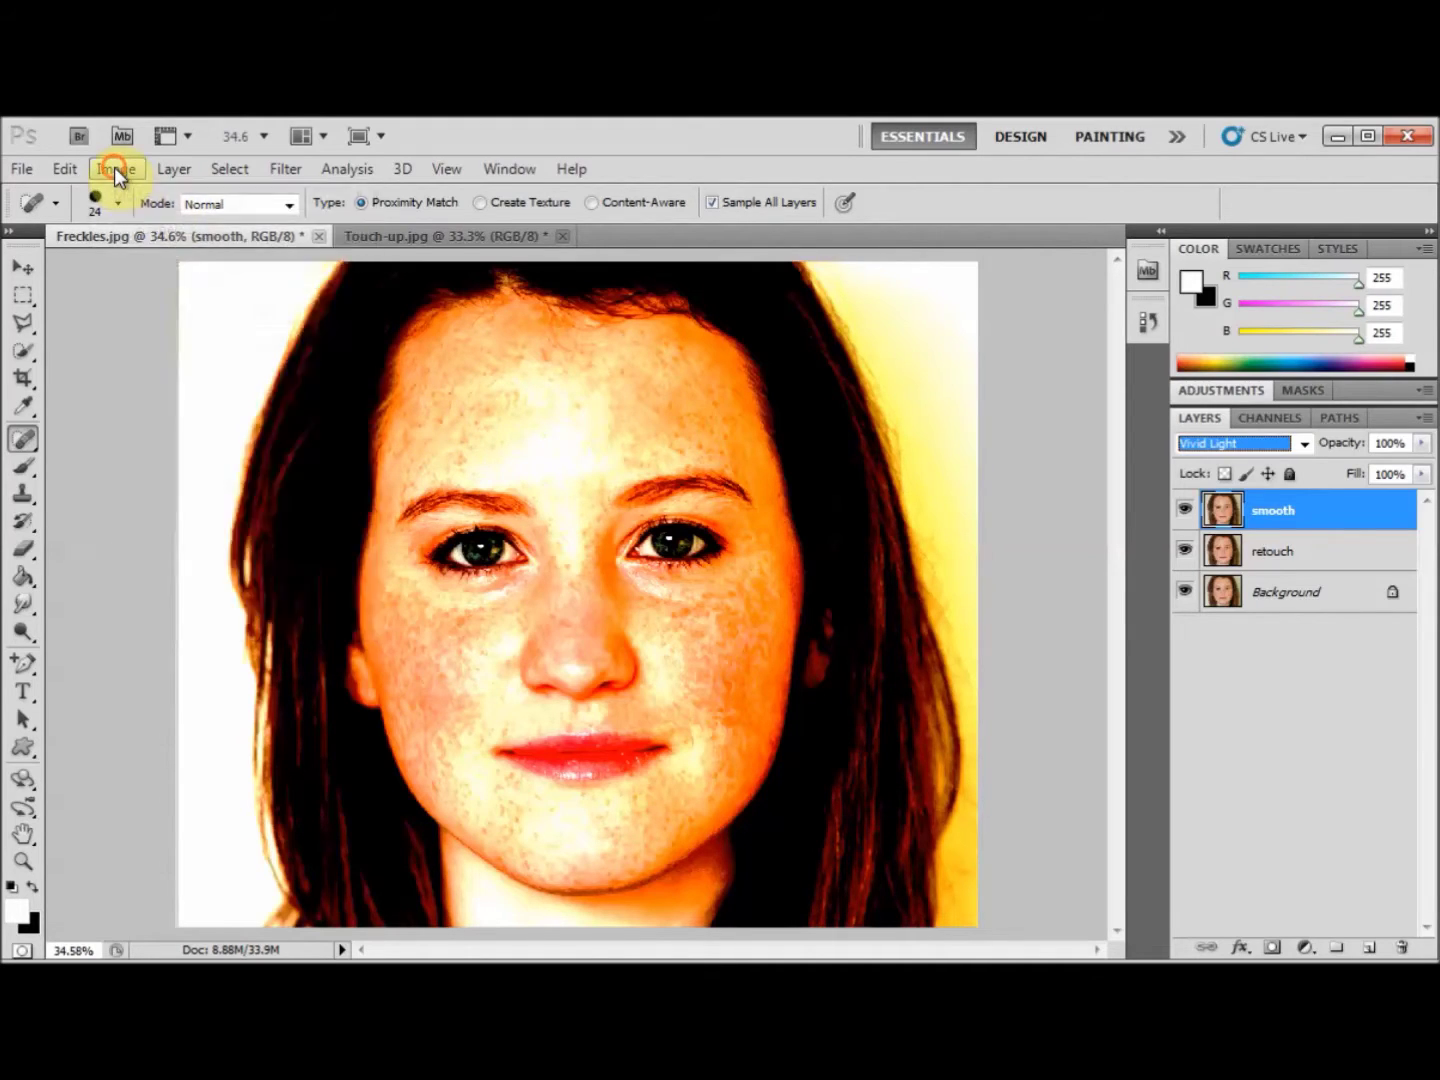
pyautogui.moveTo(155, 231)
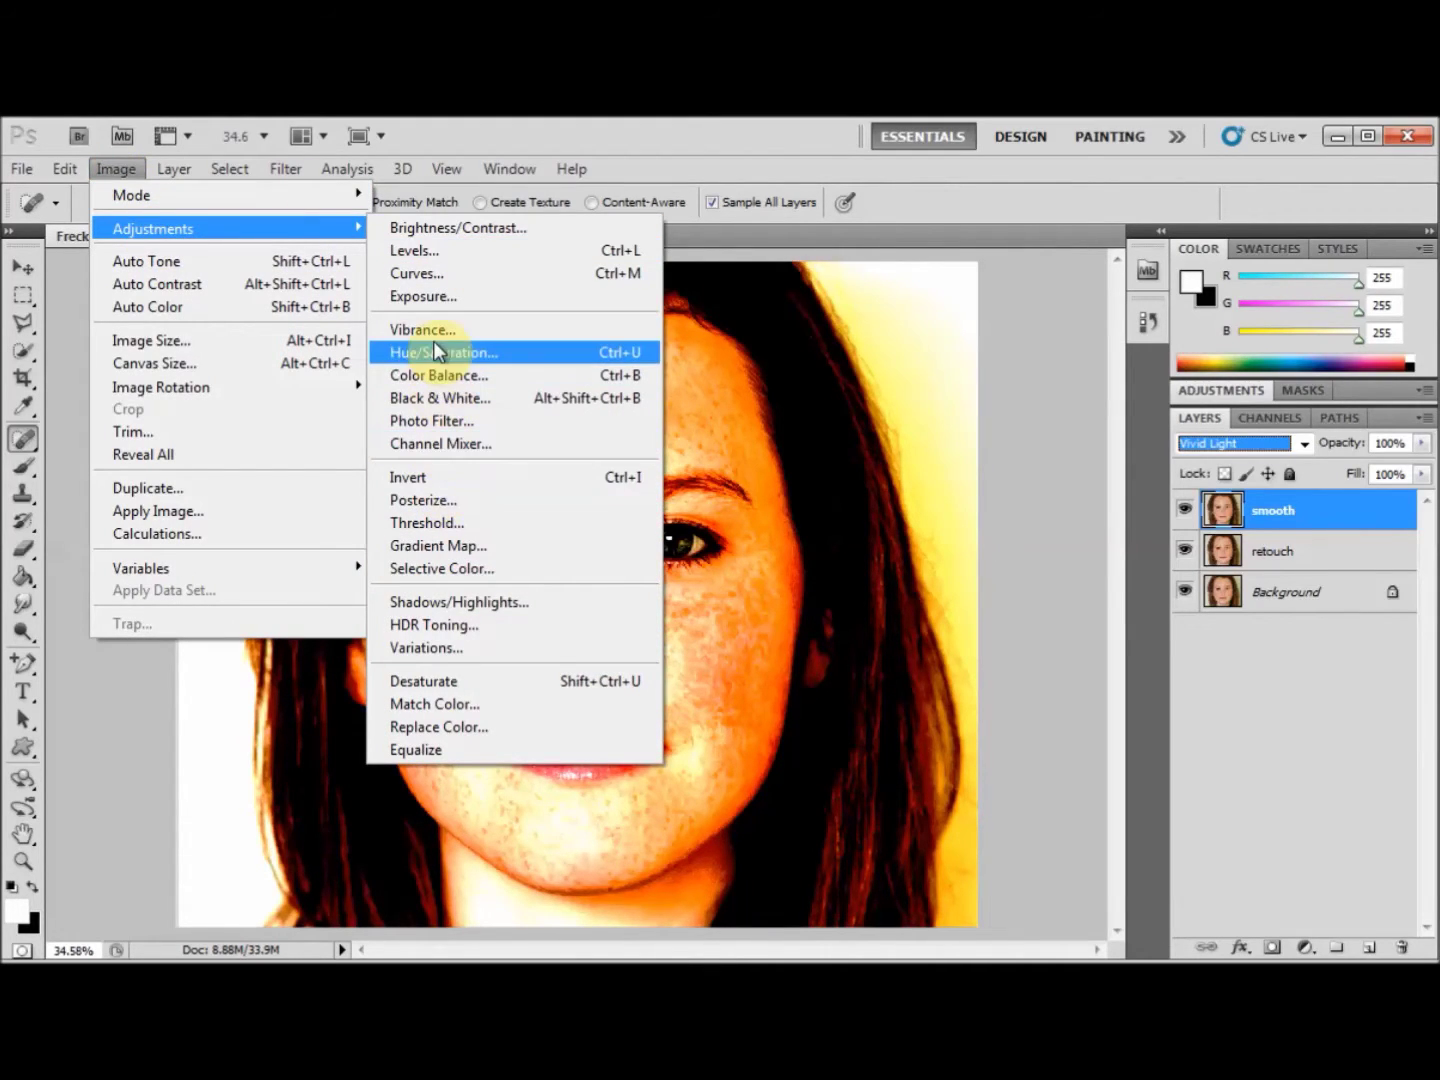
# Invert the smooth layer and view the image at 100% Actual Pixels.
pyautogui.click(432, 480)
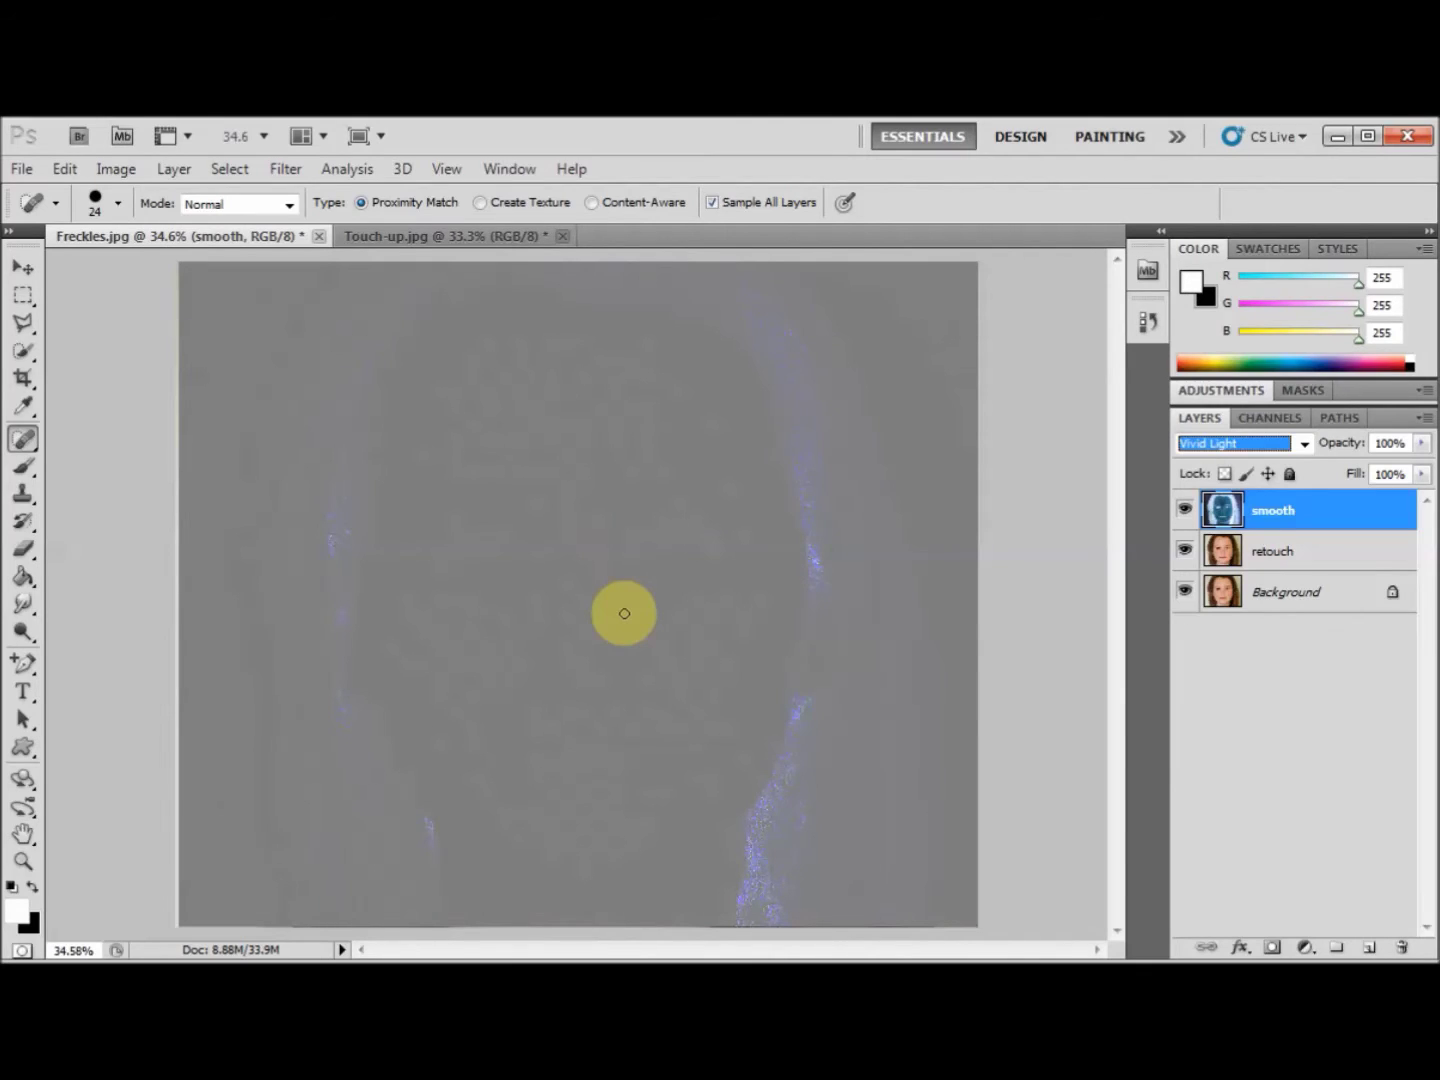
pyautogui.click(23, 861)
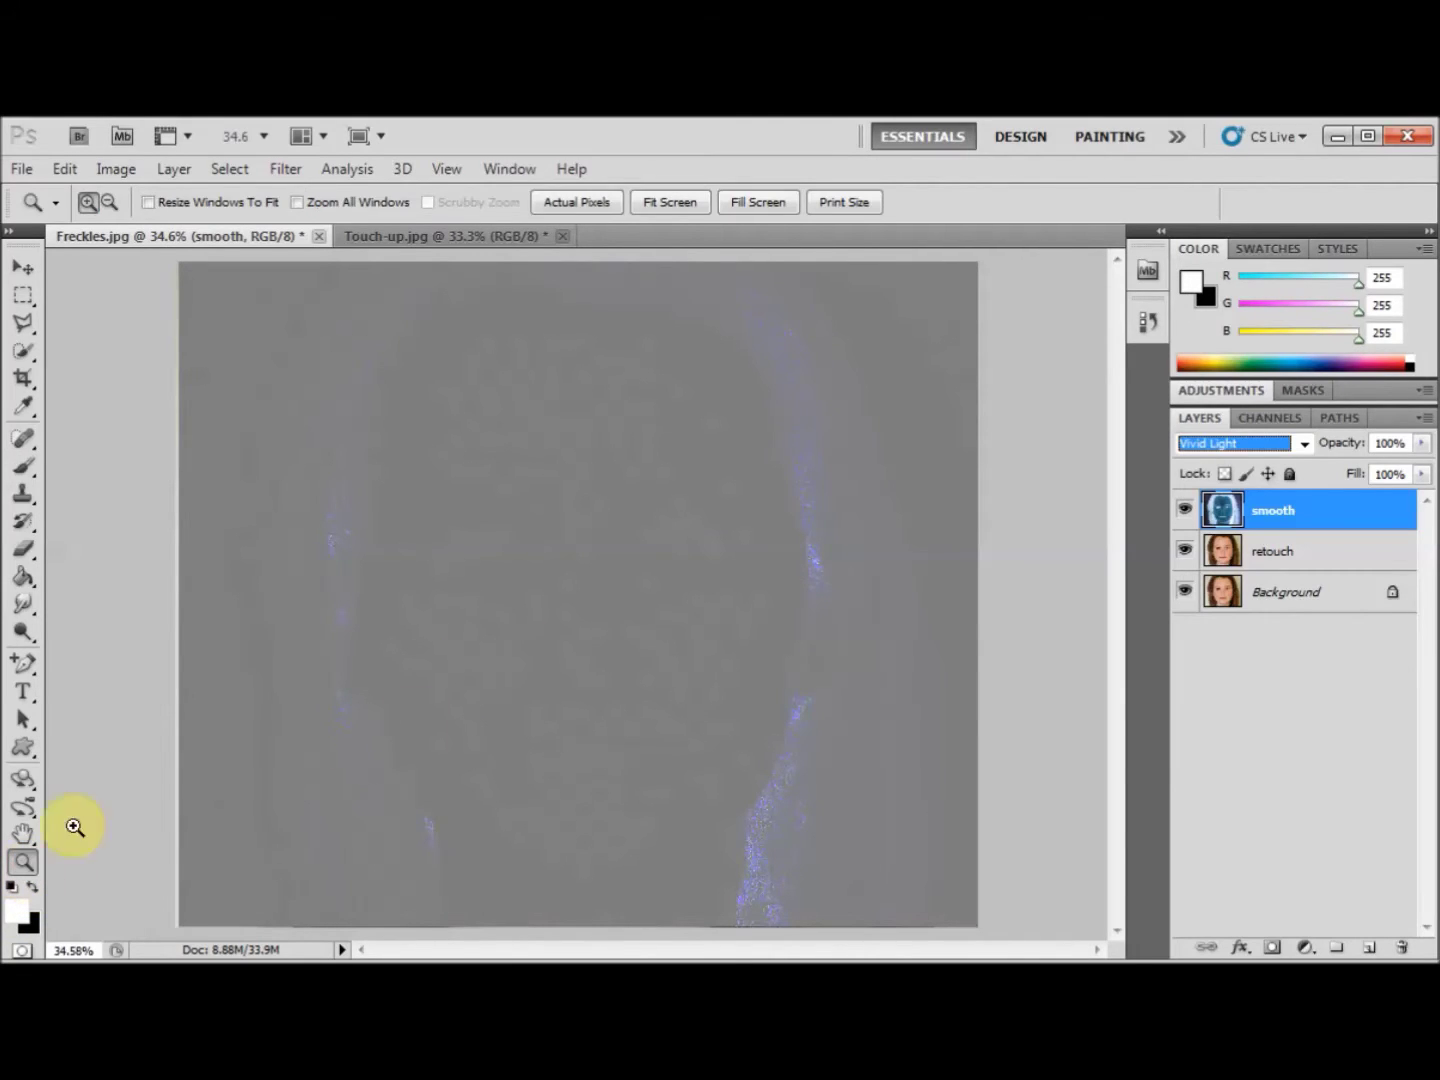
pyautogui.rightClick(565, 589)
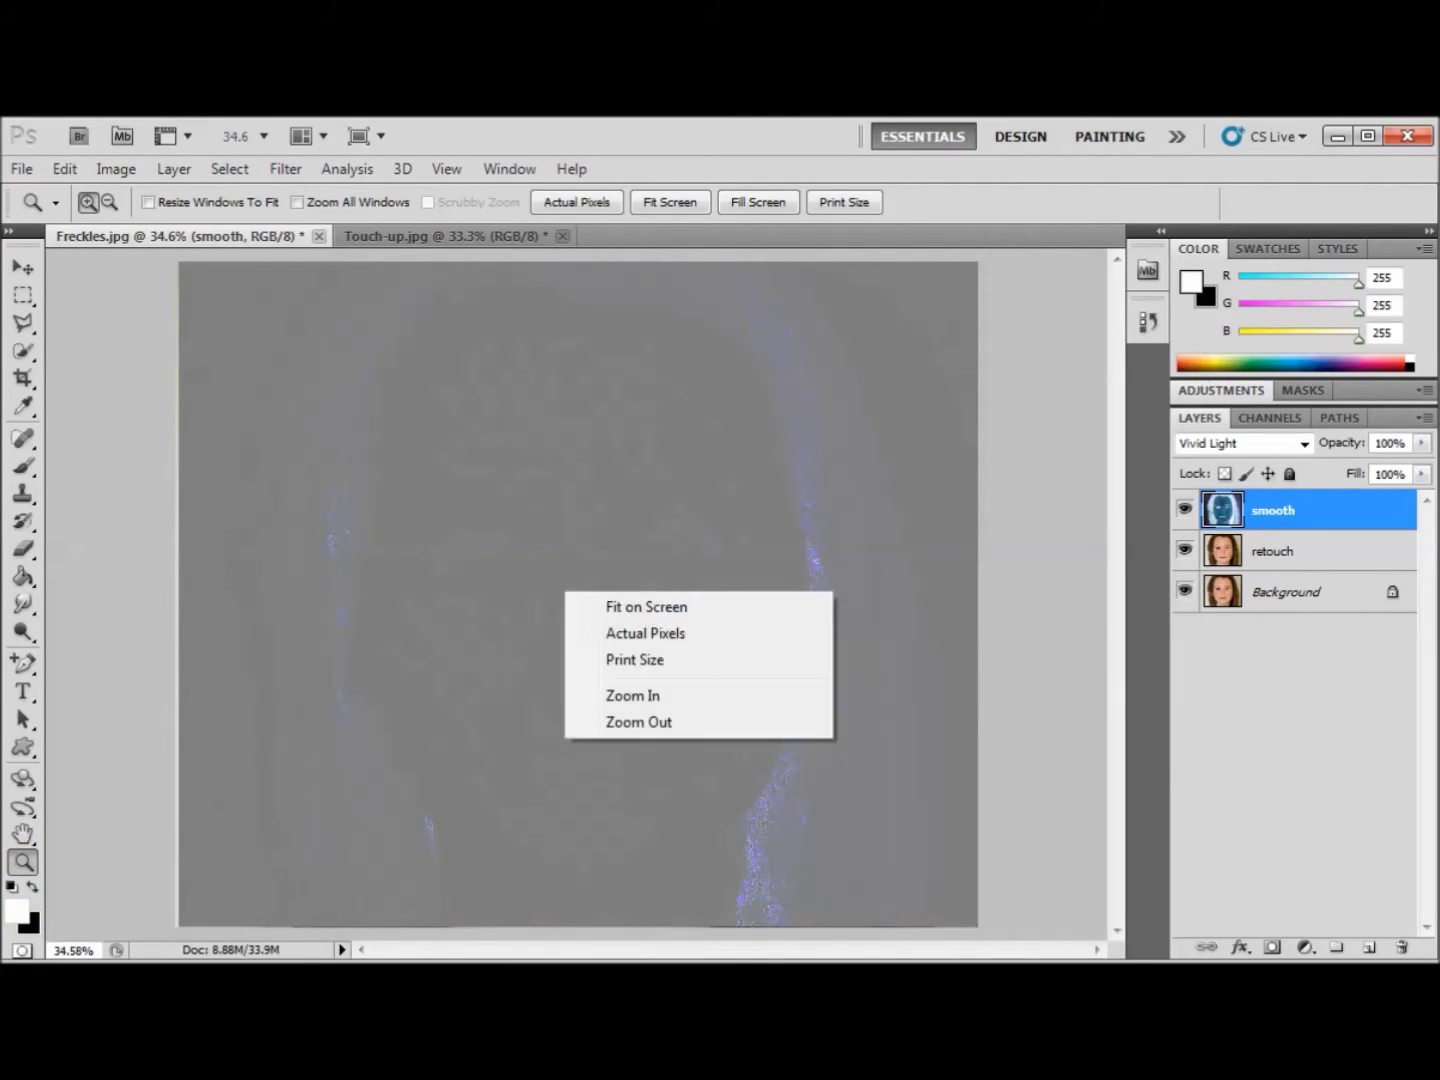
pyautogui.click(630, 634)
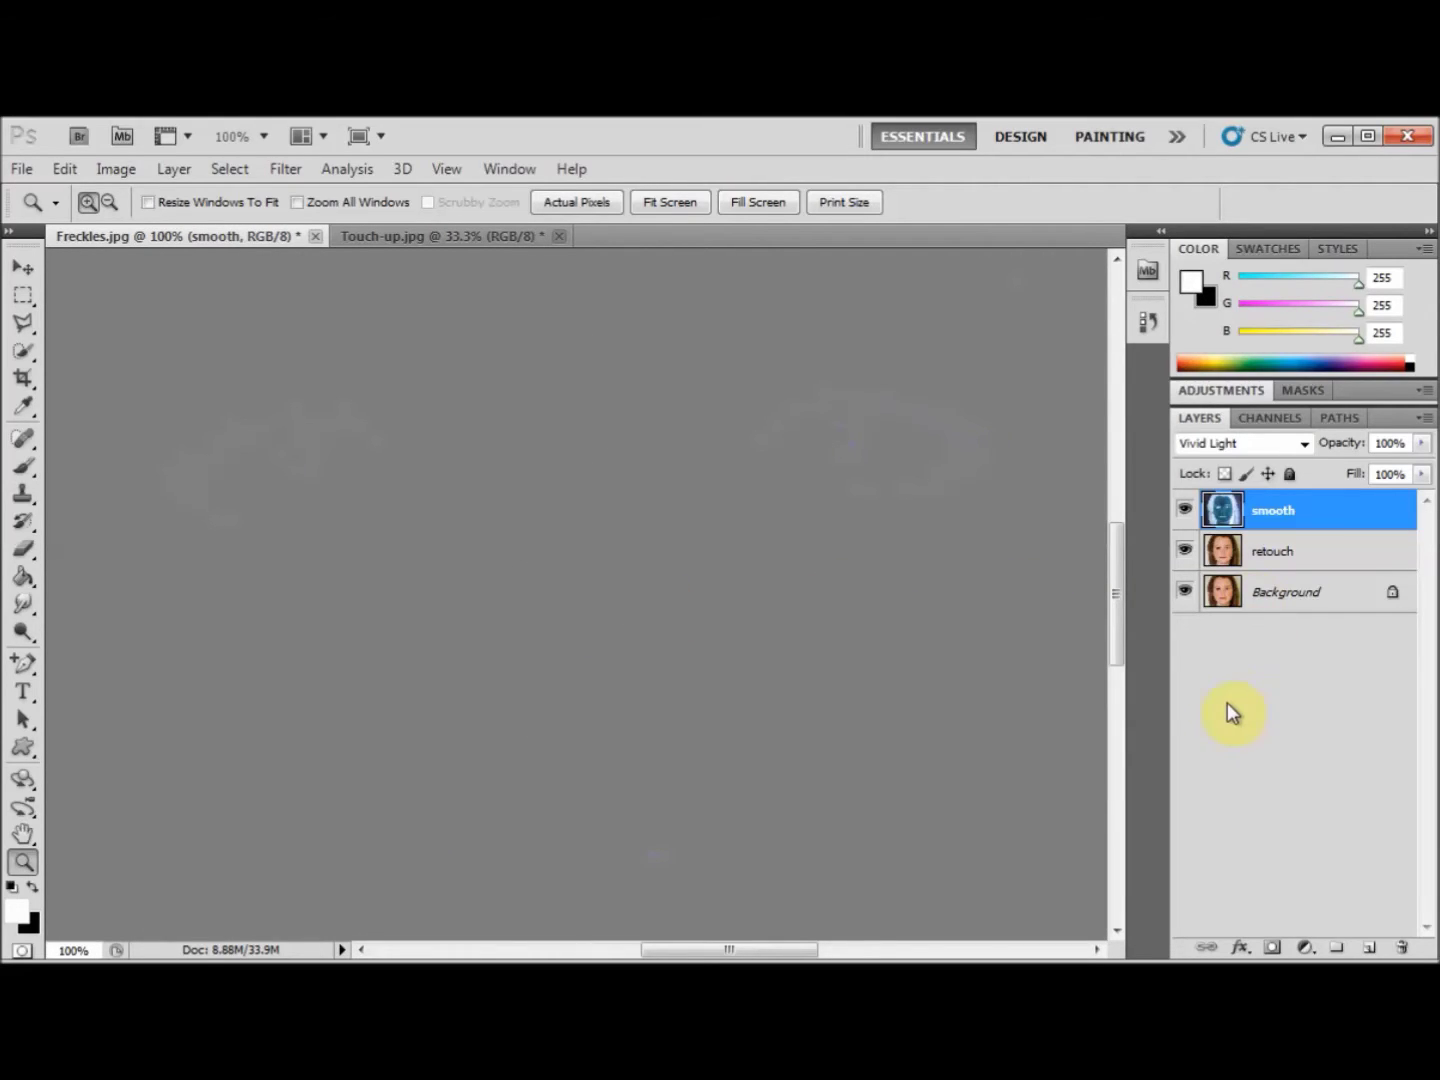
pyautogui.moveTo(1280, 512); pyautogui.dragTo(1283, 543)
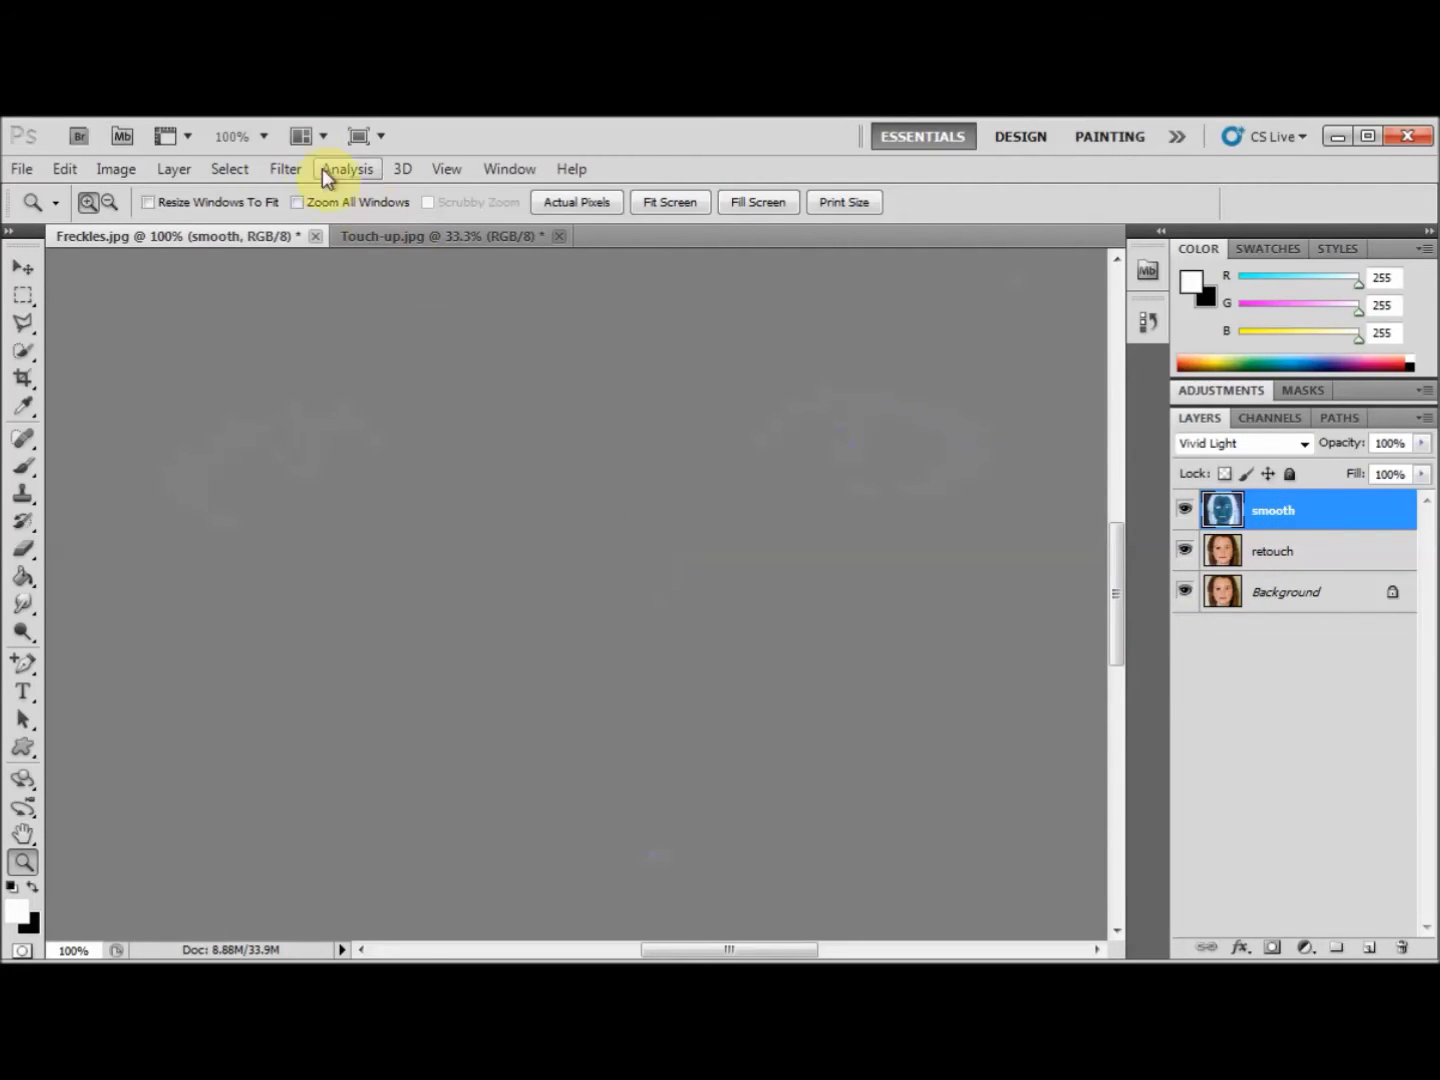
# Apply a Gaussian Blur with a 4.4-pixel radius to the smooth layer.
pyautogui.click(285, 170)
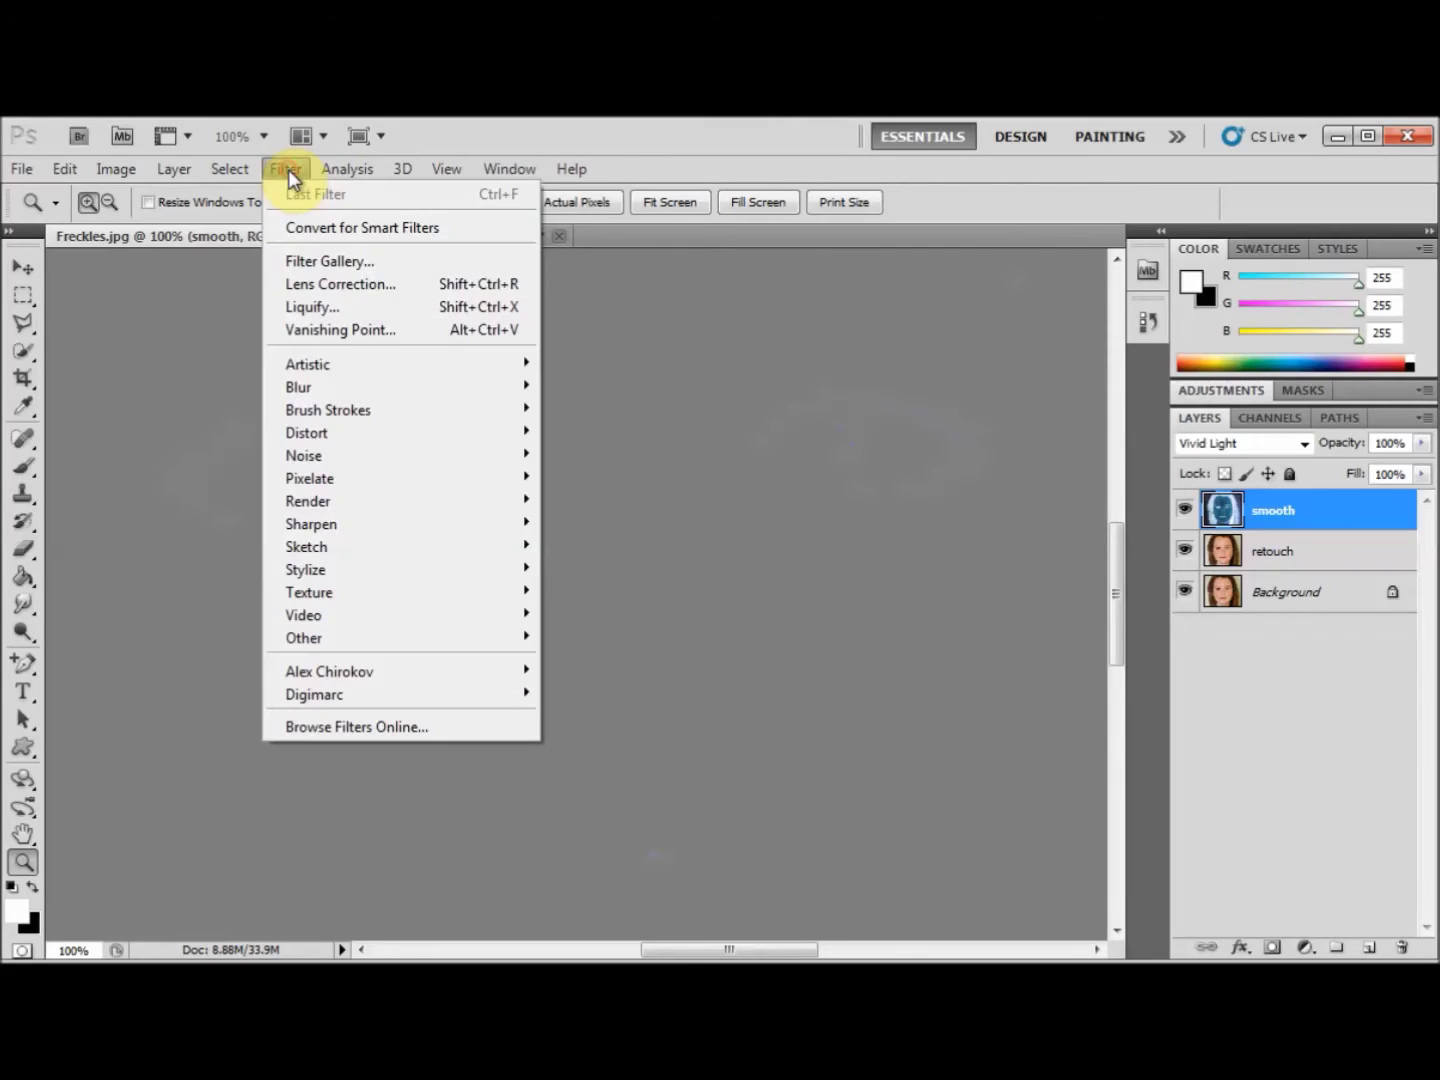
pyautogui.moveTo(312, 383)
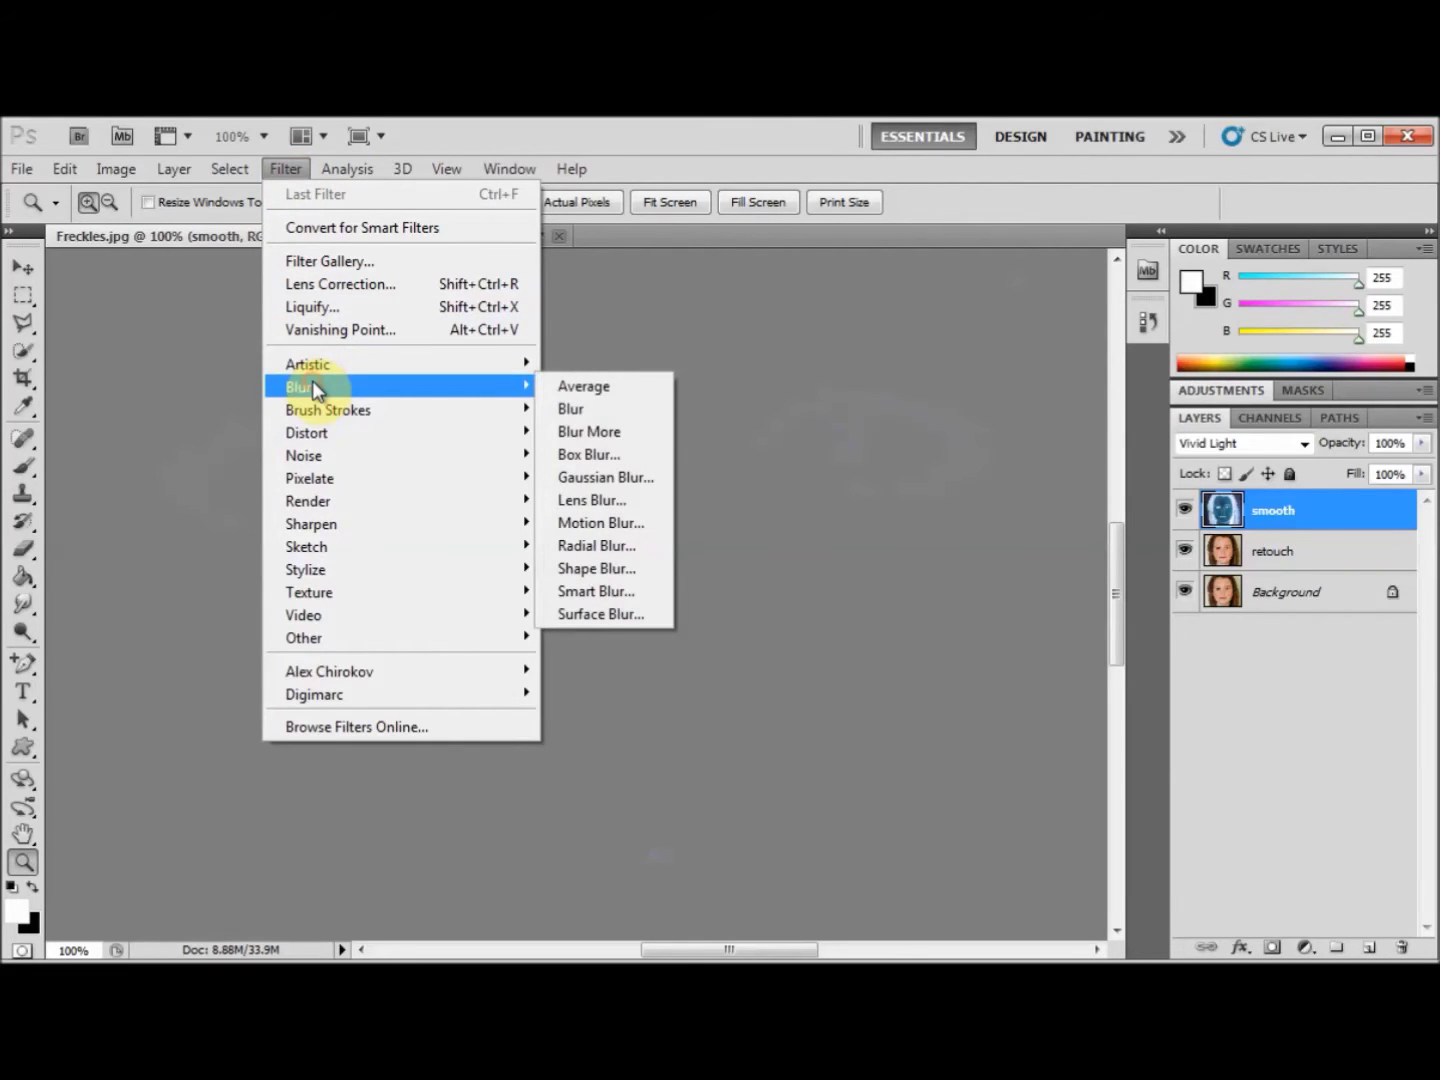
pyautogui.click(598, 475)
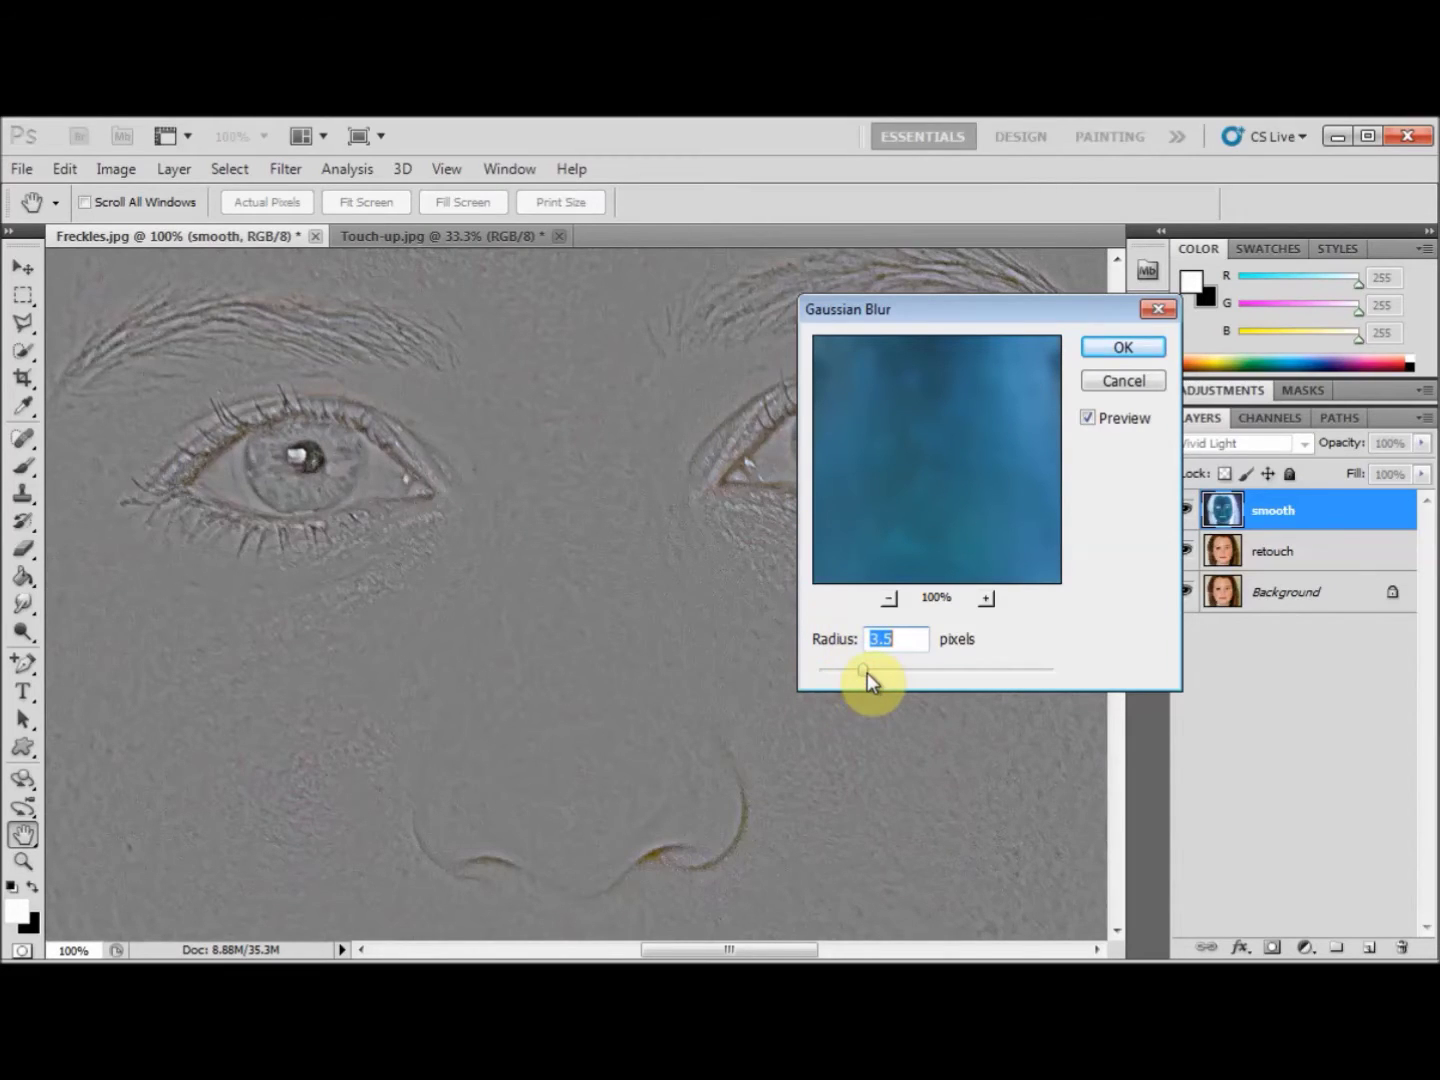
pyautogui.moveTo(878, 671)
pyautogui.mouseDown()
pyautogui.moveTo(930, 671)
pyautogui.moveTo(874, 666)
pyautogui.mouseUp()
pyautogui.moveTo(877, 666); pyautogui.dragTo(877, 666)
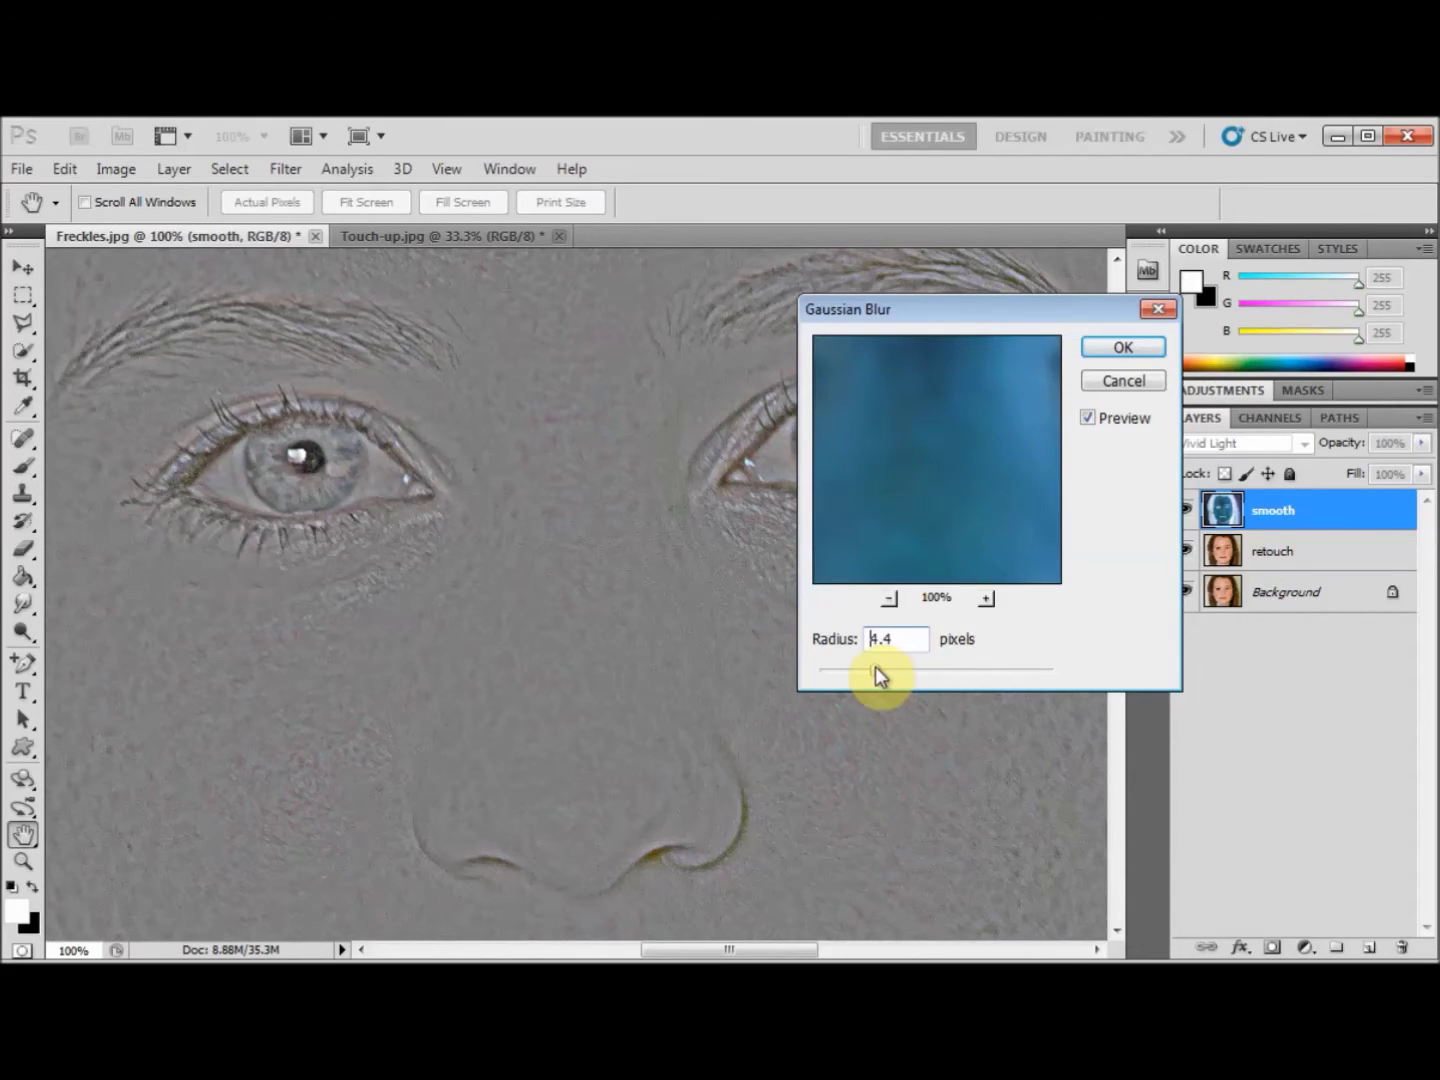
pyautogui.click(876, 666)
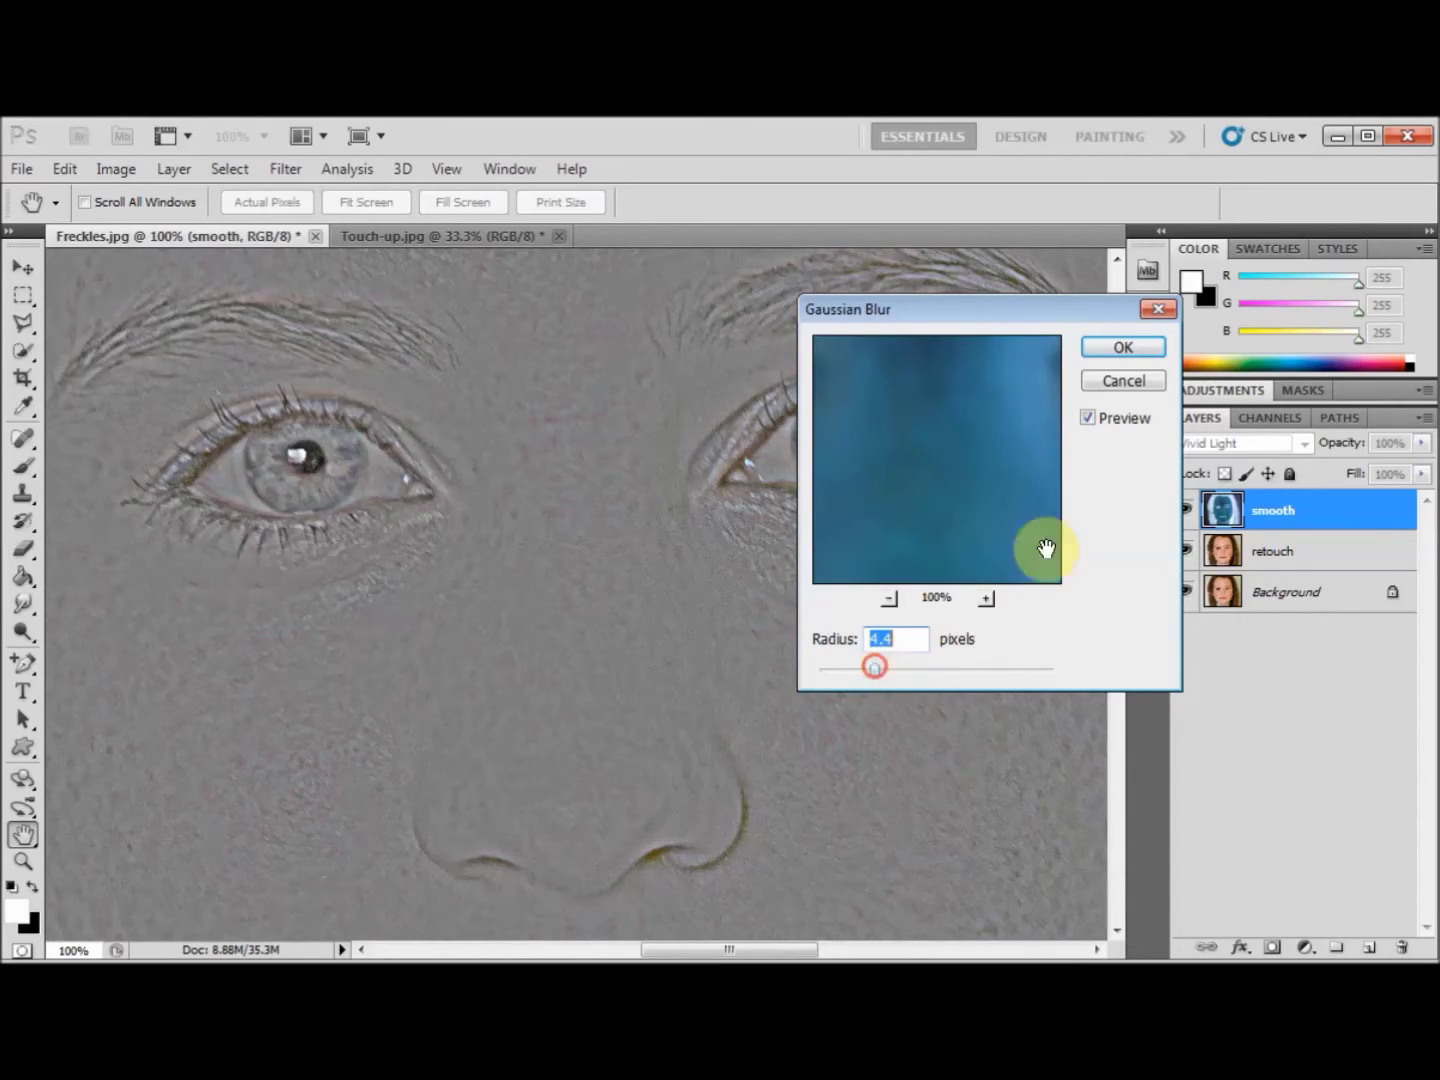
pyautogui.click(1109, 344)
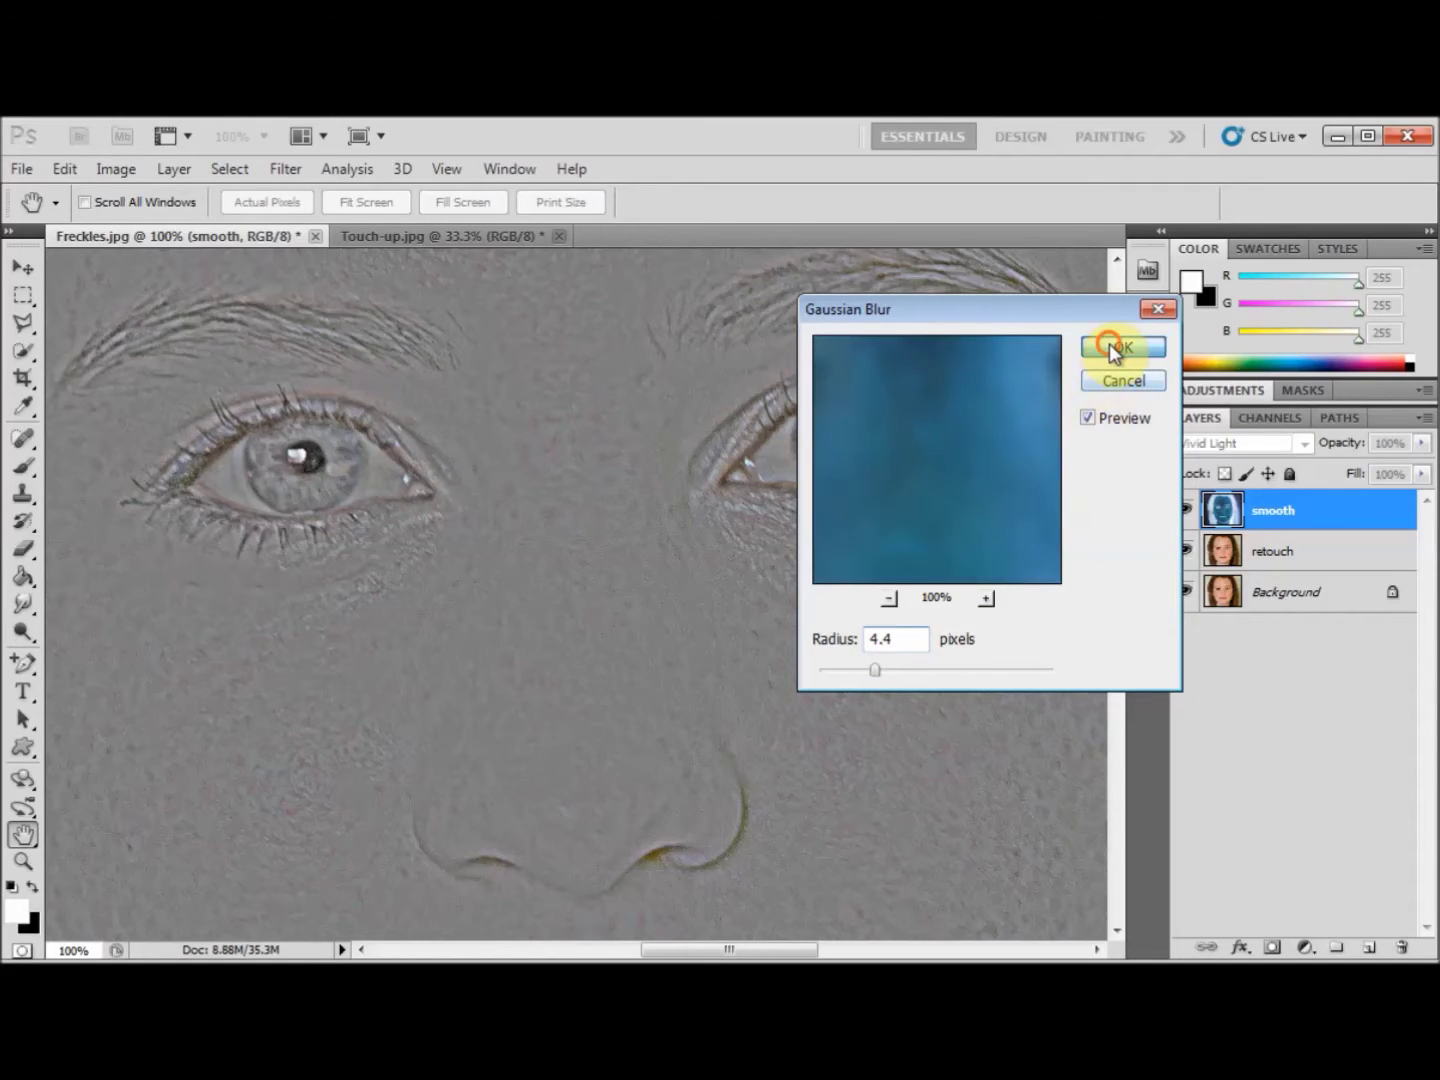
pyautogui.press('z')
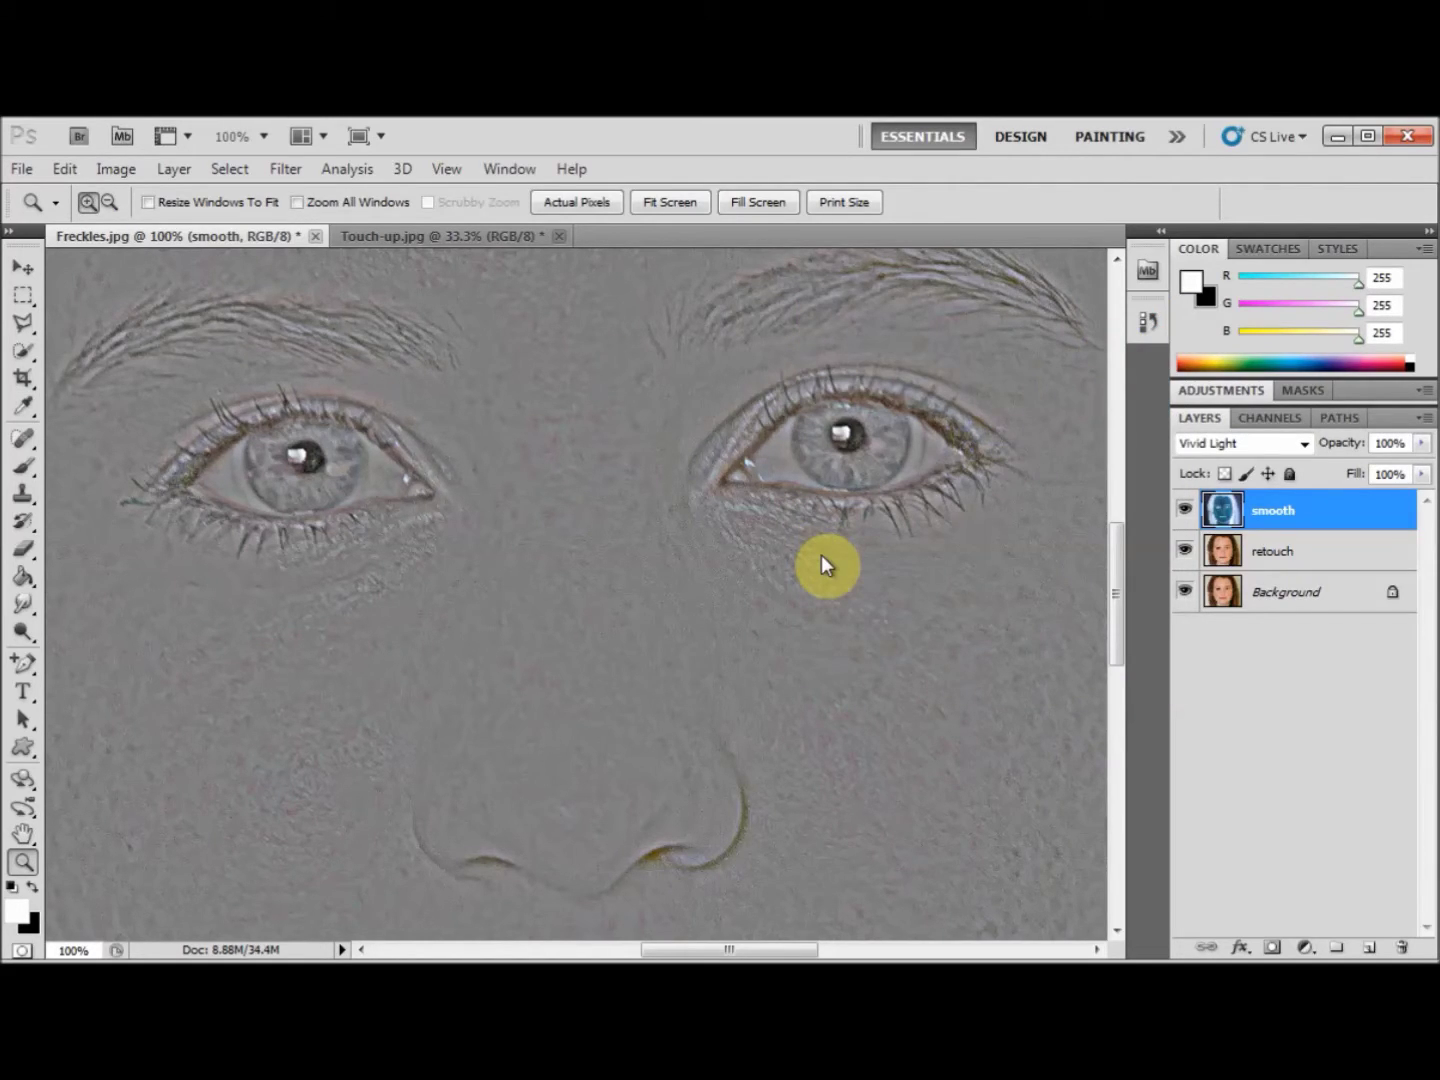
# Run High Pass at 9.7 px radius on the smooth layer and add a layer mask.
pyautogui.click(275, 170)
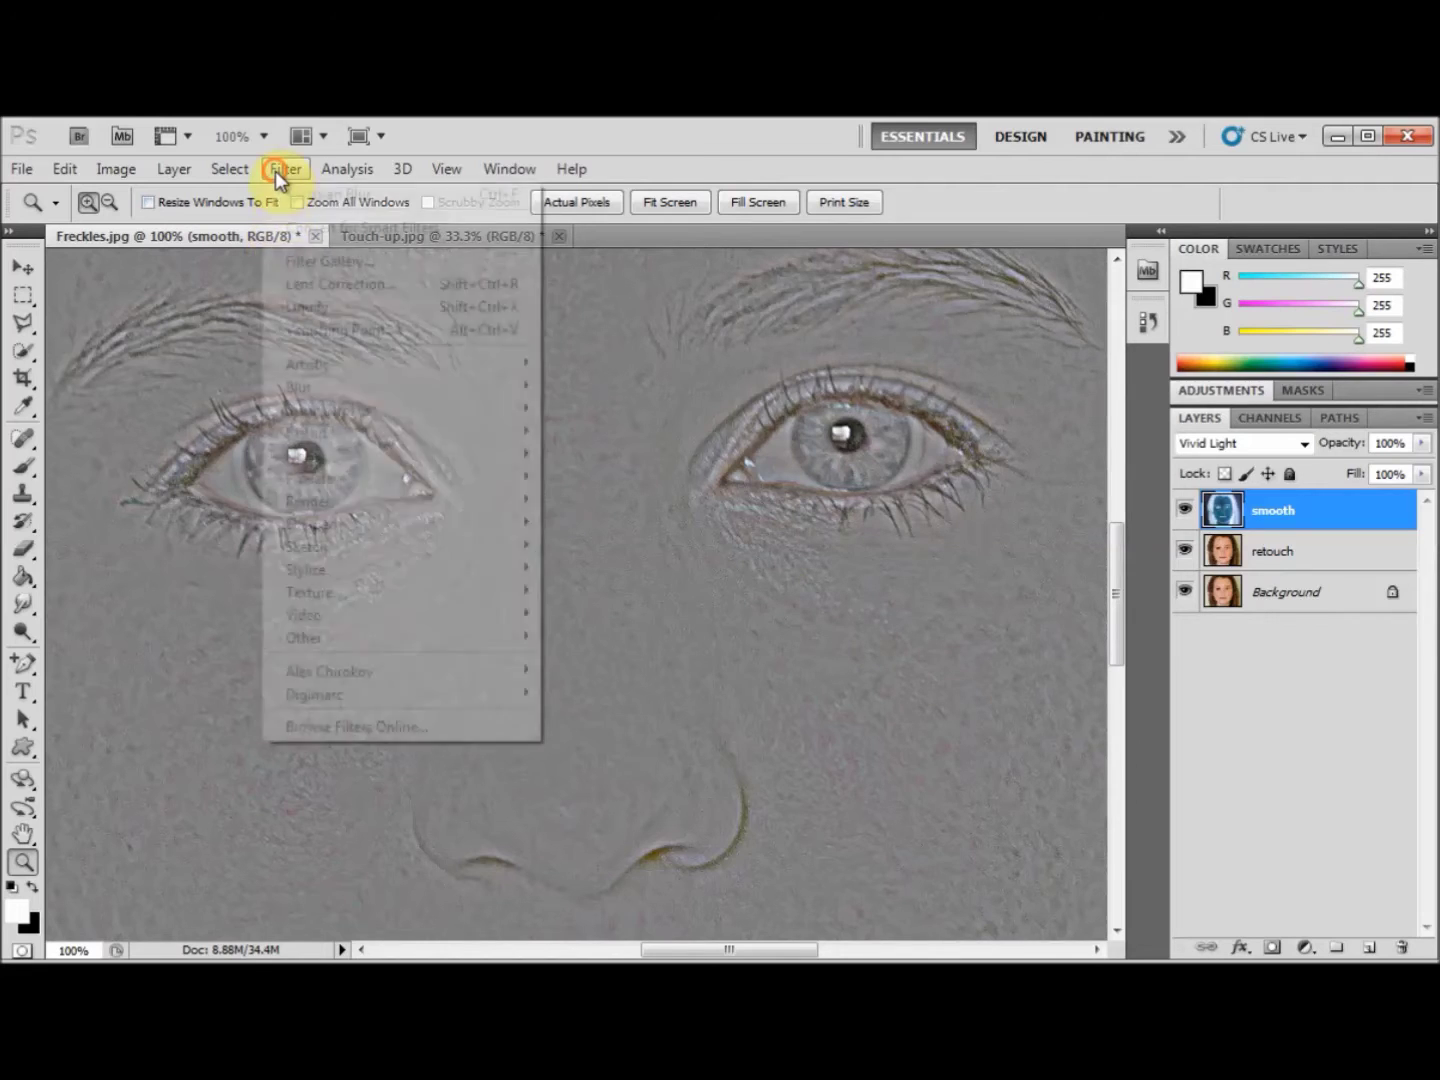
pyautogui.moveTo(320, 641)
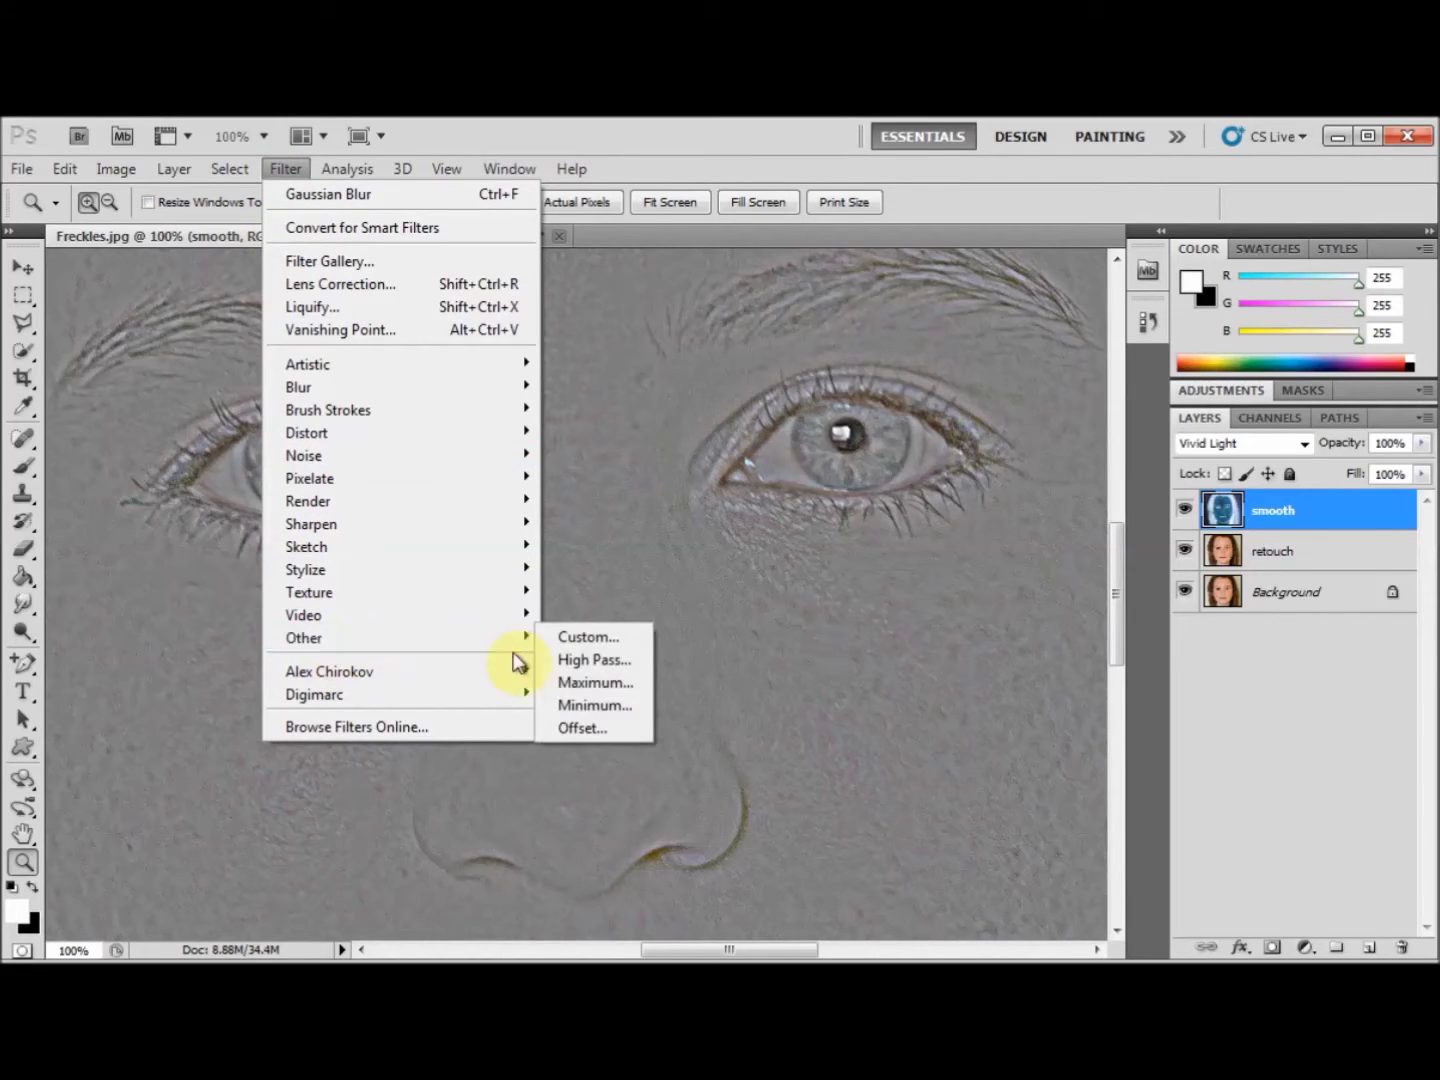
pyautogui.click(581, 663)
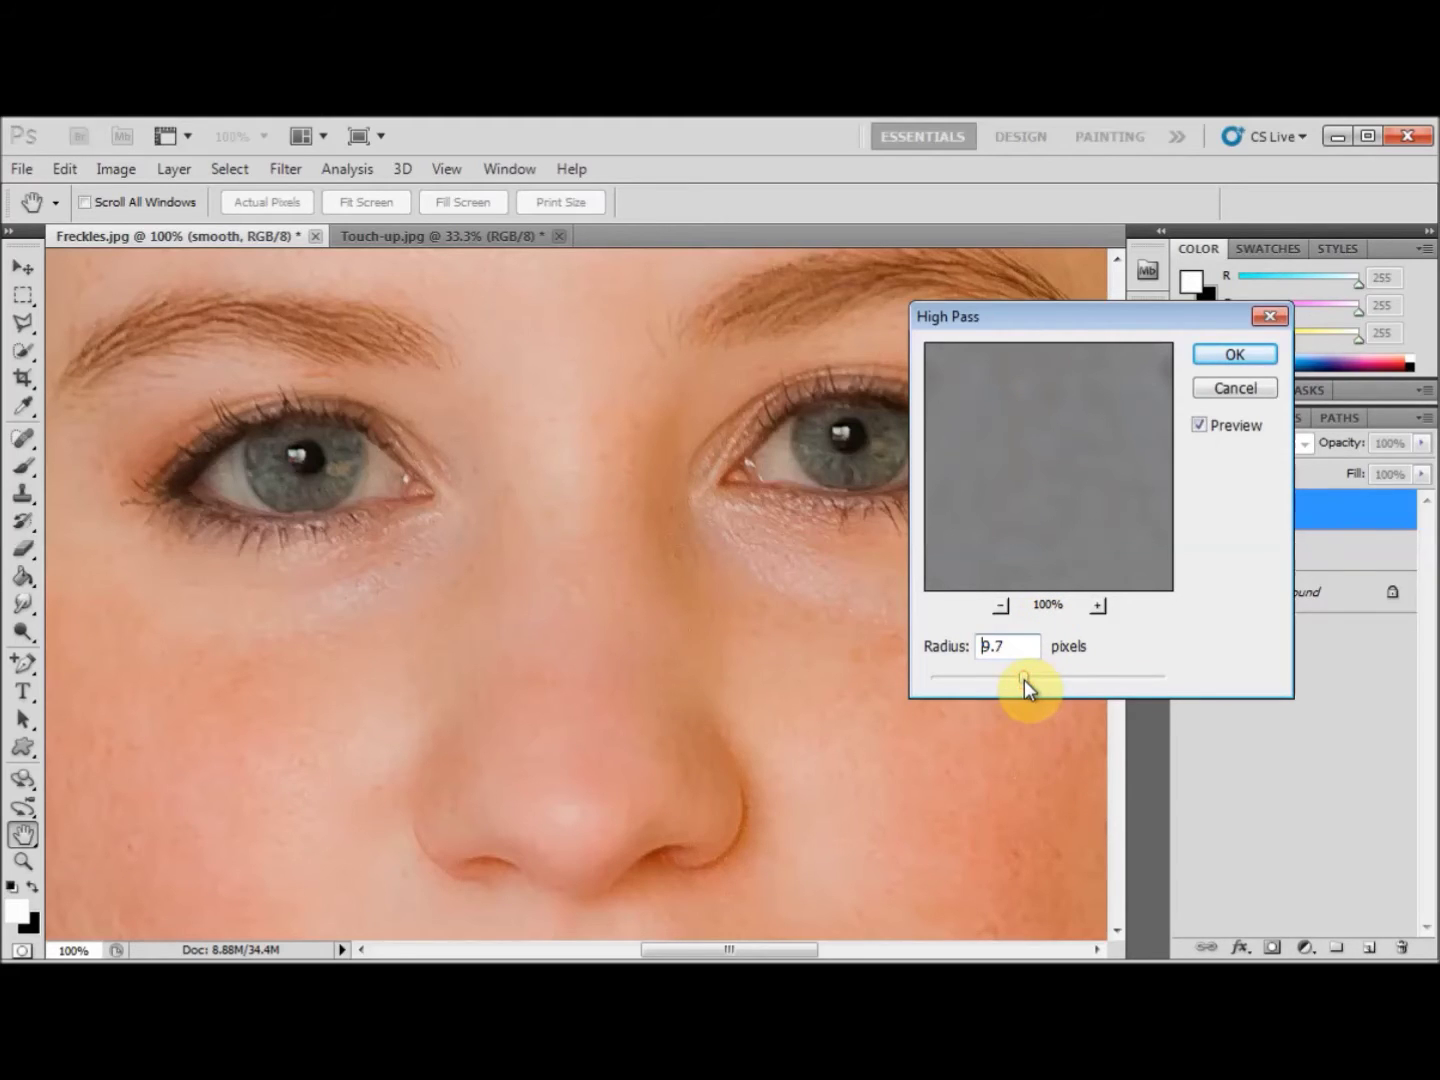
pyautogui.click(1001, 645)
pyautogui.doubleClick(986, 645)
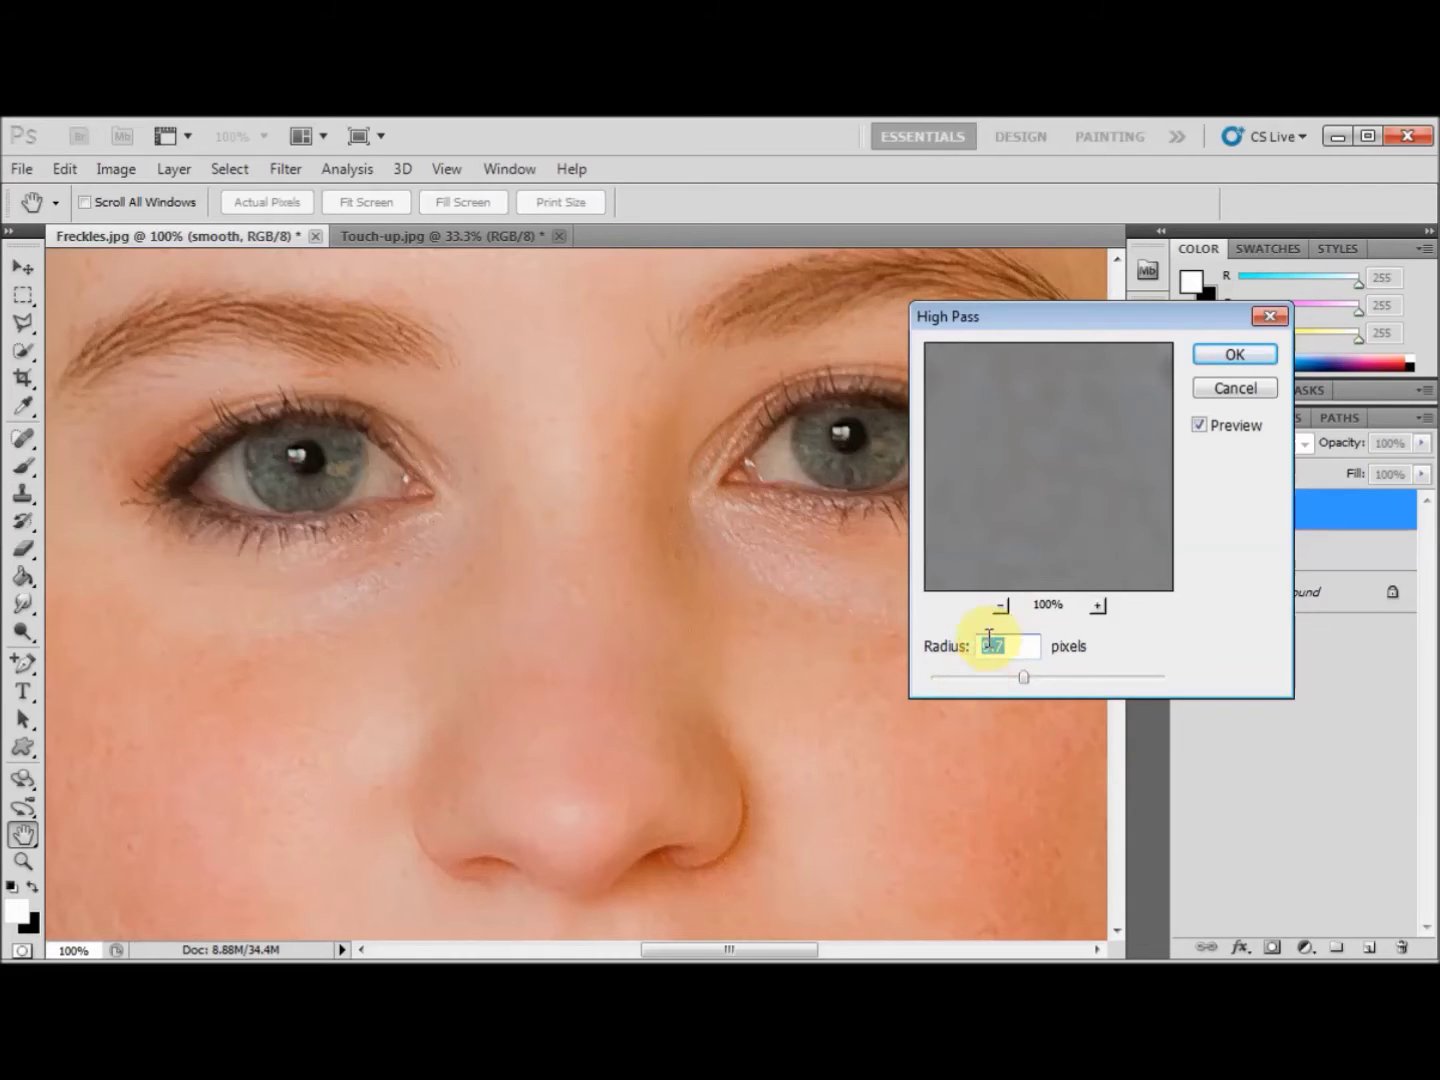
pyautogui.click(1236, 355)
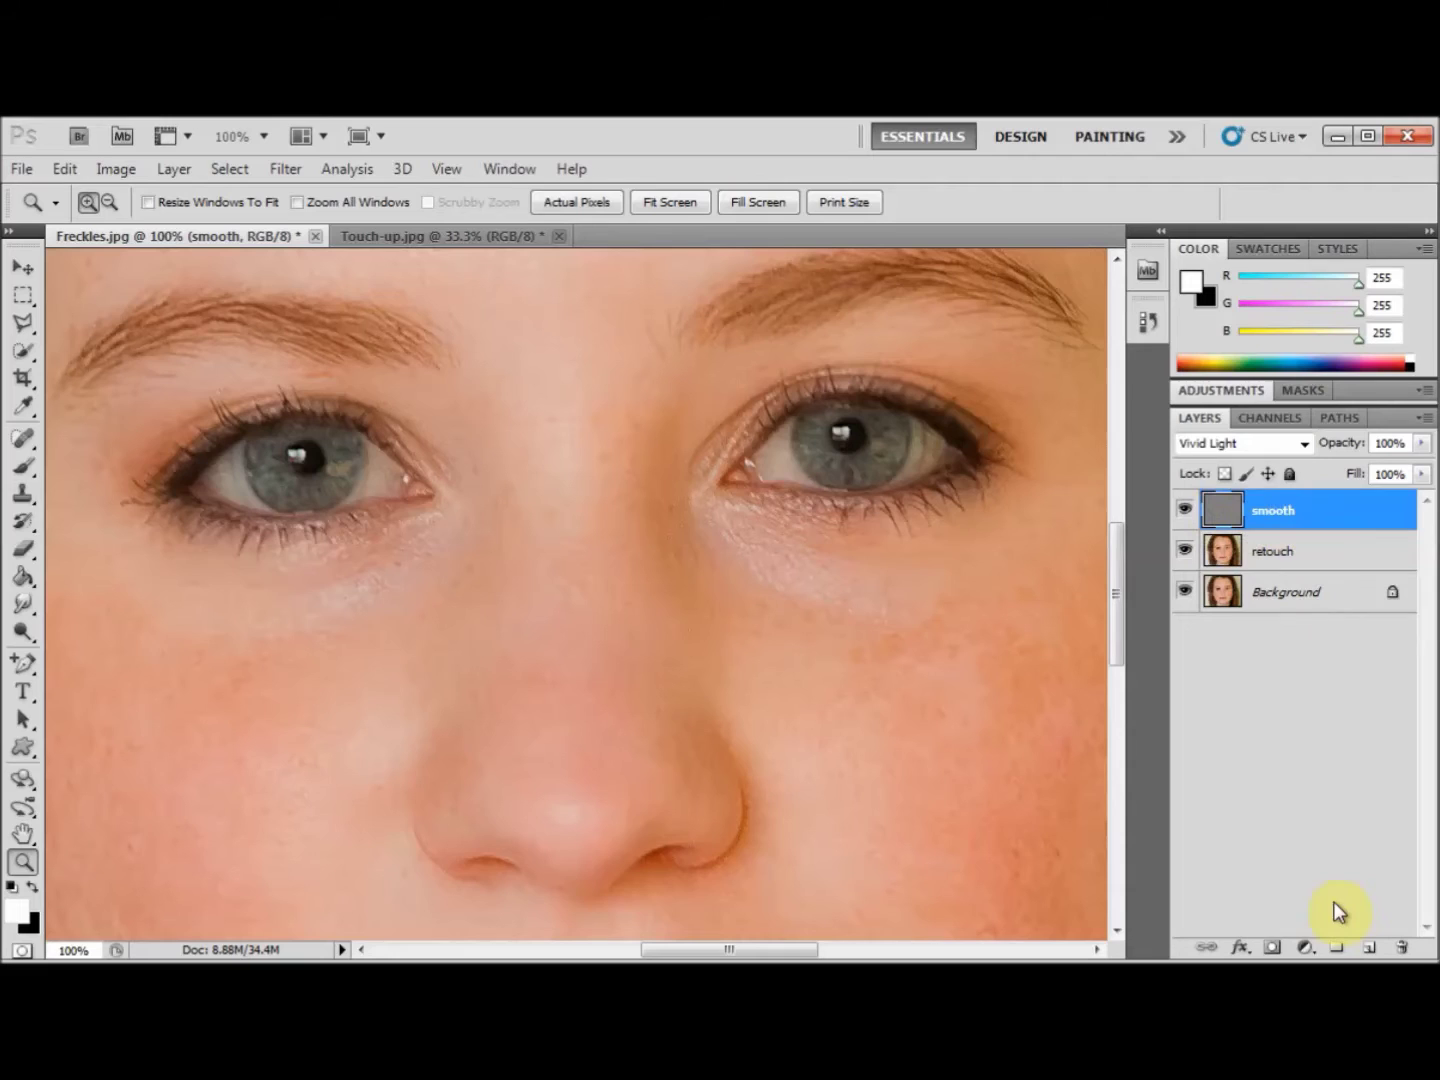
pyautogui.click(1268, 949)
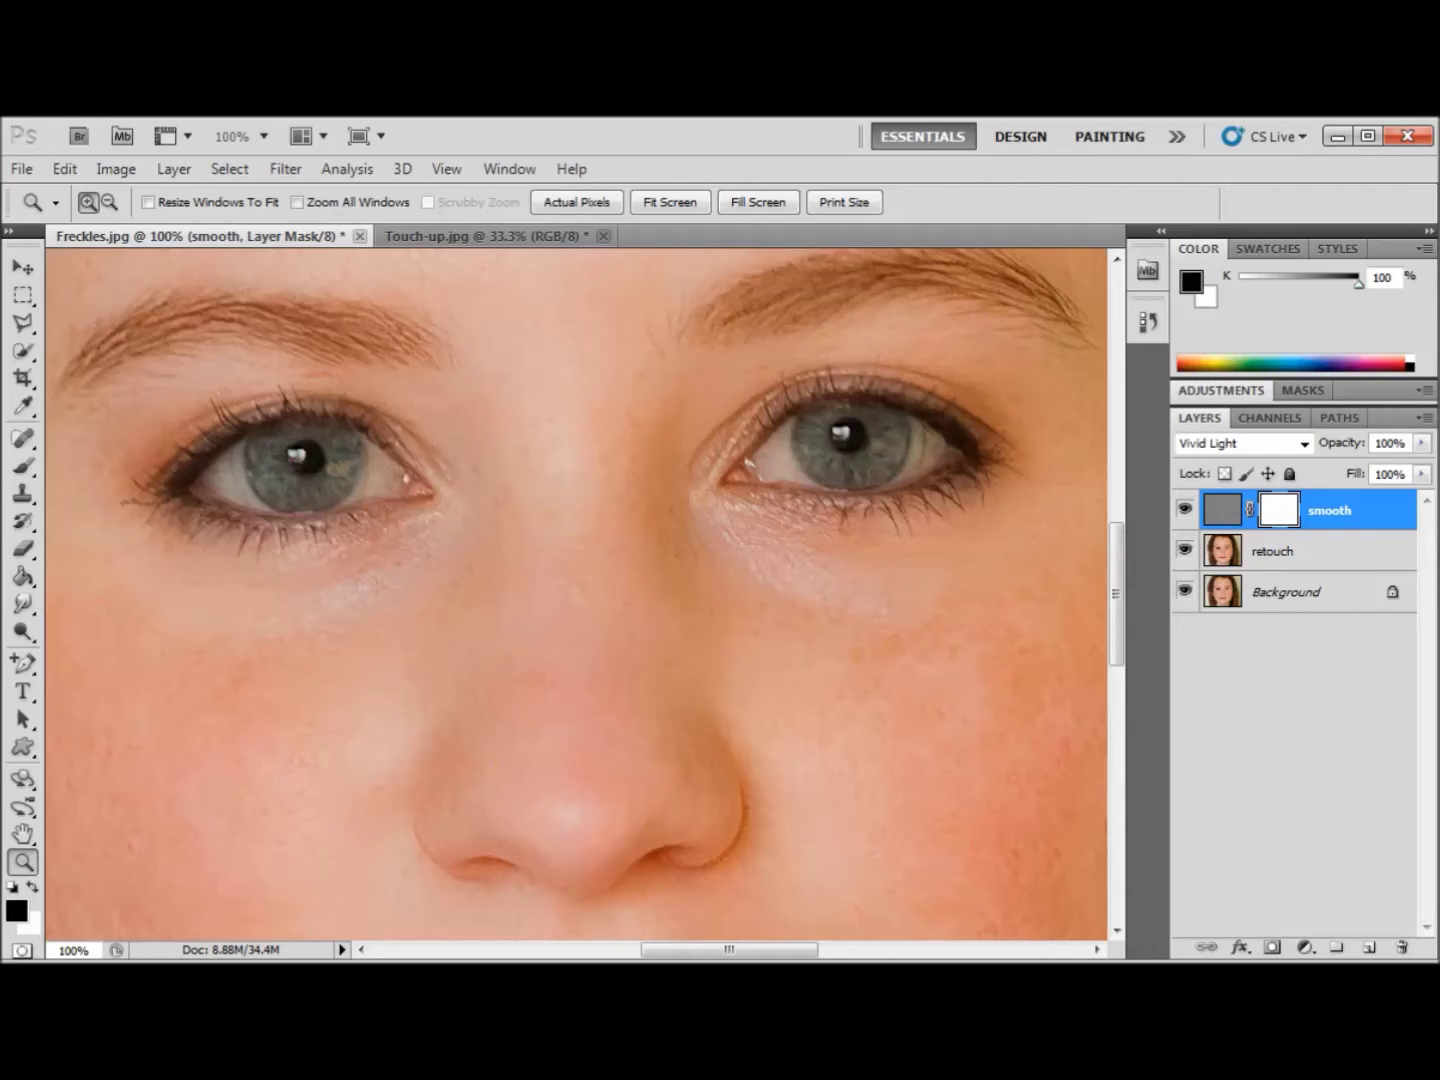
# Preview the mask inverted with Ctrl+I, then invert it back.
pyautogui.hotkey('ctrl', 'i')
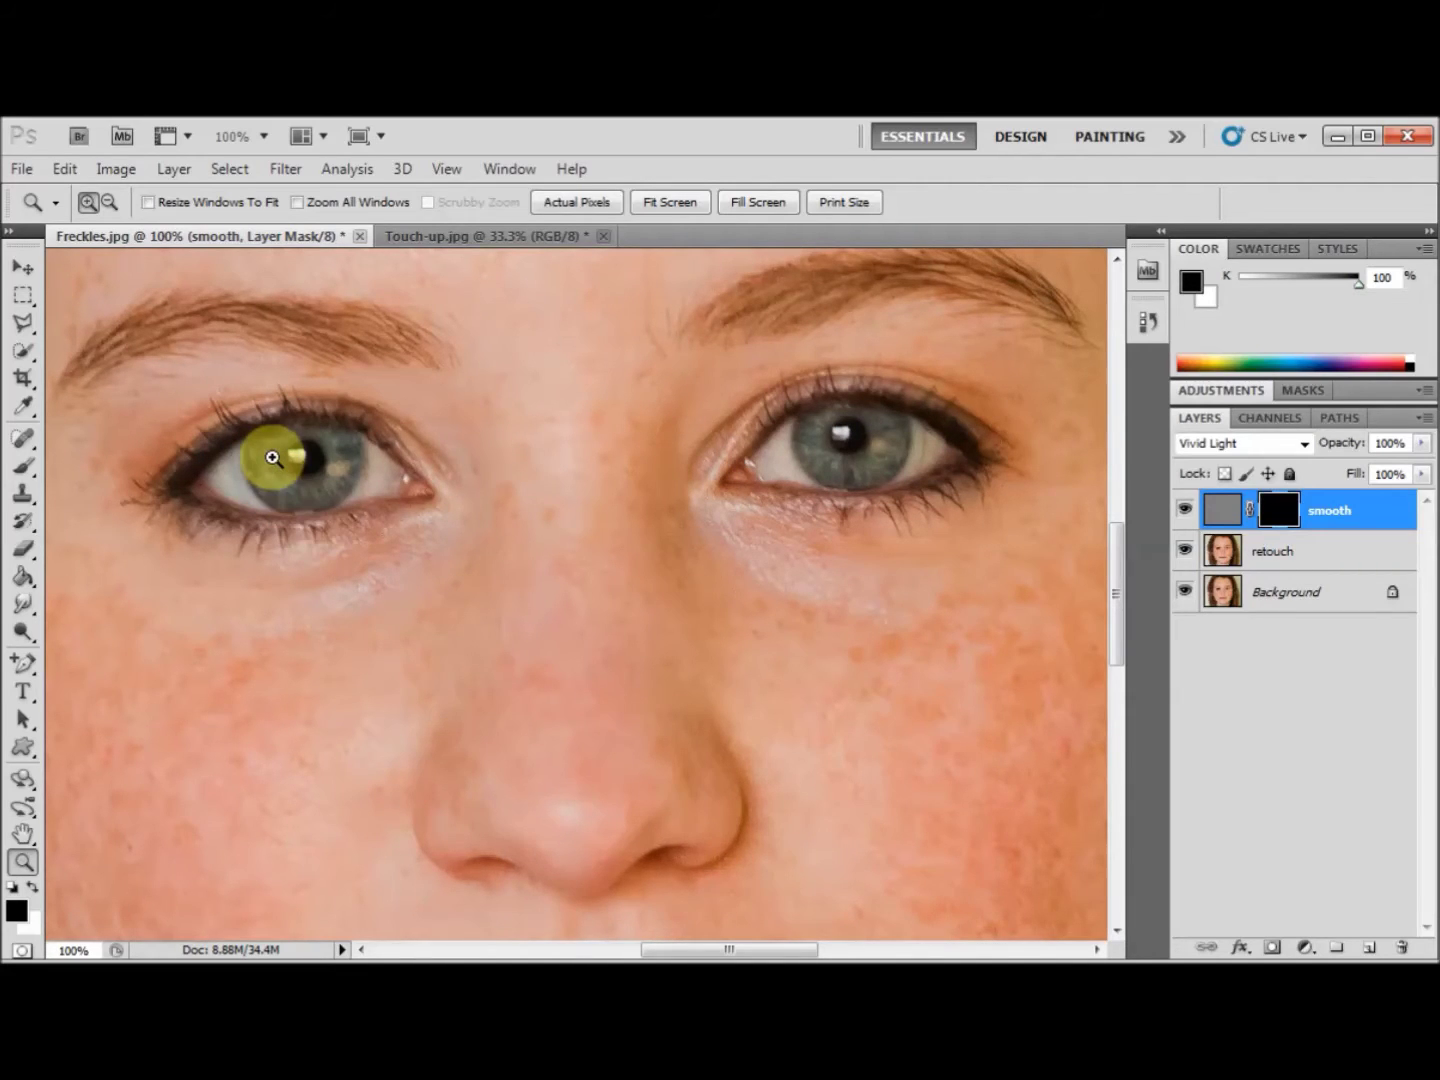
pyautogui.hotkey('ctrl', 'i')
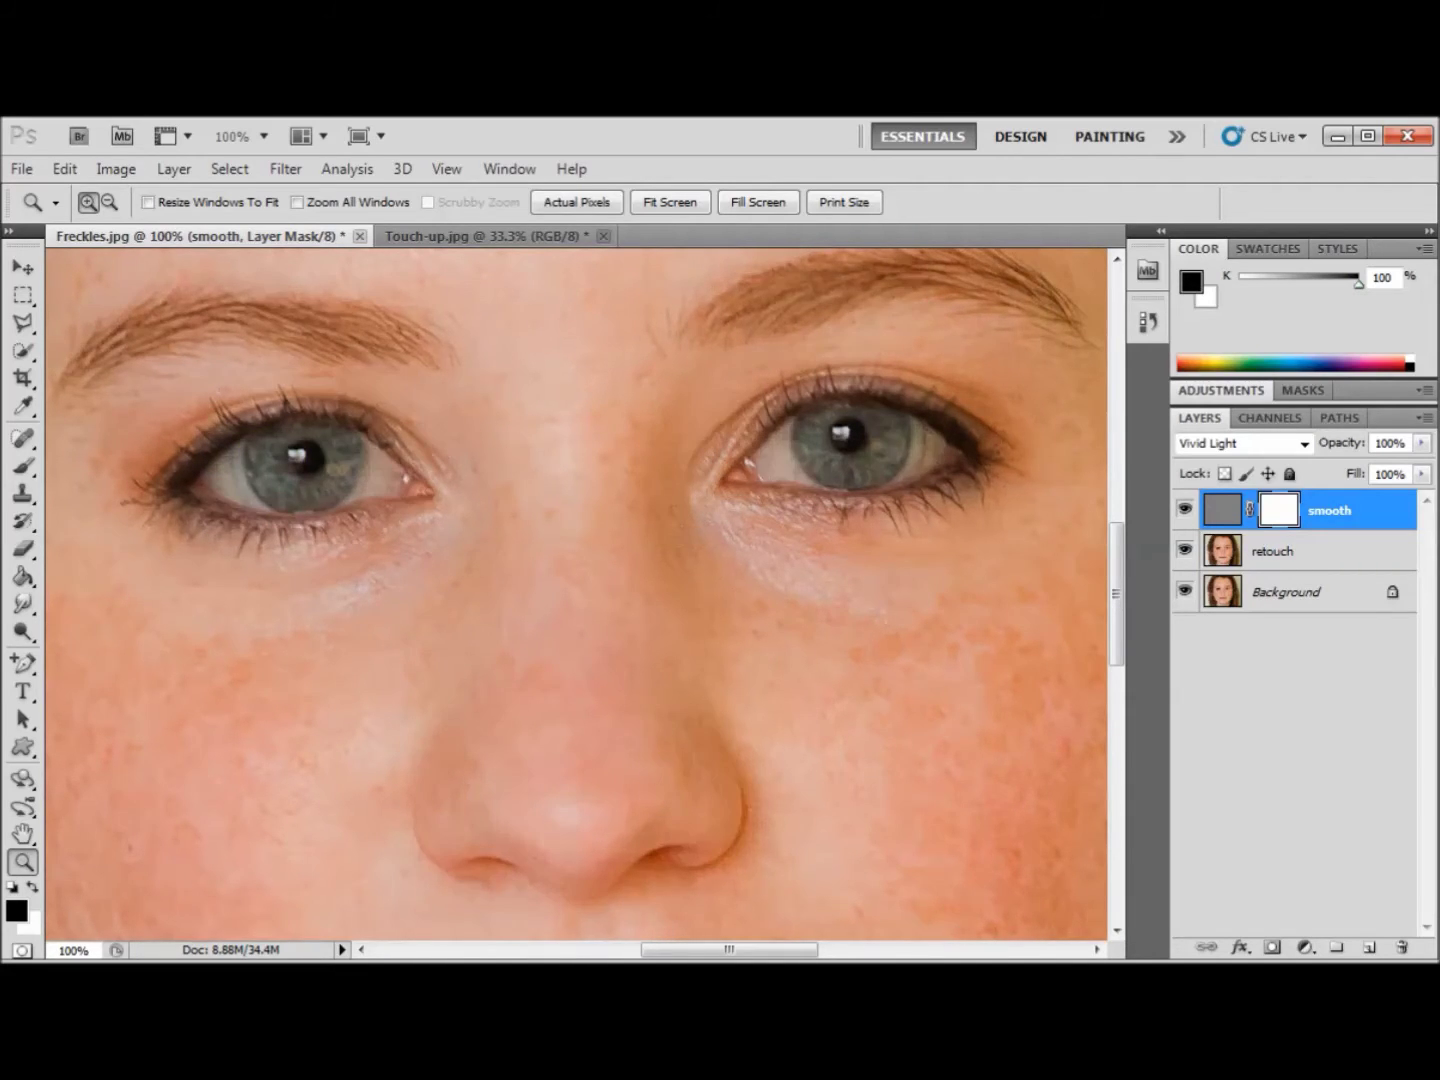
pyautogui.rightClick(1280, 511)
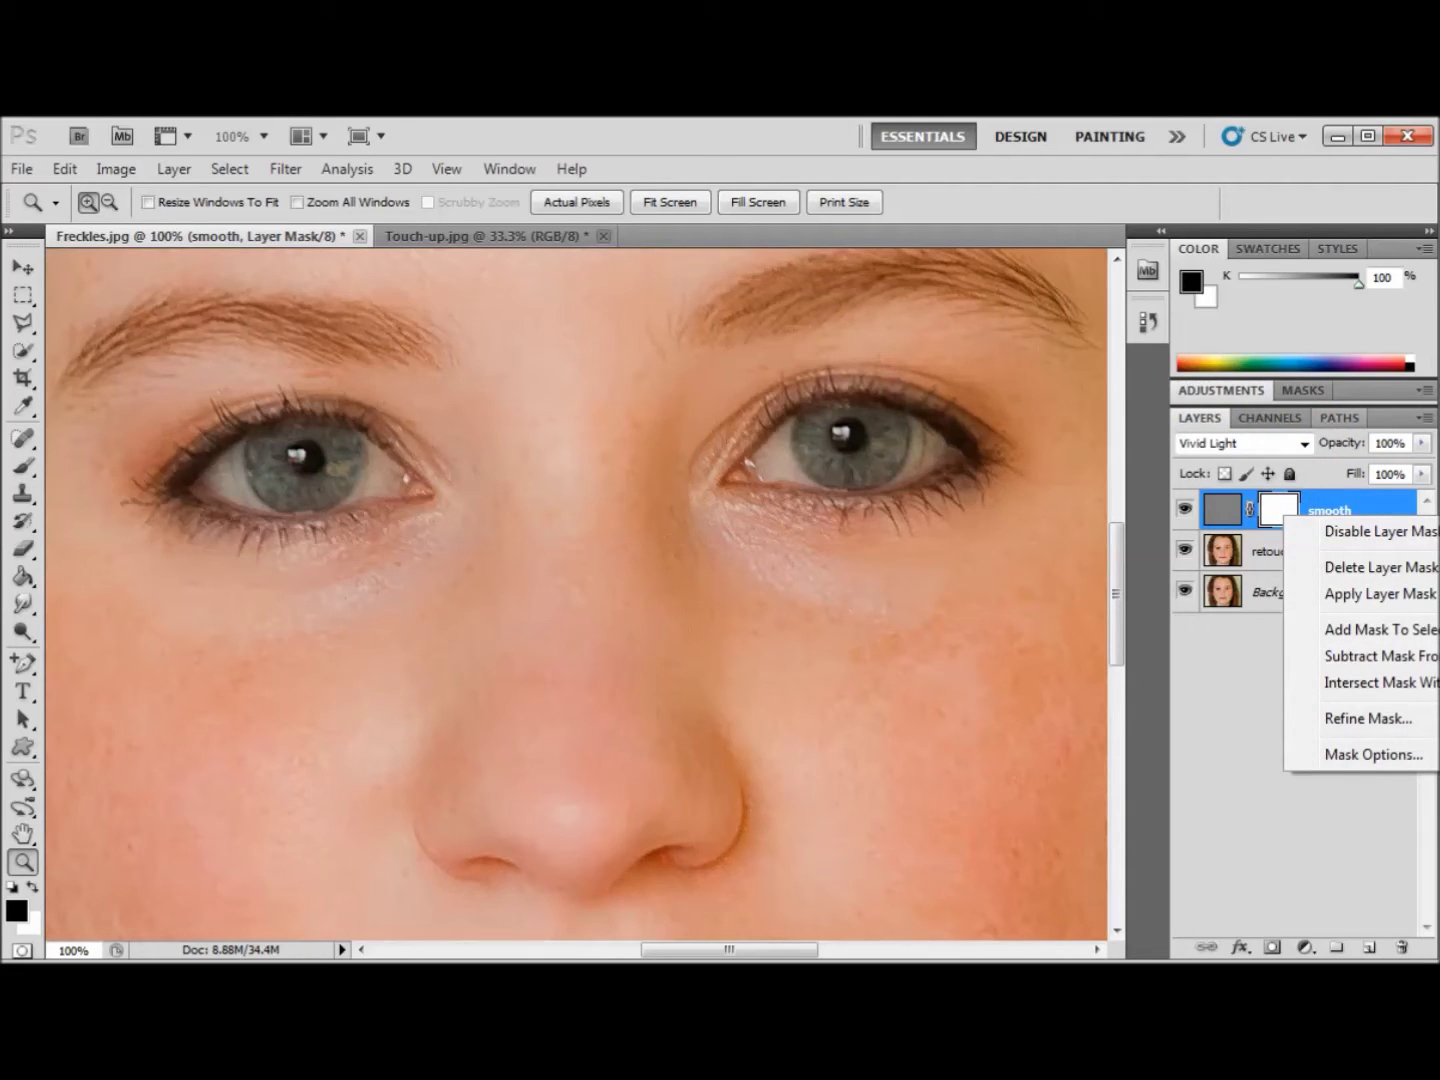
# Fill the smooth layer's mask with Black at 100% opacity.
pyautogui.click(65, 167)
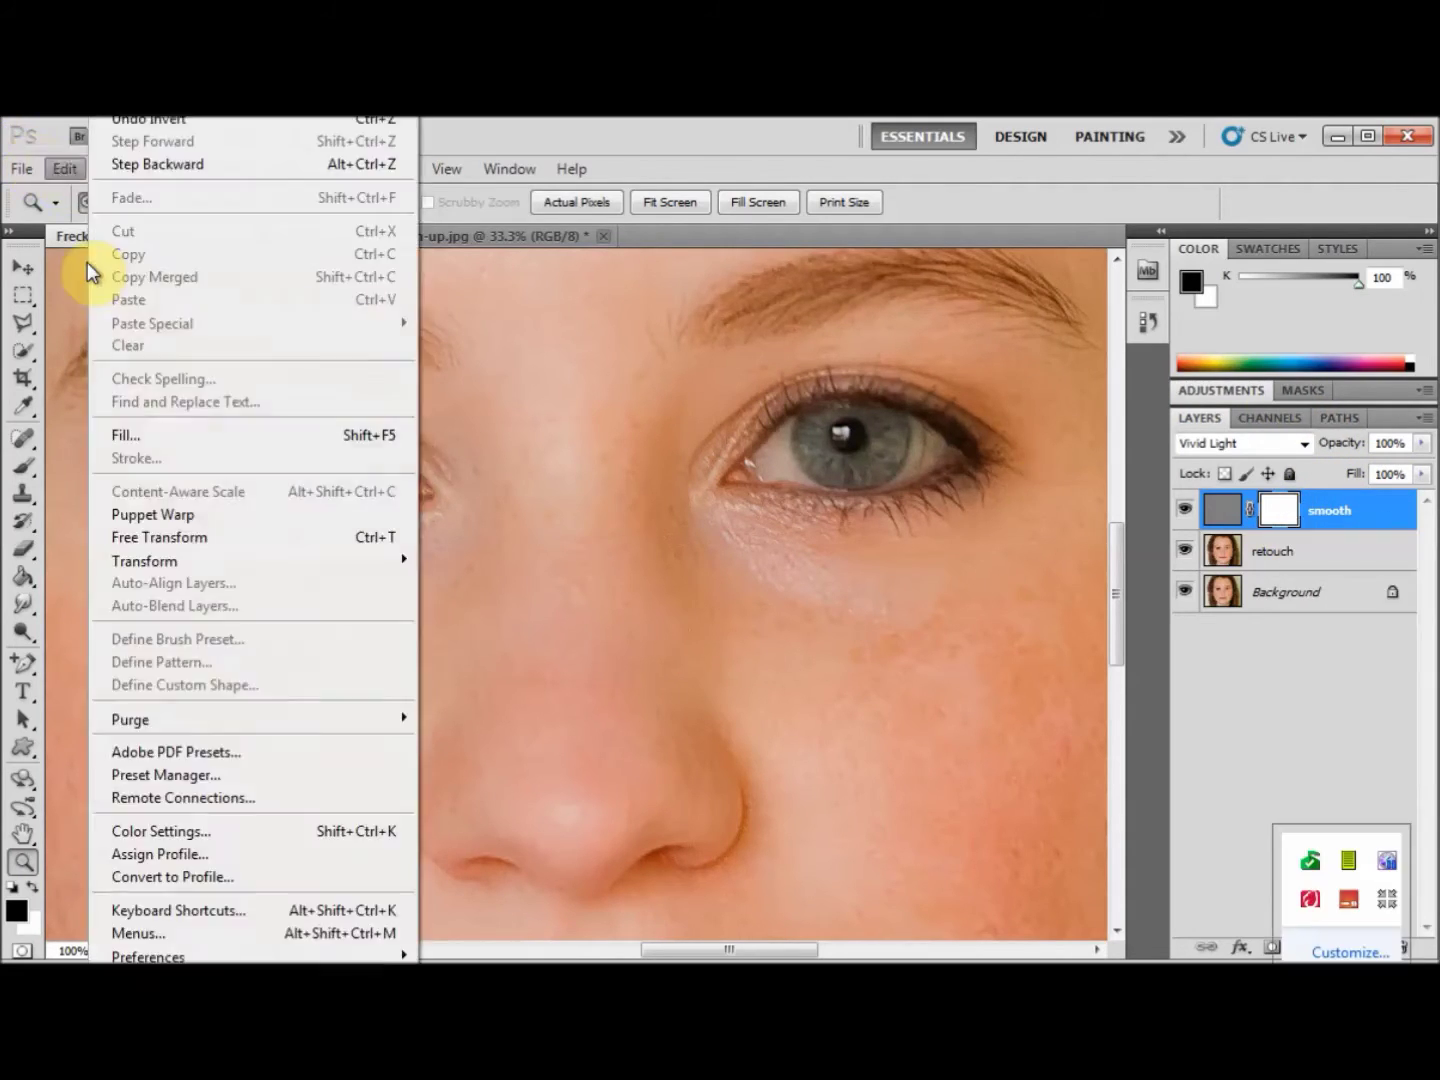
pyautogui.click(131, 435)
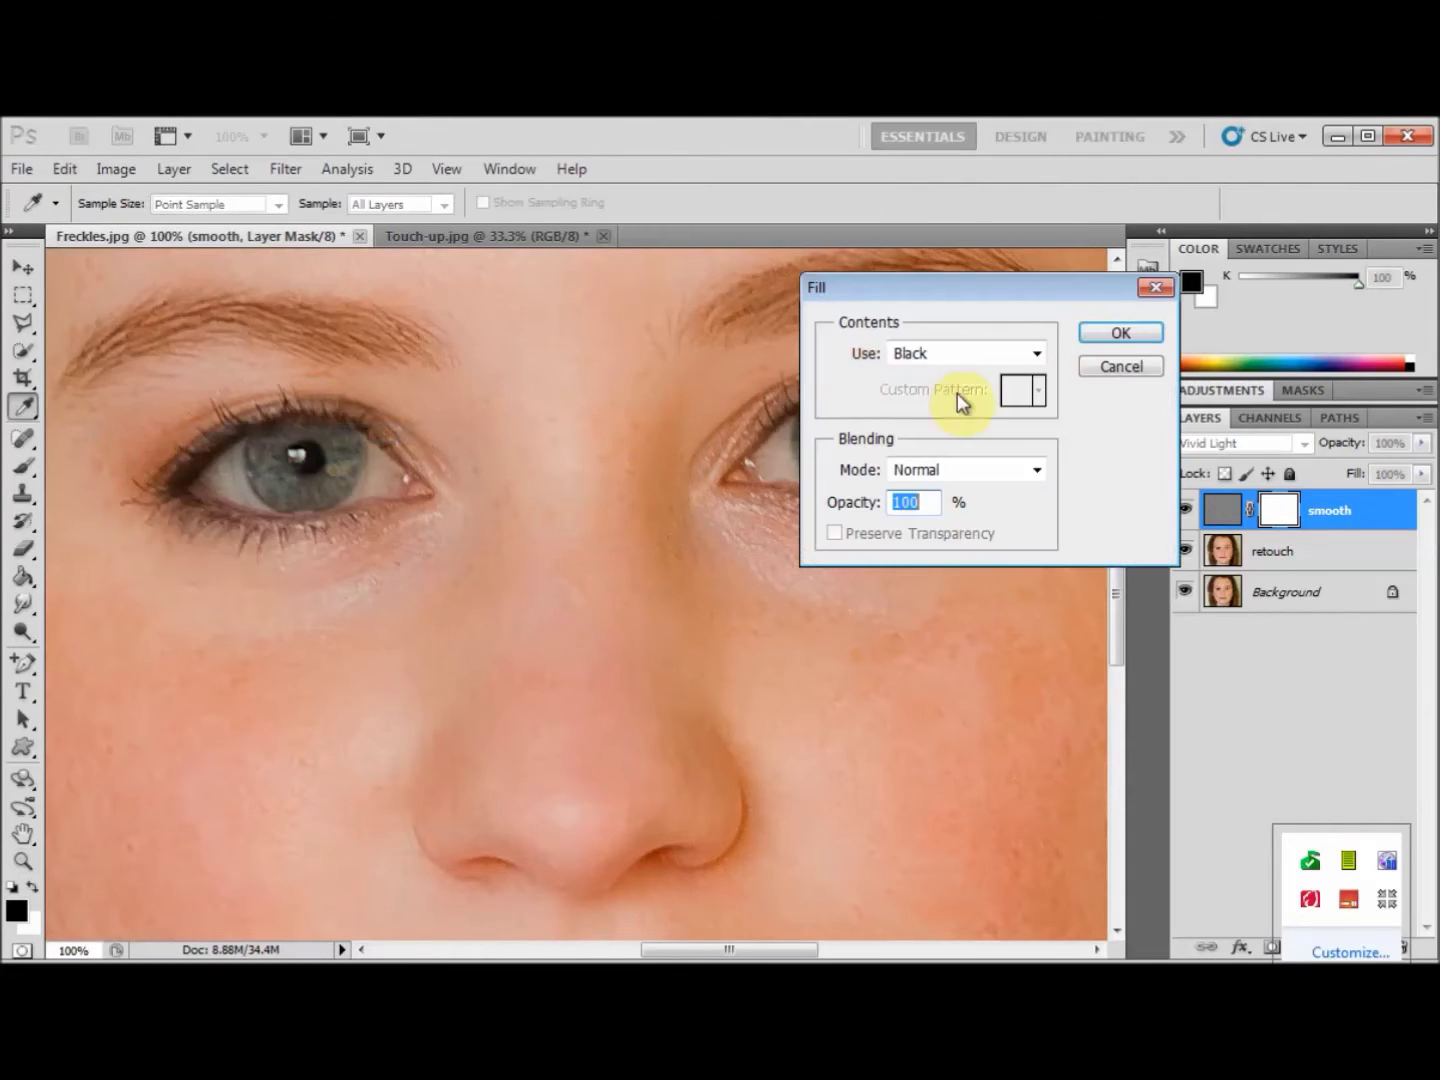
pyautogui.click(950, 353)
pyautogui.click(950, 353)
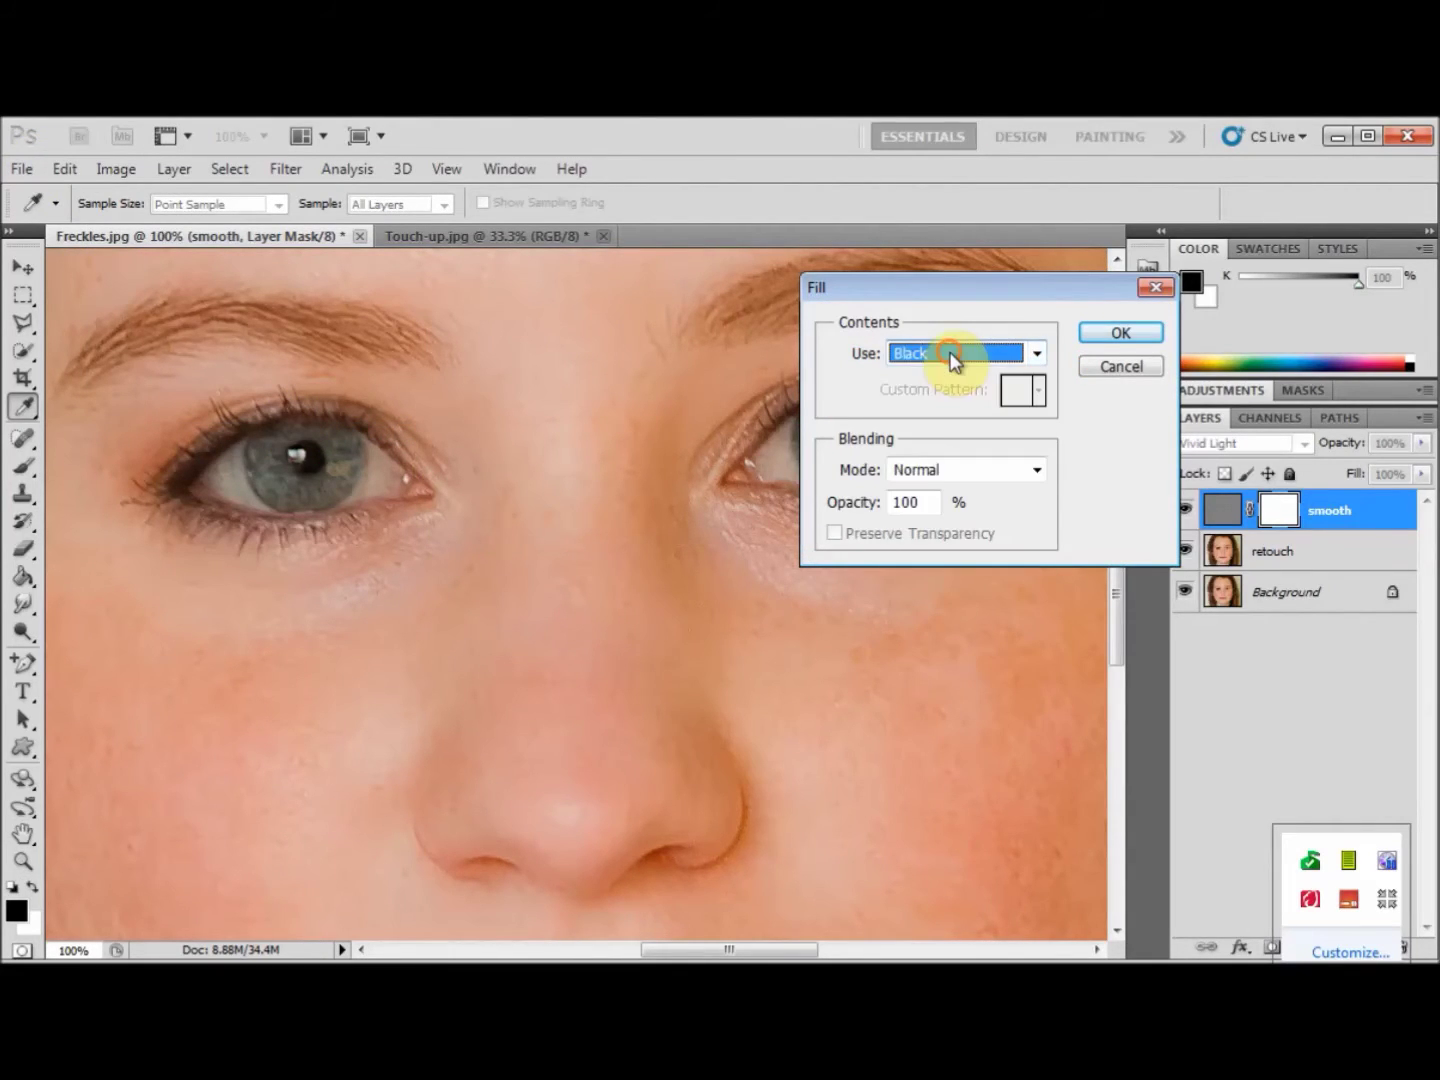
pyautogui.doubleClick(926, 505)
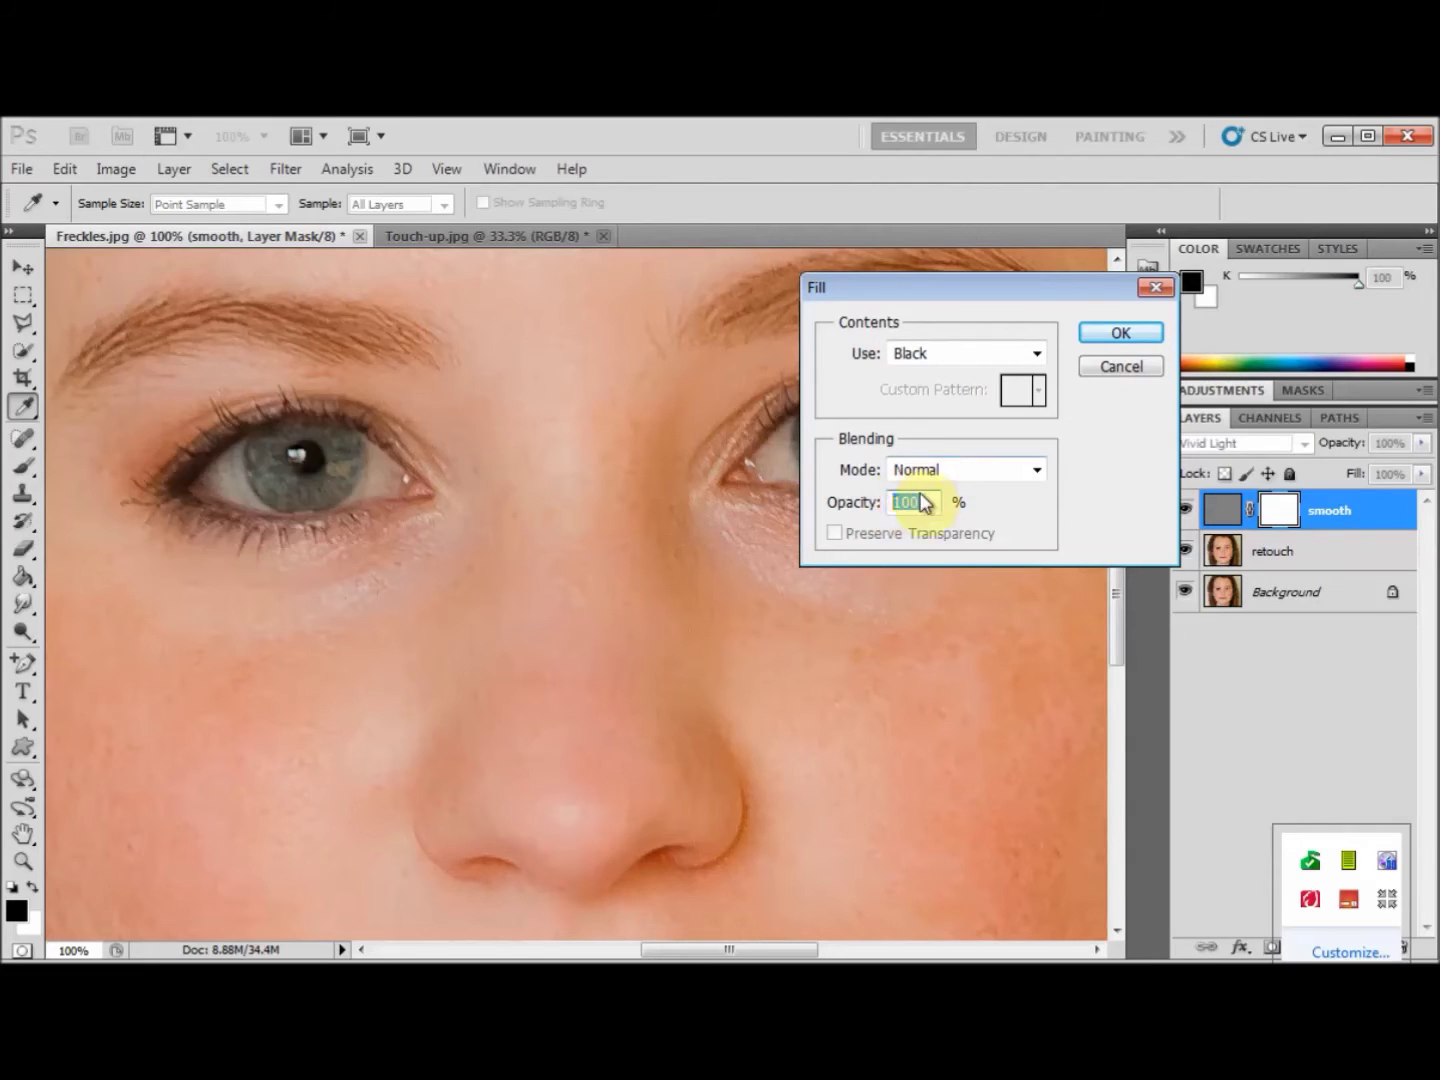
pyautogui.click(1120, 334)
pyautogui.press('z')
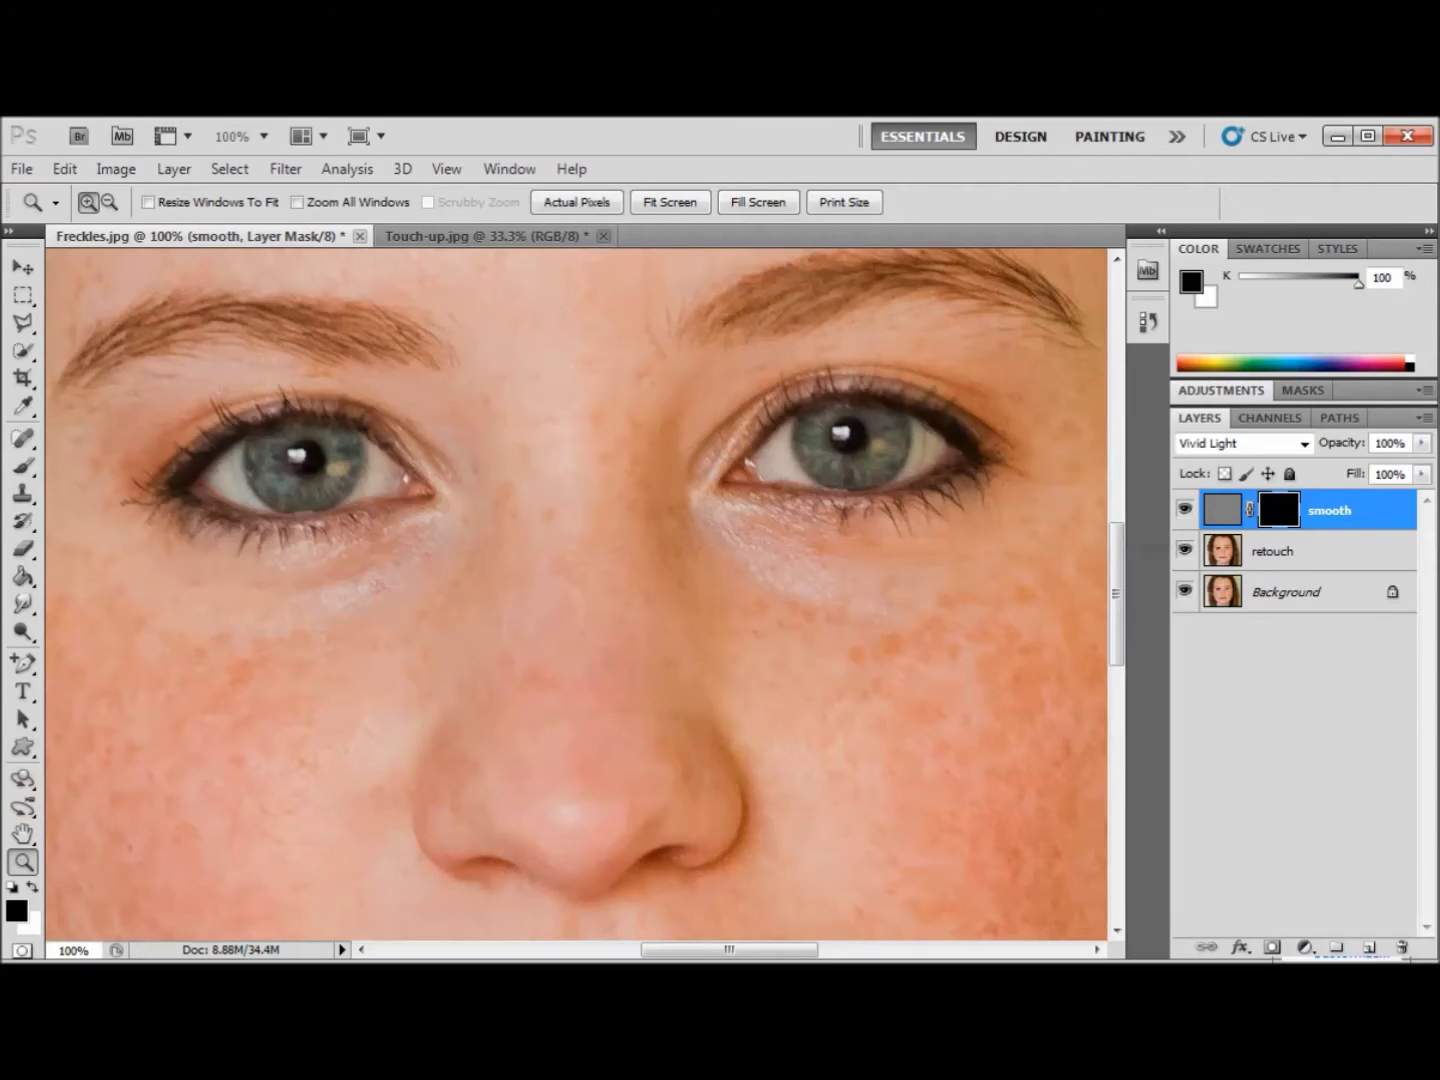
pyautogui.rightClick(492, 600)
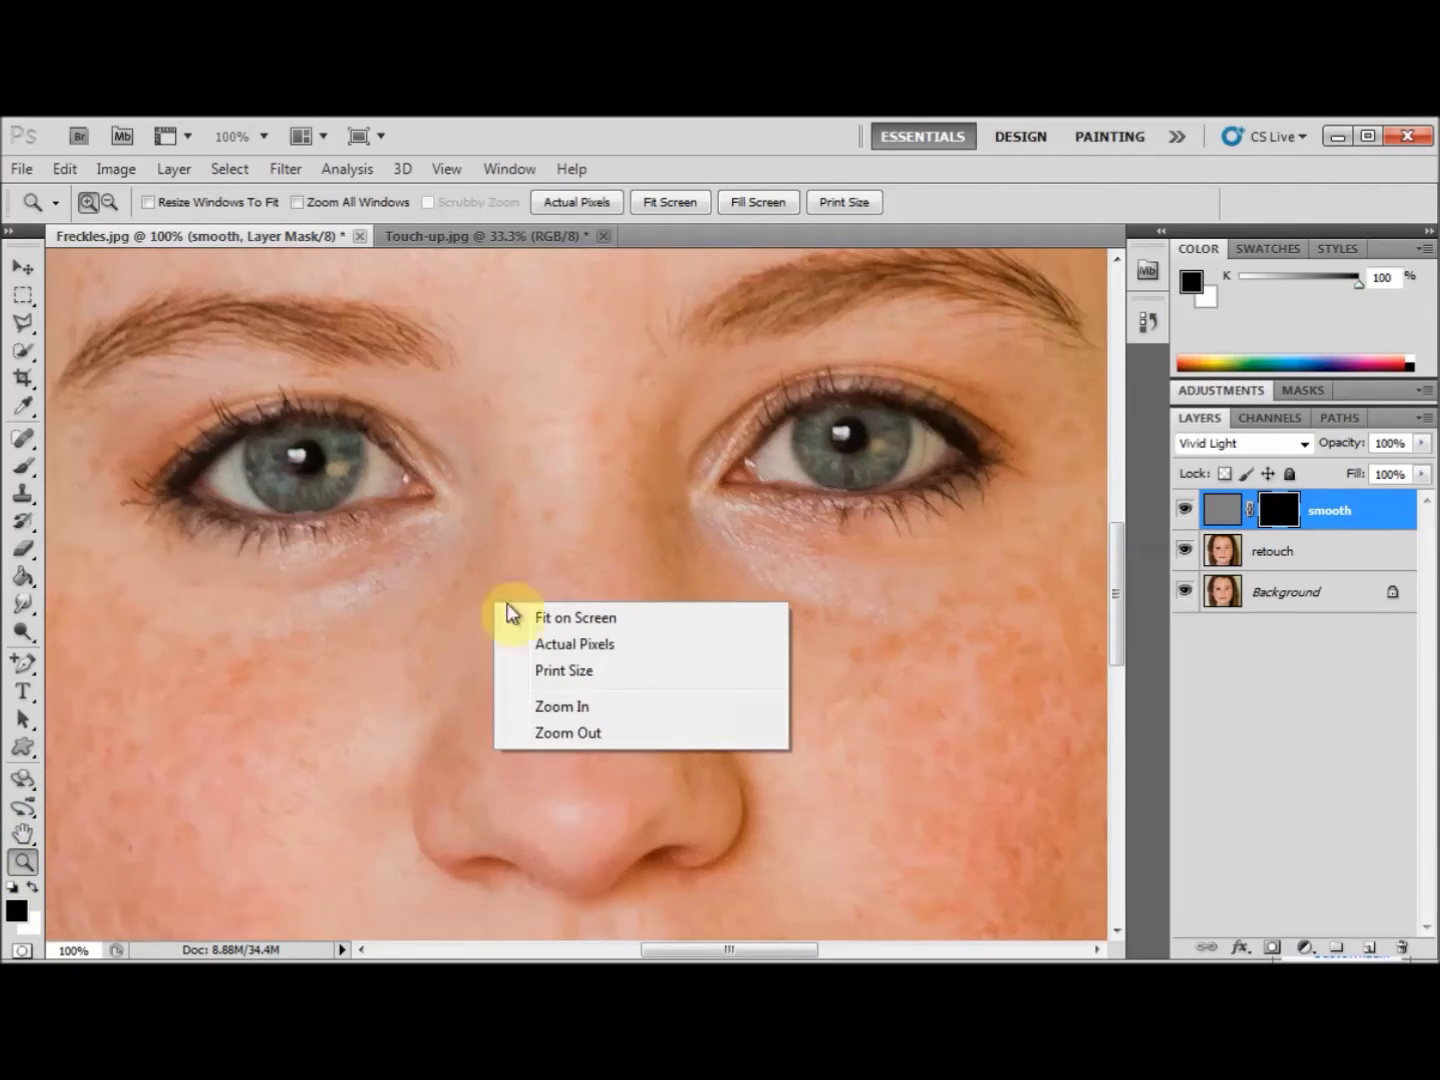
# Fit the face on screen, target the smooth layer's mask, and select the Brush tool.
pyautogui.click(558, 618)
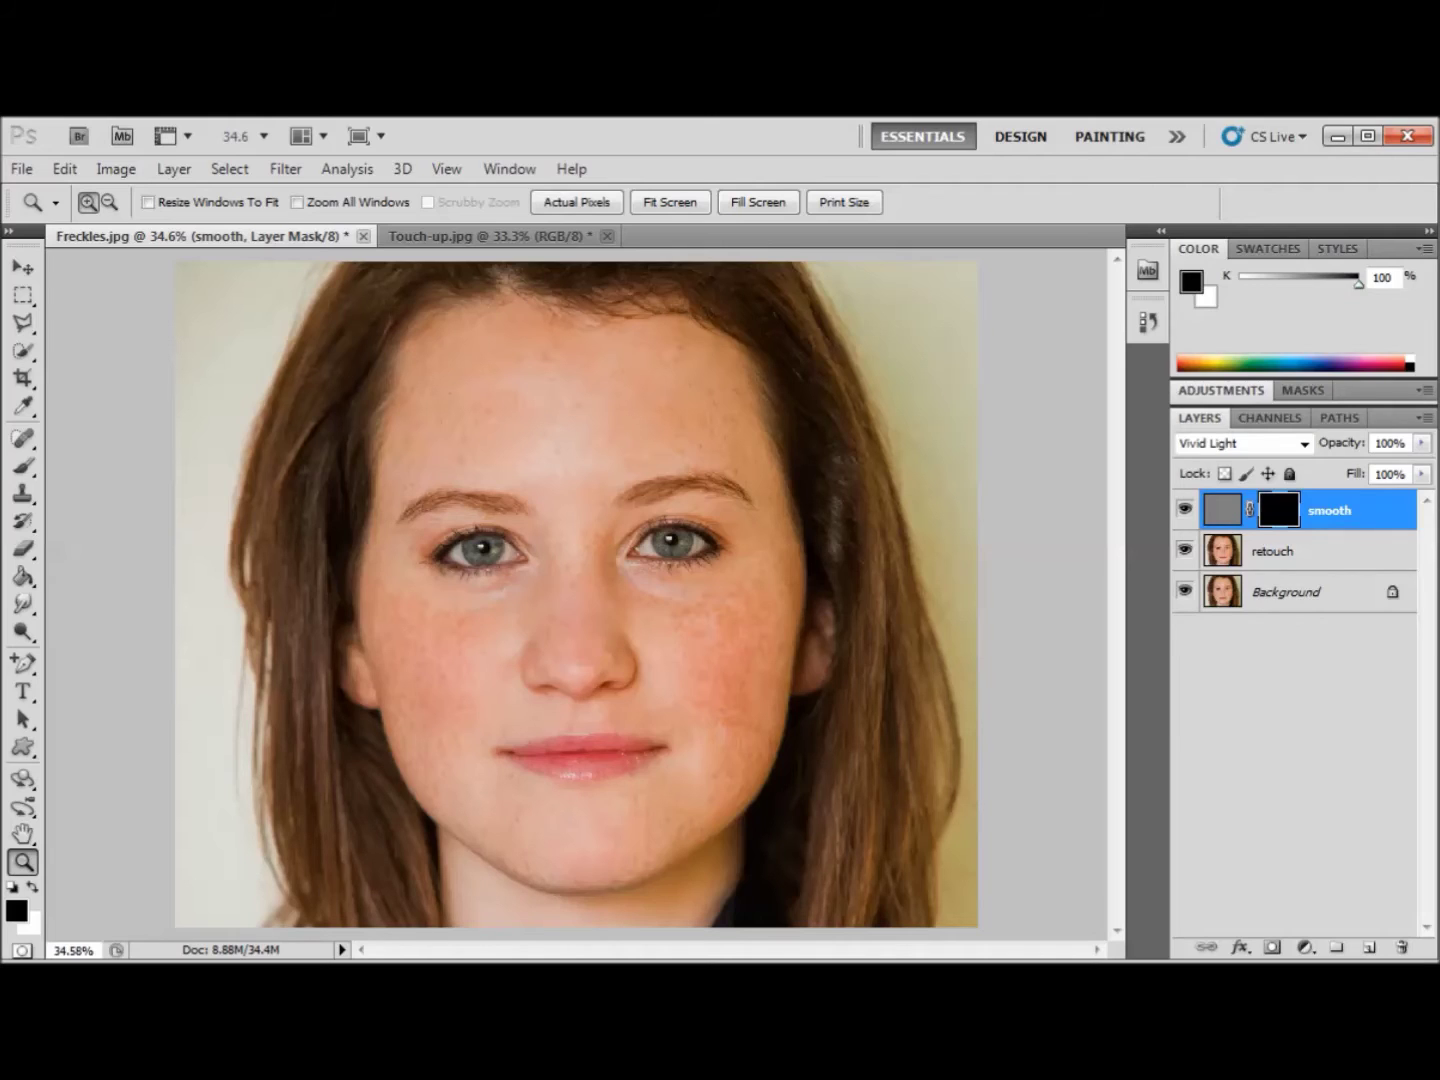
pyautogui.click(1278, 516)
pyautogui.click(24, 471)
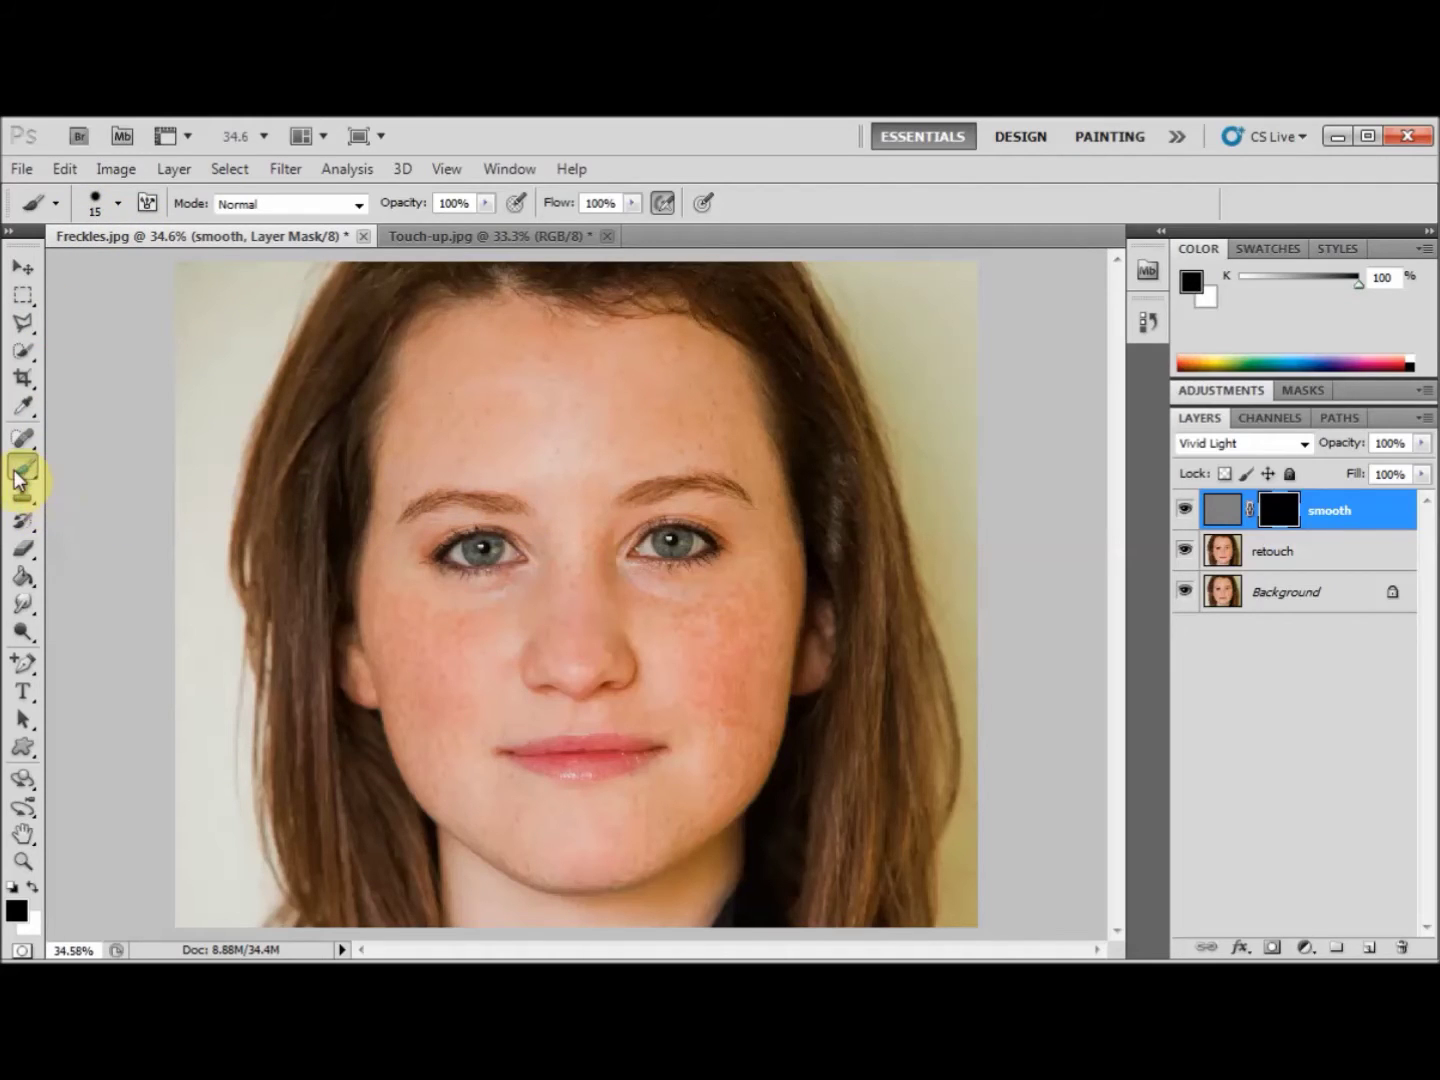
# Set the brush to 257 px with about 26% hardness and make white the painting colour.
pyautogui.click(120, 202)
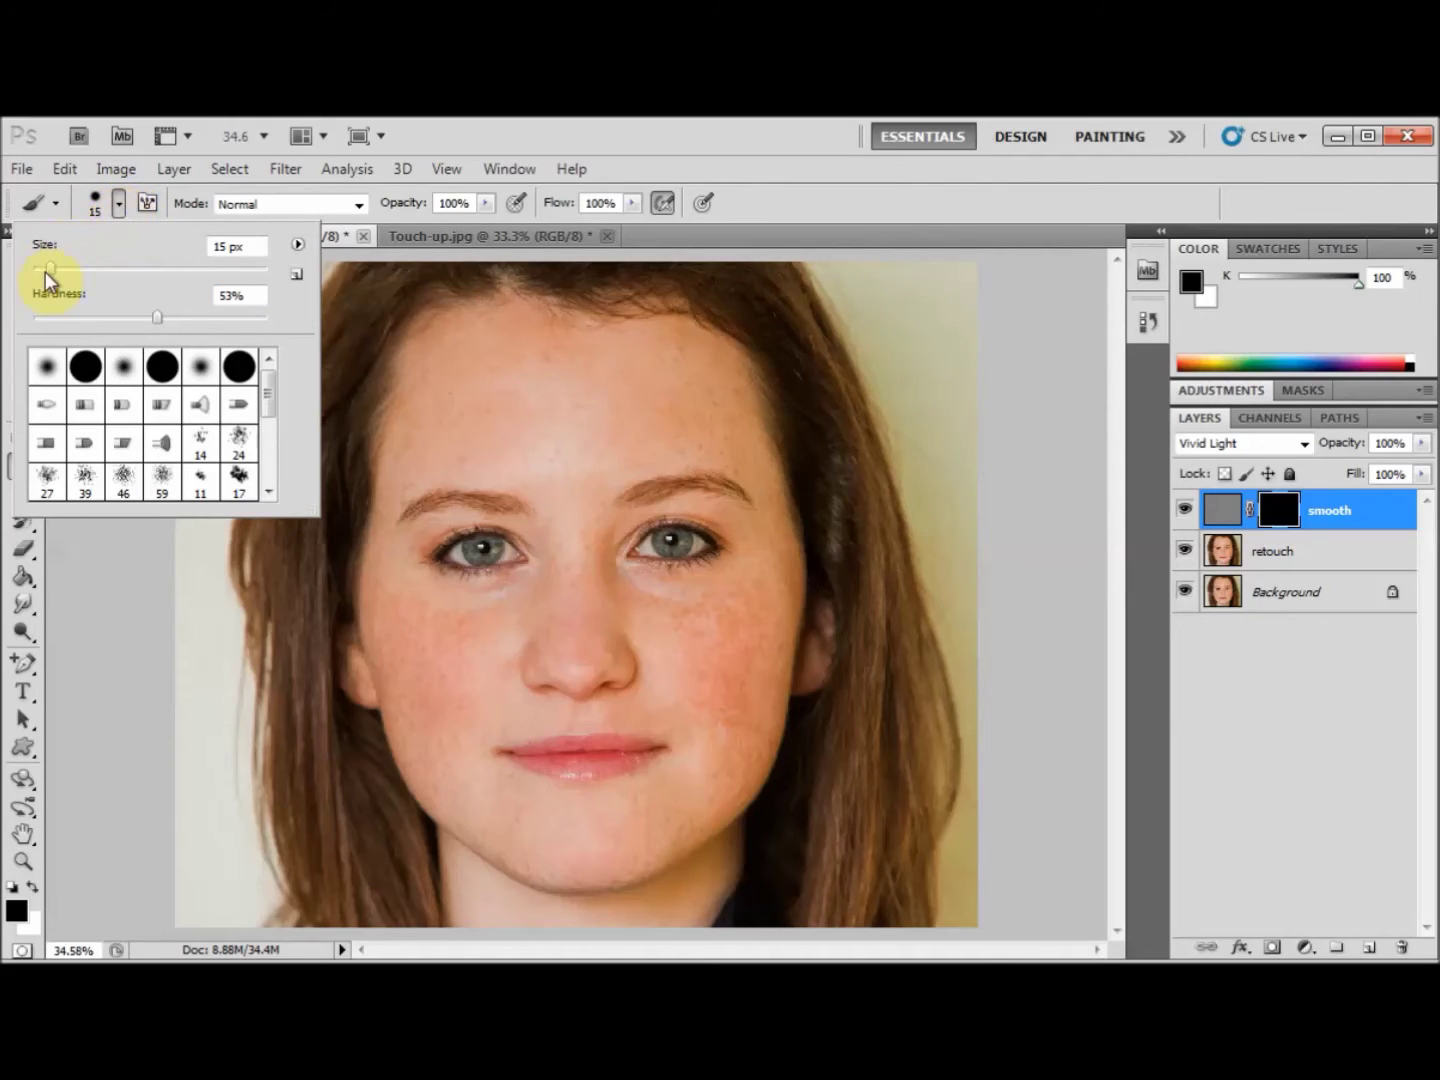
pyautogui.moveTo(49, 269); pyautogui.dragTo(215, 261)
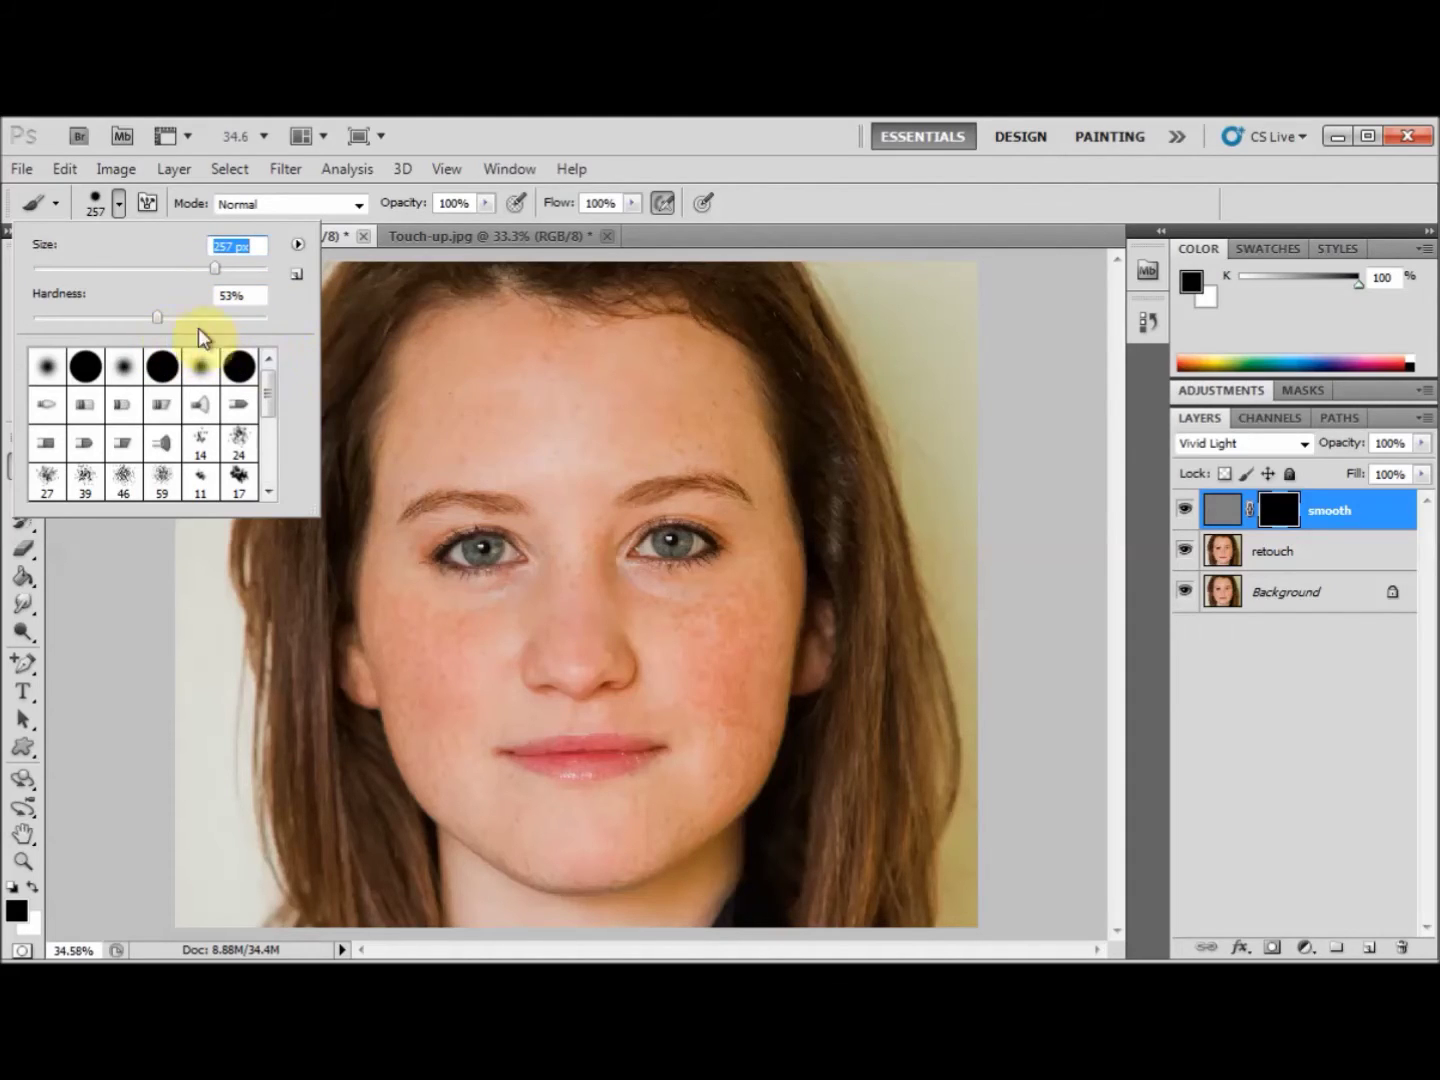
pyautogui.click(157, 318)
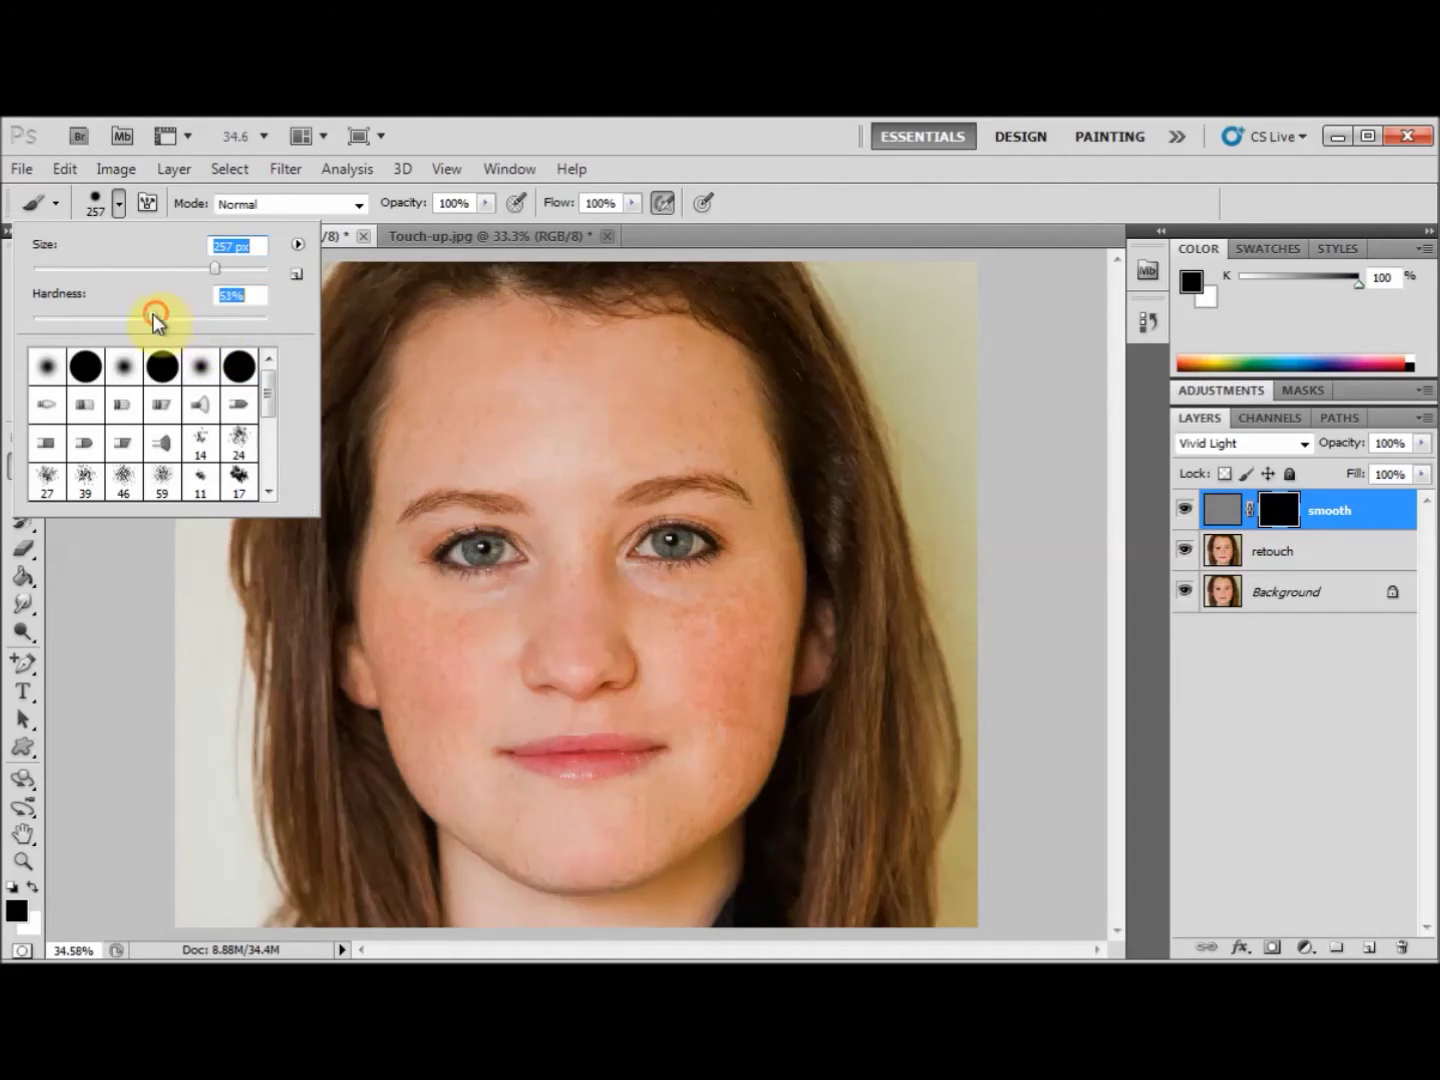
pyautogui.moveTo(107, 316); pyautogui.dragTo(95, 318)
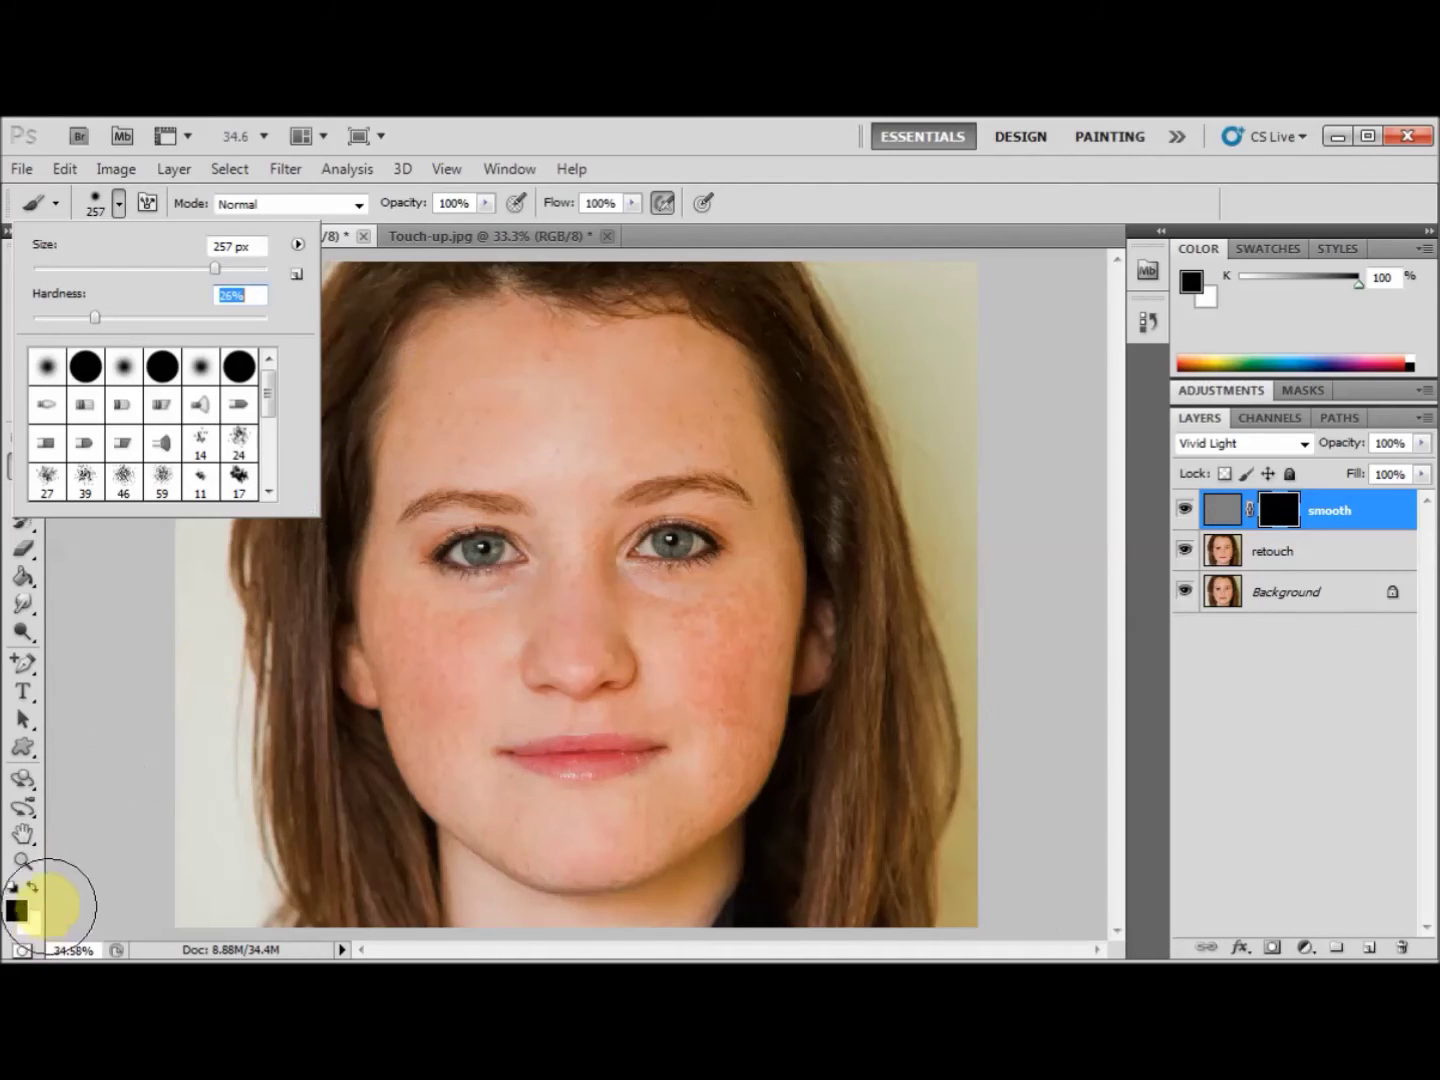
pyautogui.click(30, 885)
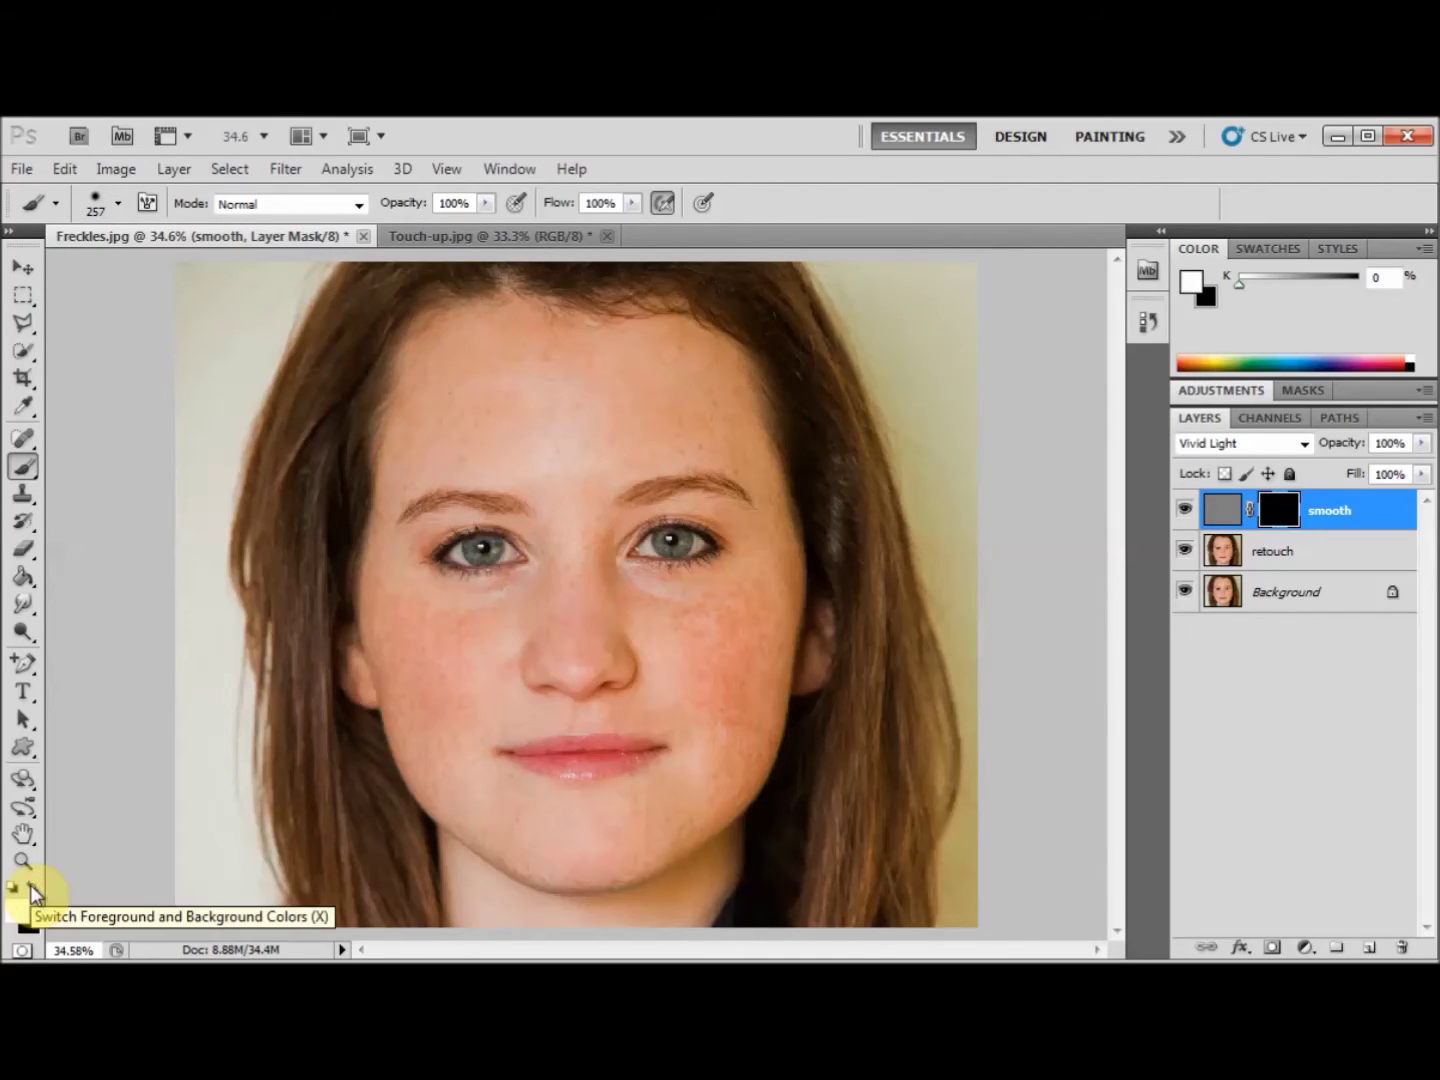
# Try a red foreground, then restore default colours with white in front and start painting the left cheek.
pyautogui.click(32, 885)
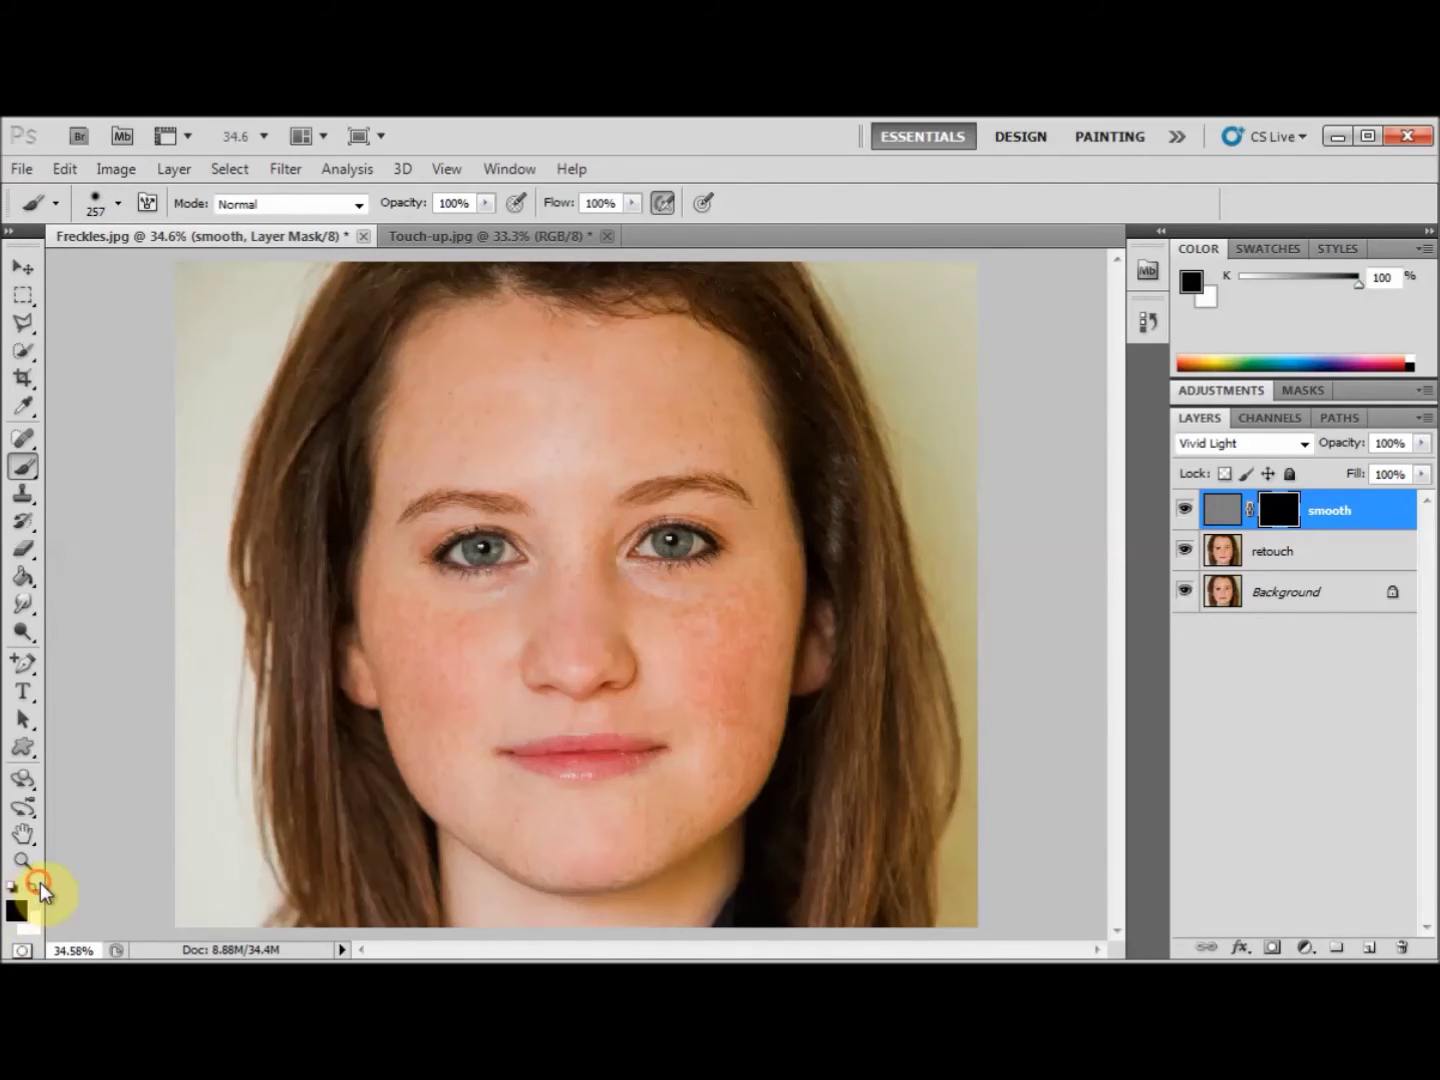
pyautogui.click(32, 885)
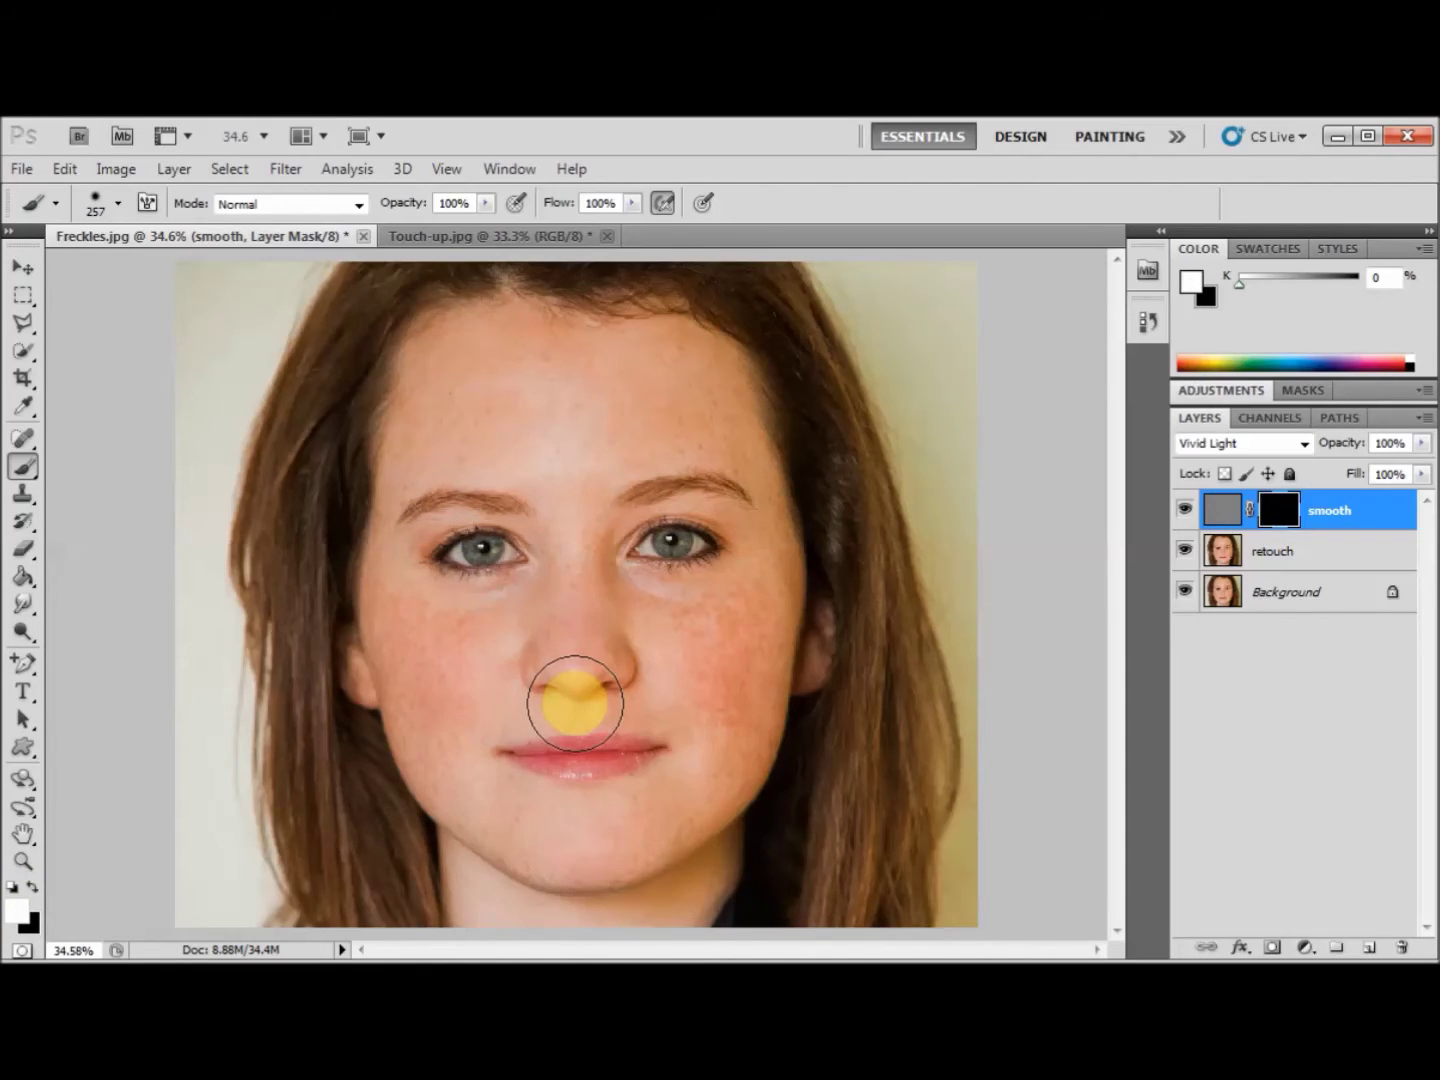
pyautogui.click(26, 914)
pyautogui.click(504, 529)
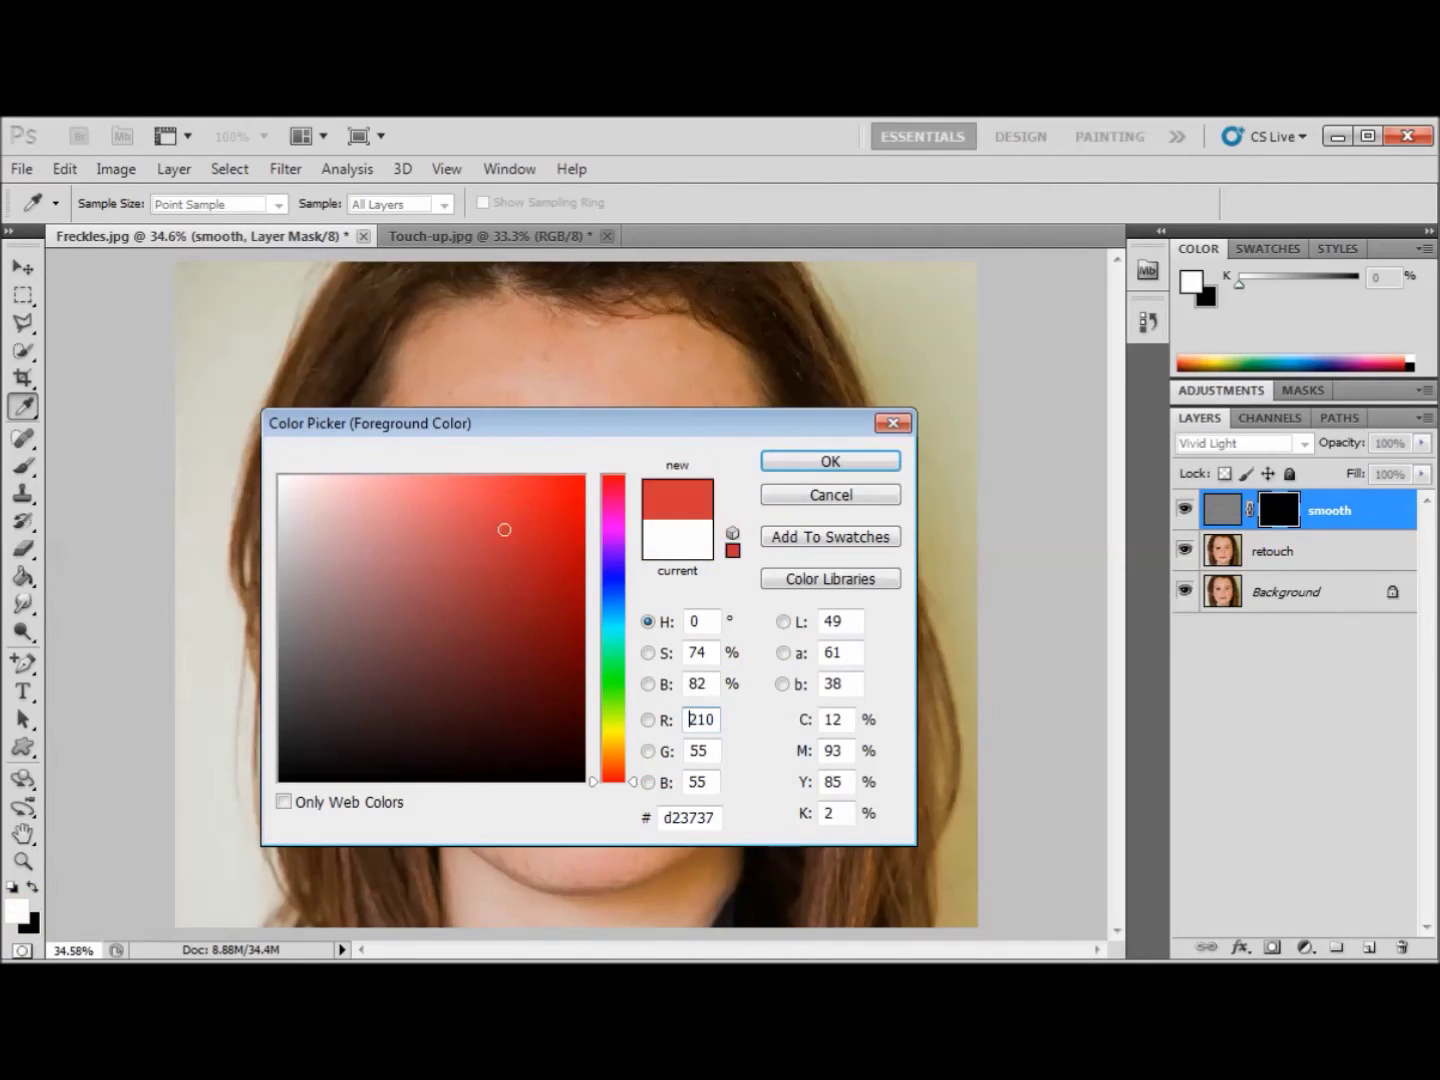
pyautogui.click(847, 464)
pyautogui.click(9, 887)
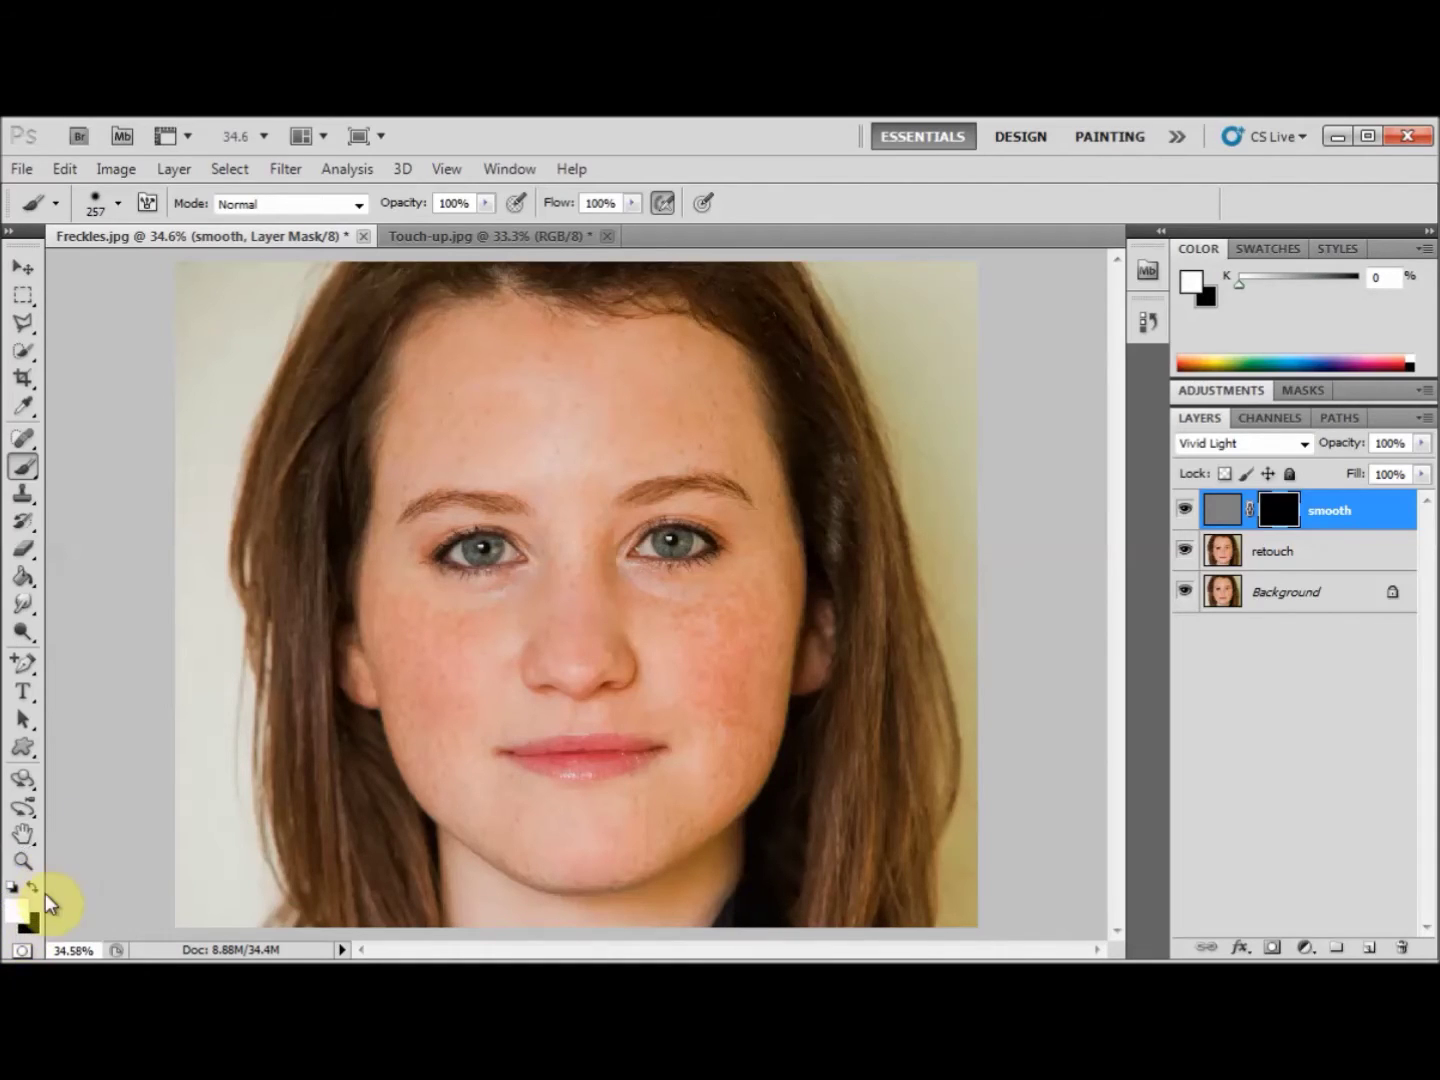
pyautogui.moveTo(419, 571); pyautogui.dragTo(428, 685)
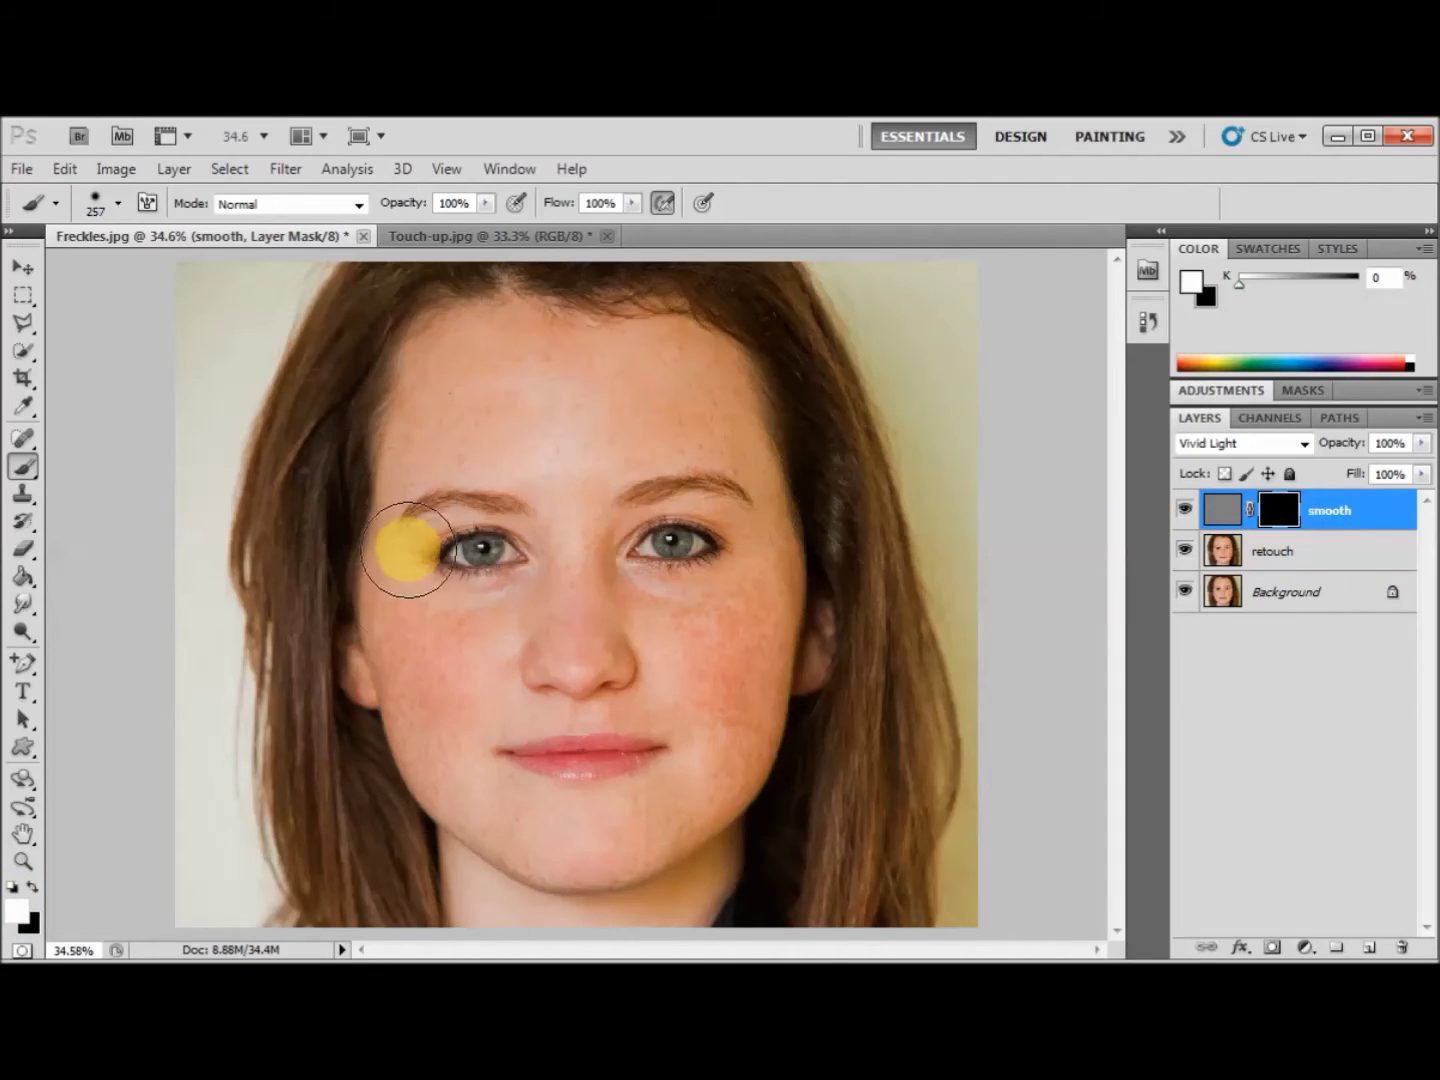
# Paint white on the smooth layer's mask across the forehead, cheeks and jaw.
pyautogui.moveTo(399, 633)
pyautogui.mouseDown()
pyautogui.moveTo(418, 446)
pyautogui.moveTo(437, 374)
pyautogui.moveTo(476, 350)
pyautogui.moveTo(634, 342)
pyautogui.moveTo(718, 402)
pyautogui.moveTo(742, 507)
pyautogui.moveTo(752, 673)
pyautogui.moveTo(699, 800)
pyautogui.moveTo(616, 848)
pyautogui.moveTo(561, 847)
pyautogui.moveTo(466, 785)
pyautogui.moveTo(394, 605)
pyautogui.moveTo(568, 801)
pyautogui.moveTo(615, 591)
pyautogui.moveTo(514, 655)
pyautogui.moveTo(627, 550)
pyautogui.moveTo(530, 602)
pyautogui.moveTo(667, 499)
pyautogui.moveTo(527, 438)
pyautogui.moveTo(490, 503)
pyautogui.moveTo(487, 669)
pyautogui.moveTo(519, 747)
pyautogui.moveTo(659, 663)
pyautogui.moveTo(689, 518)
pyautogui.moveTo(654, 410)
pyautogui.moveTo(569, 403)
pyautogui.moveTo(552, 438)
pyautogui.moveTo(579, 443)
pyautogui.moveTo(475, 400)
pyautogui.moveTo(594, 368)
pyautogui.moveTo(655, 384)
pyautogui.moveTo(722, 466)
pyautogui.moveTo(743, 587)
pyautogui.moveTo(714, 669)
pyautogui.moveTo(659, 743)
pyautogui.moveTo(568, 769)
pyautogui.moveTo(483, 714)
pyautogui.moveTo(427, 603)
pyautogui.moveTo(709, 581)
pyautogui.moveTo(788, 534)
pyautogui.moveTo(750, 725)
pyautogui.moveTo(781, 646)
pyautogui.moveTo(726, 645)
pyautogui.moveTo(788, 546)
pyautogui.moveTo(376, 778)
pyautogui.moveTo(23, 813)
pyautogui.moveTo(516, 606)
pyautogui.moveTo(31, 872)
pyautogui.mouseUp()
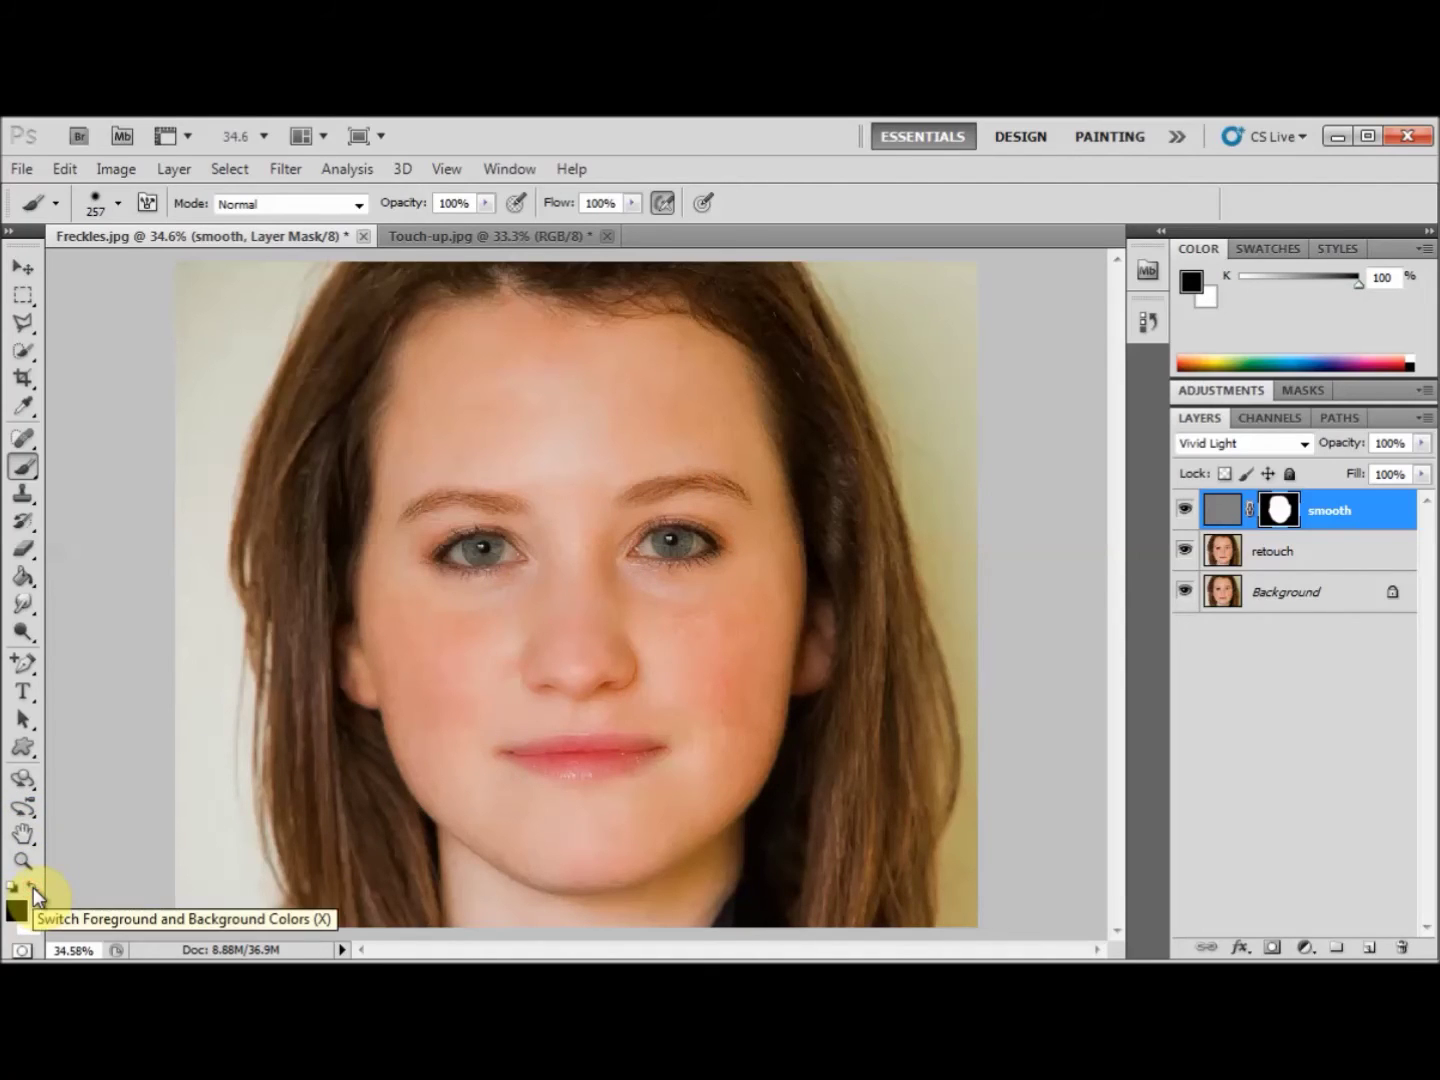
# Paint black on the mask beside the ear, along the hairline, and over the upper lip, mouth and nose.
pyautogui.click(839, 705)
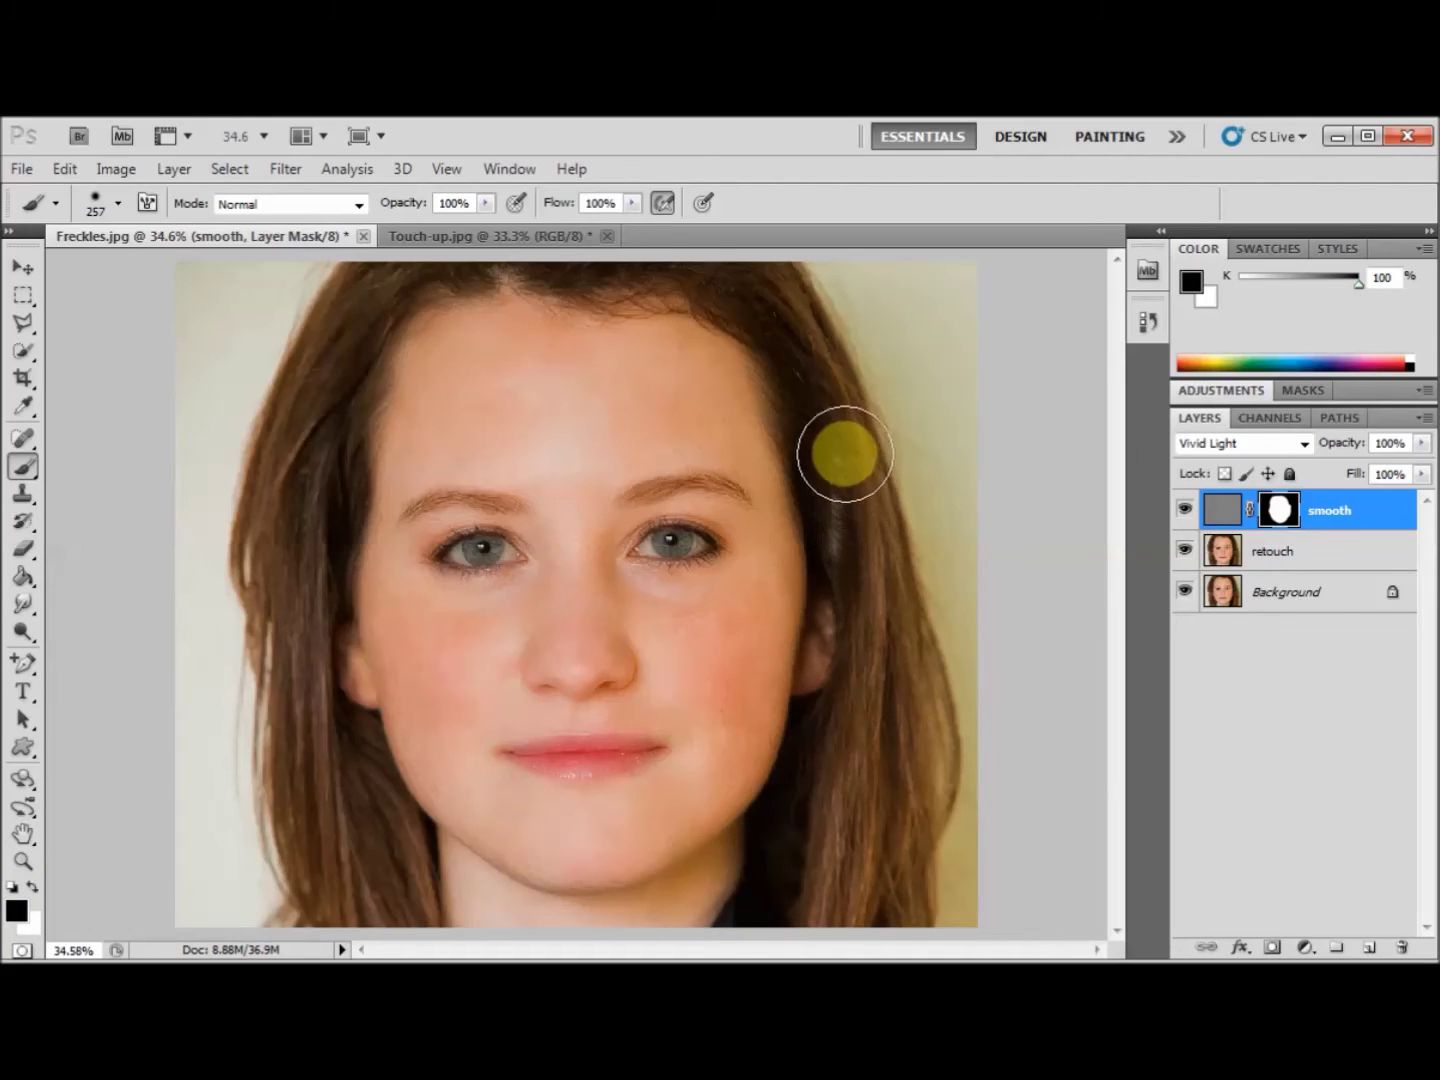
pyautogui.moveTo(812, 365)
pyautogui.mouseDown()
pyautogui.moveTo(804, 344)
pyautogui.moveTo(825, 409)
pyautogui.mouseUp()
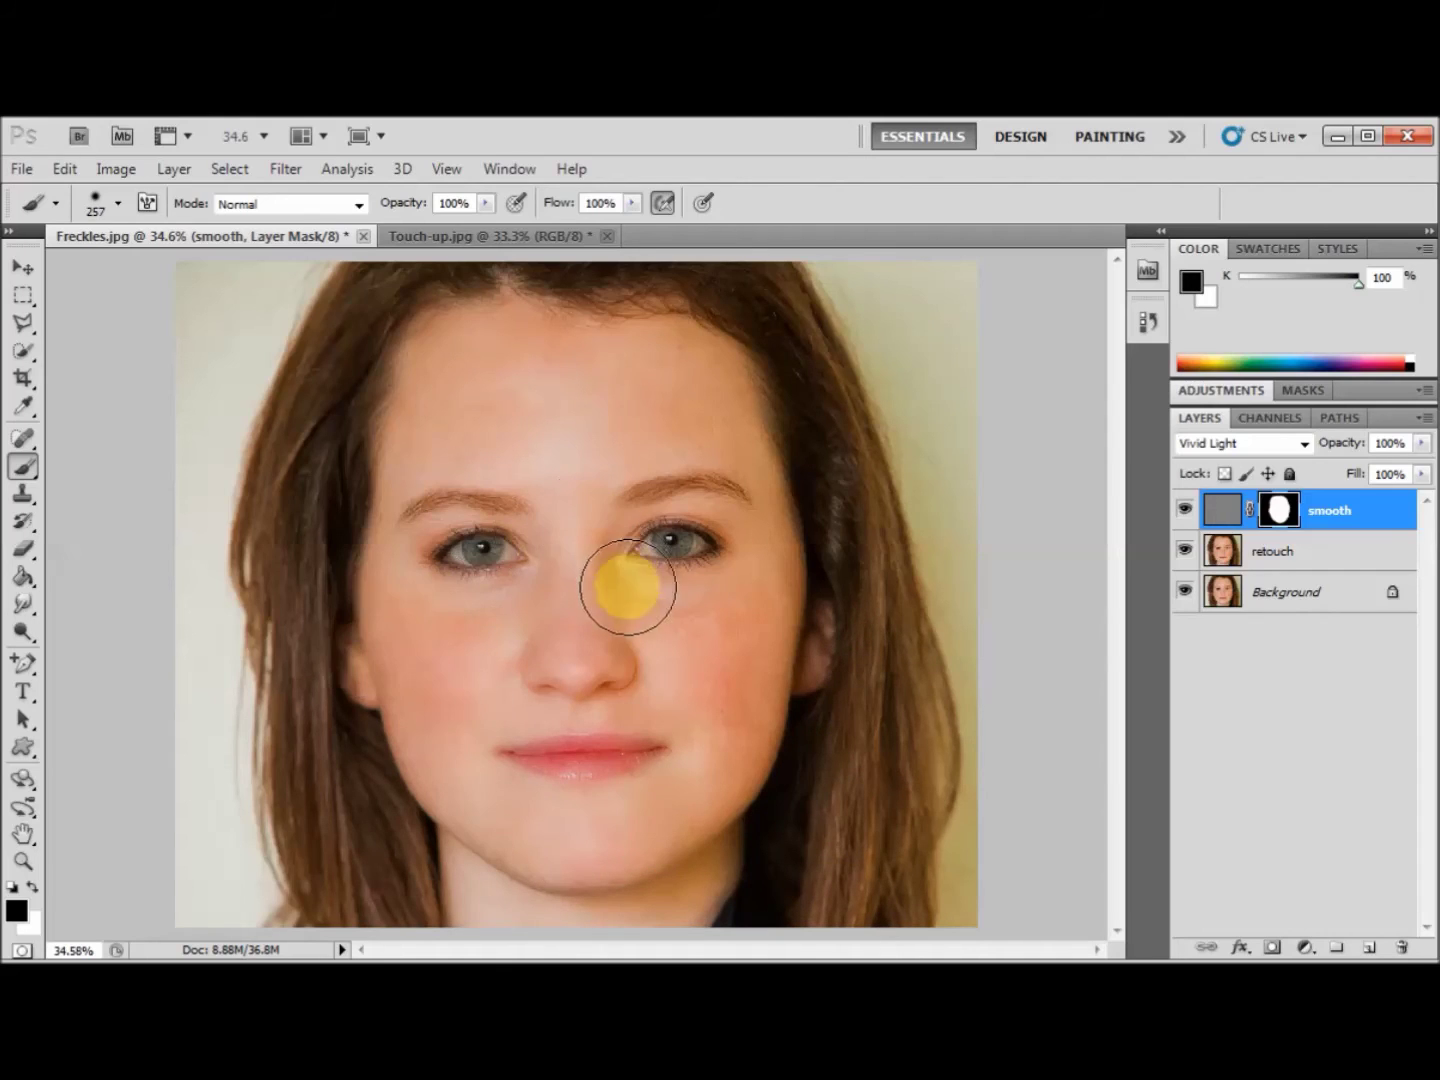
pyautogui.moveTo(650, 765)
pyautogui.mouseDown()
pyautogui.moveTo(620, 725)
pyautogui.moveTo(391, 572)
pyautogui.moveTo(635, 669)
pyautogui.moveTo(569, 505)
pyautogui.moveTo(568, 600)
pyautogui.mouseUp()
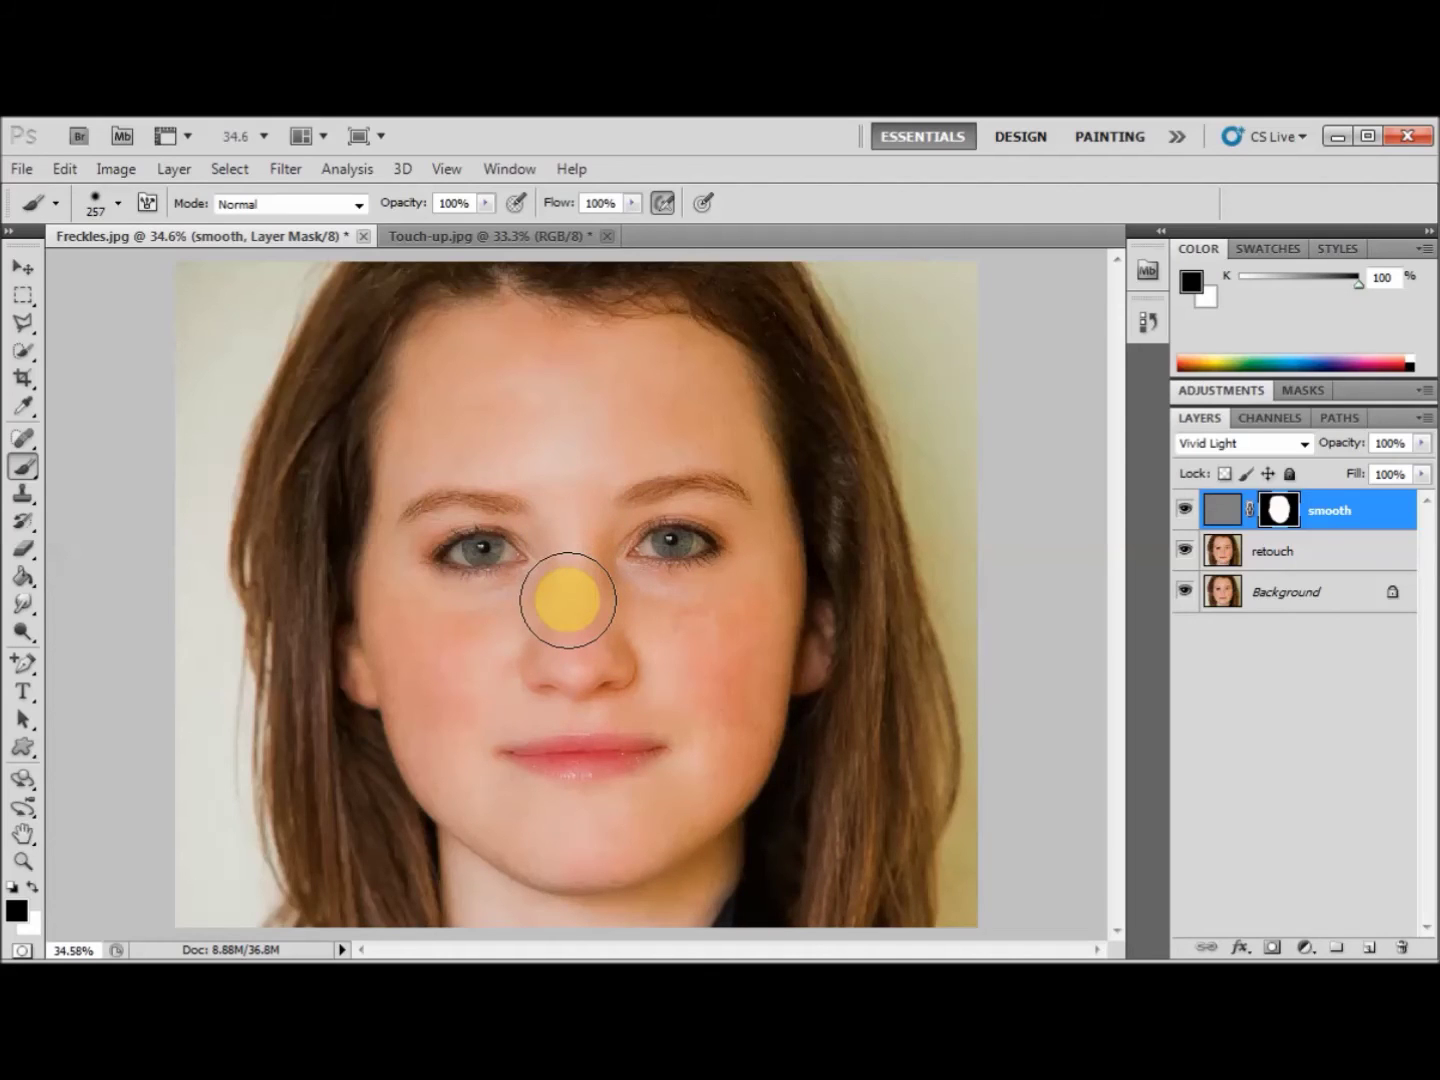
pyautogui.moveTo(569, 600)
pyautogui.mouseDown()
pyautogui.moveTo(472, 565)
pyautogui.moveTo(524, 756)
pyautogui.moveTo(583, 768)
pyautogui.moveTo(580, 645)
pyautogui.moveTo(568, 752)
pyautogui.moveTo(511, 757)
pyautogui.moveTo(630, 752)
pyautogui.mouseUp()
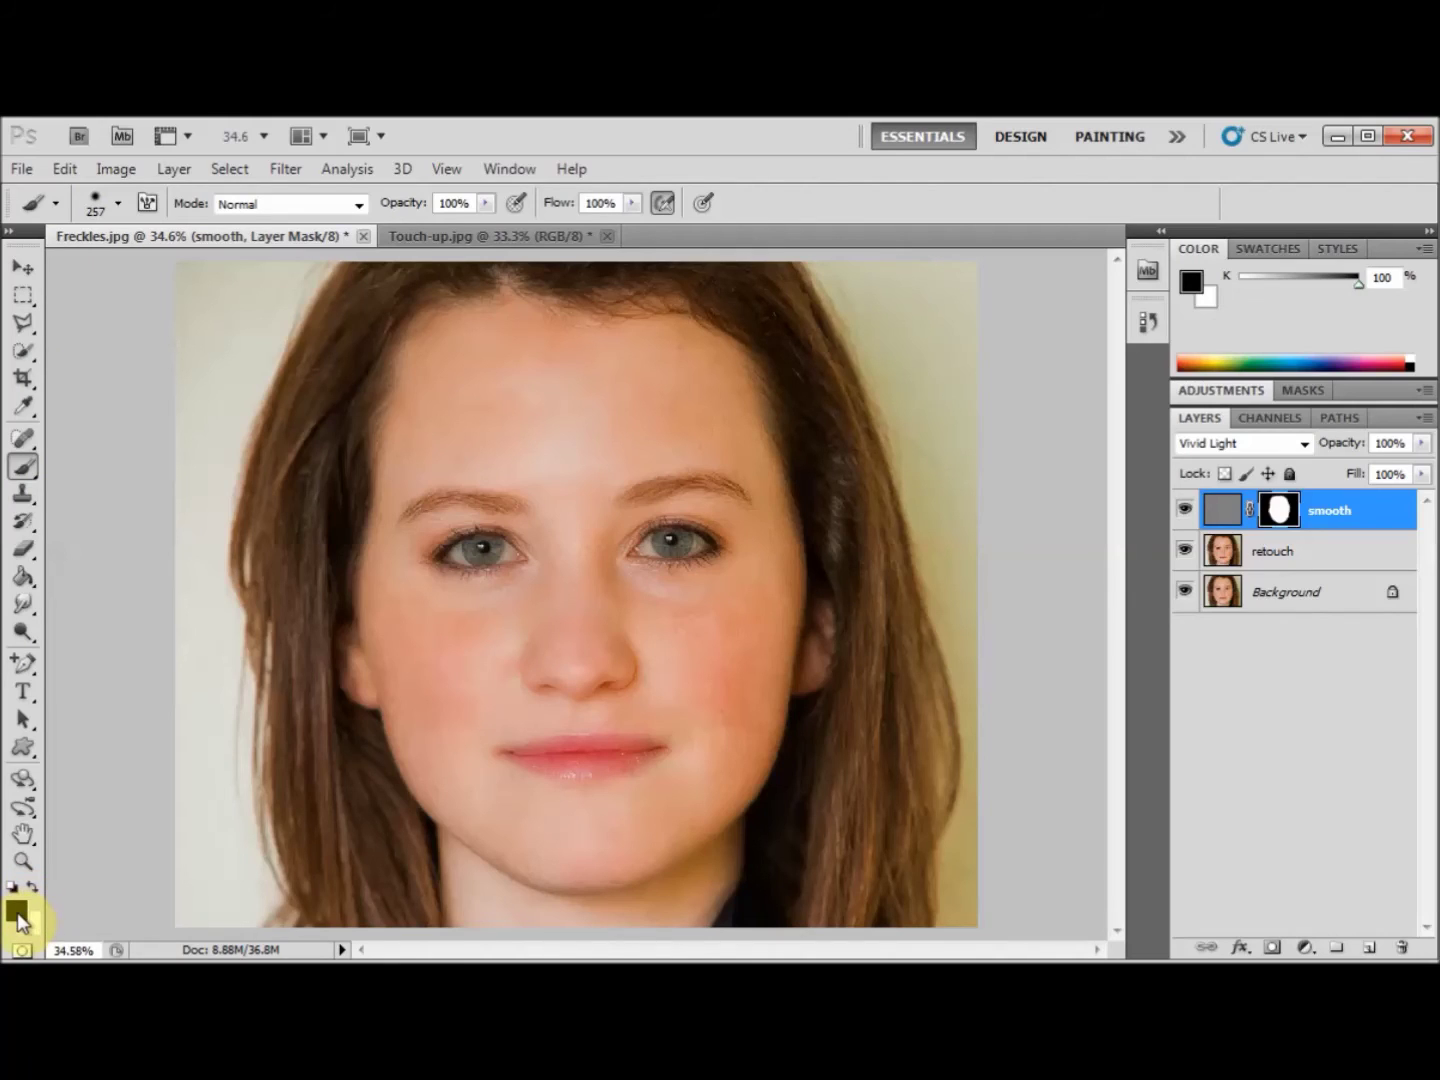
# Keep black as the painting colour and resize the brush to 99 px.
pyautogui.click(31, 887)
pyautogui.click(32, 887)
pyautogui.click(114, 203)
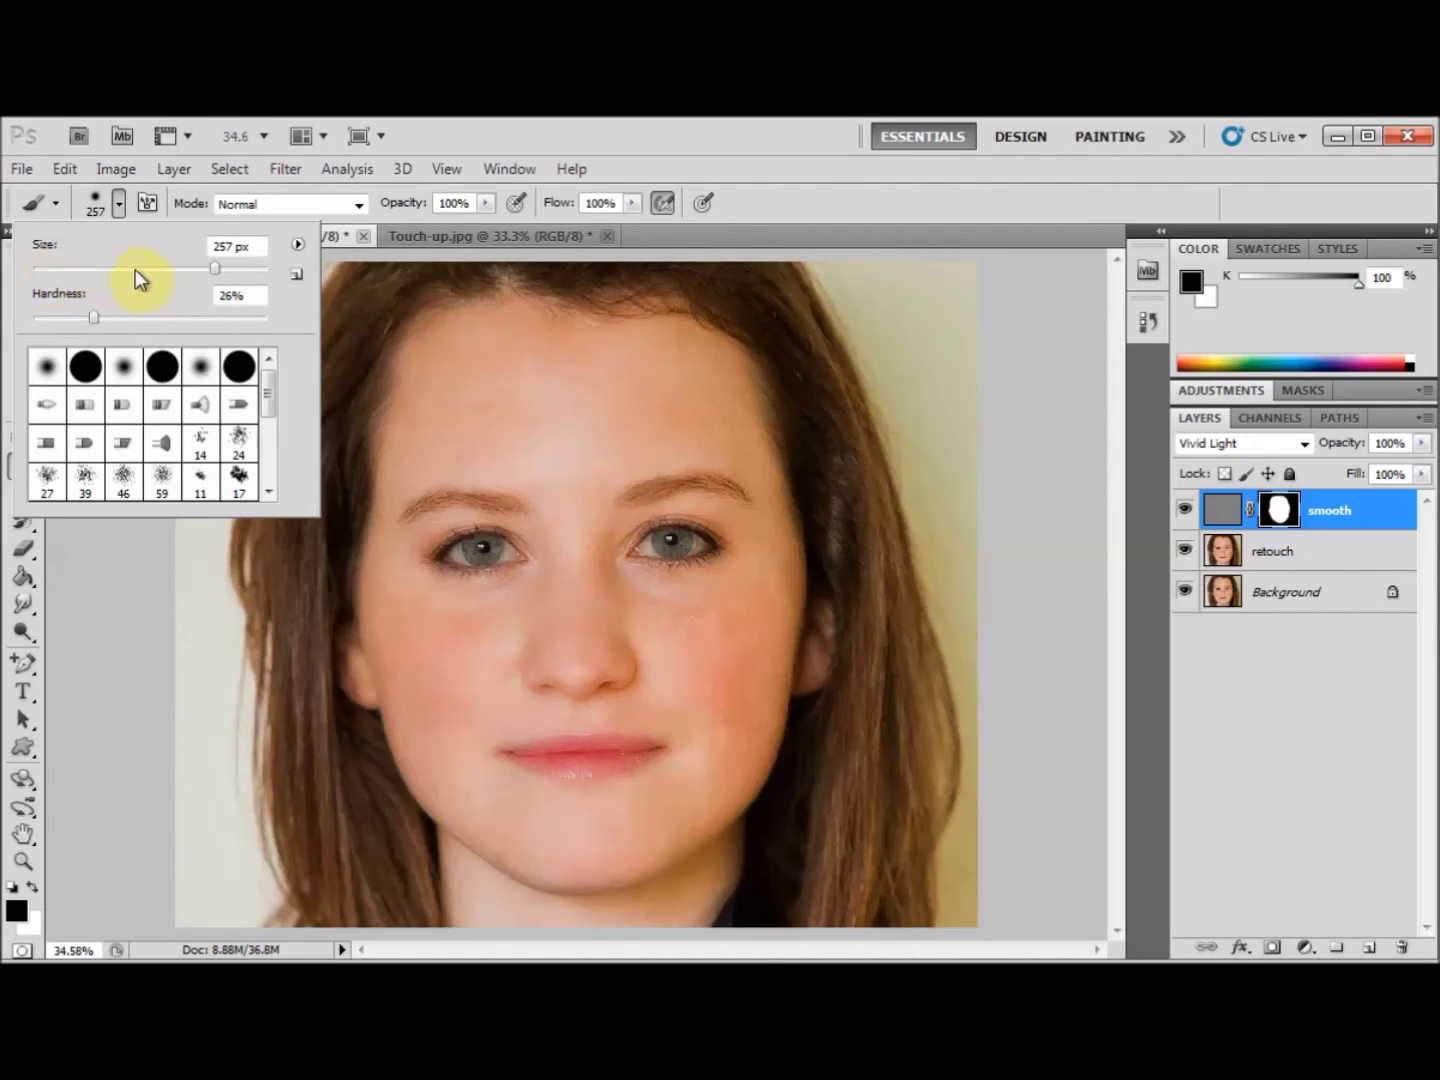
pyautogui.moveTo(96, 270); pyautogui.dragTo(97, 270)
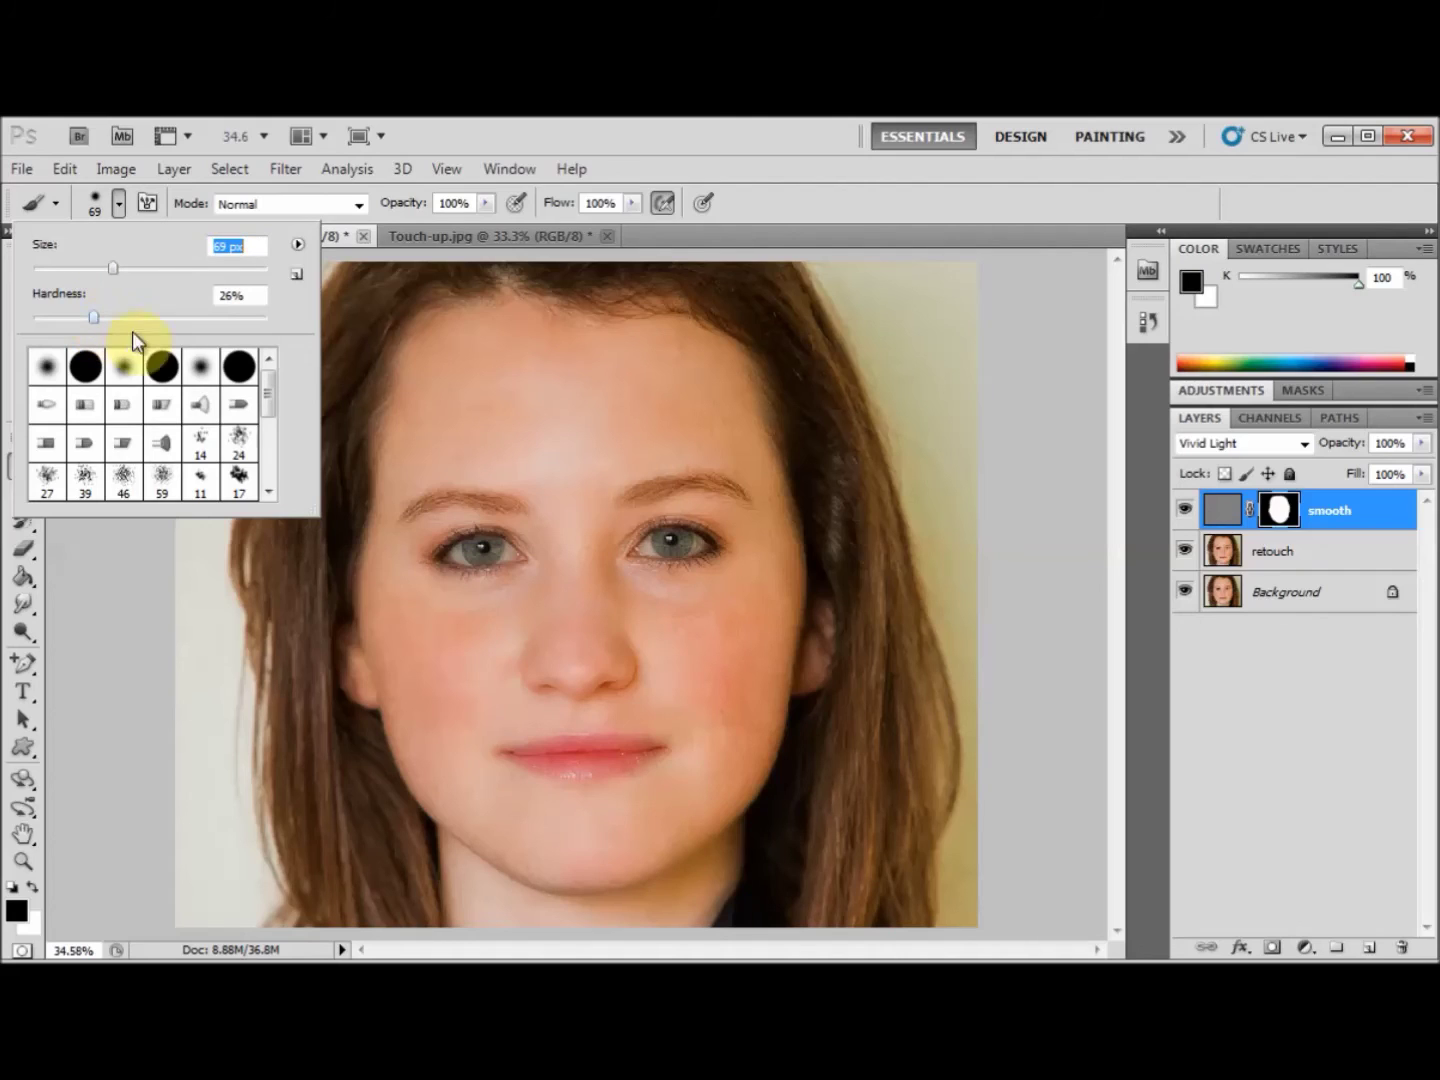
pyautogui.click(133, 268)
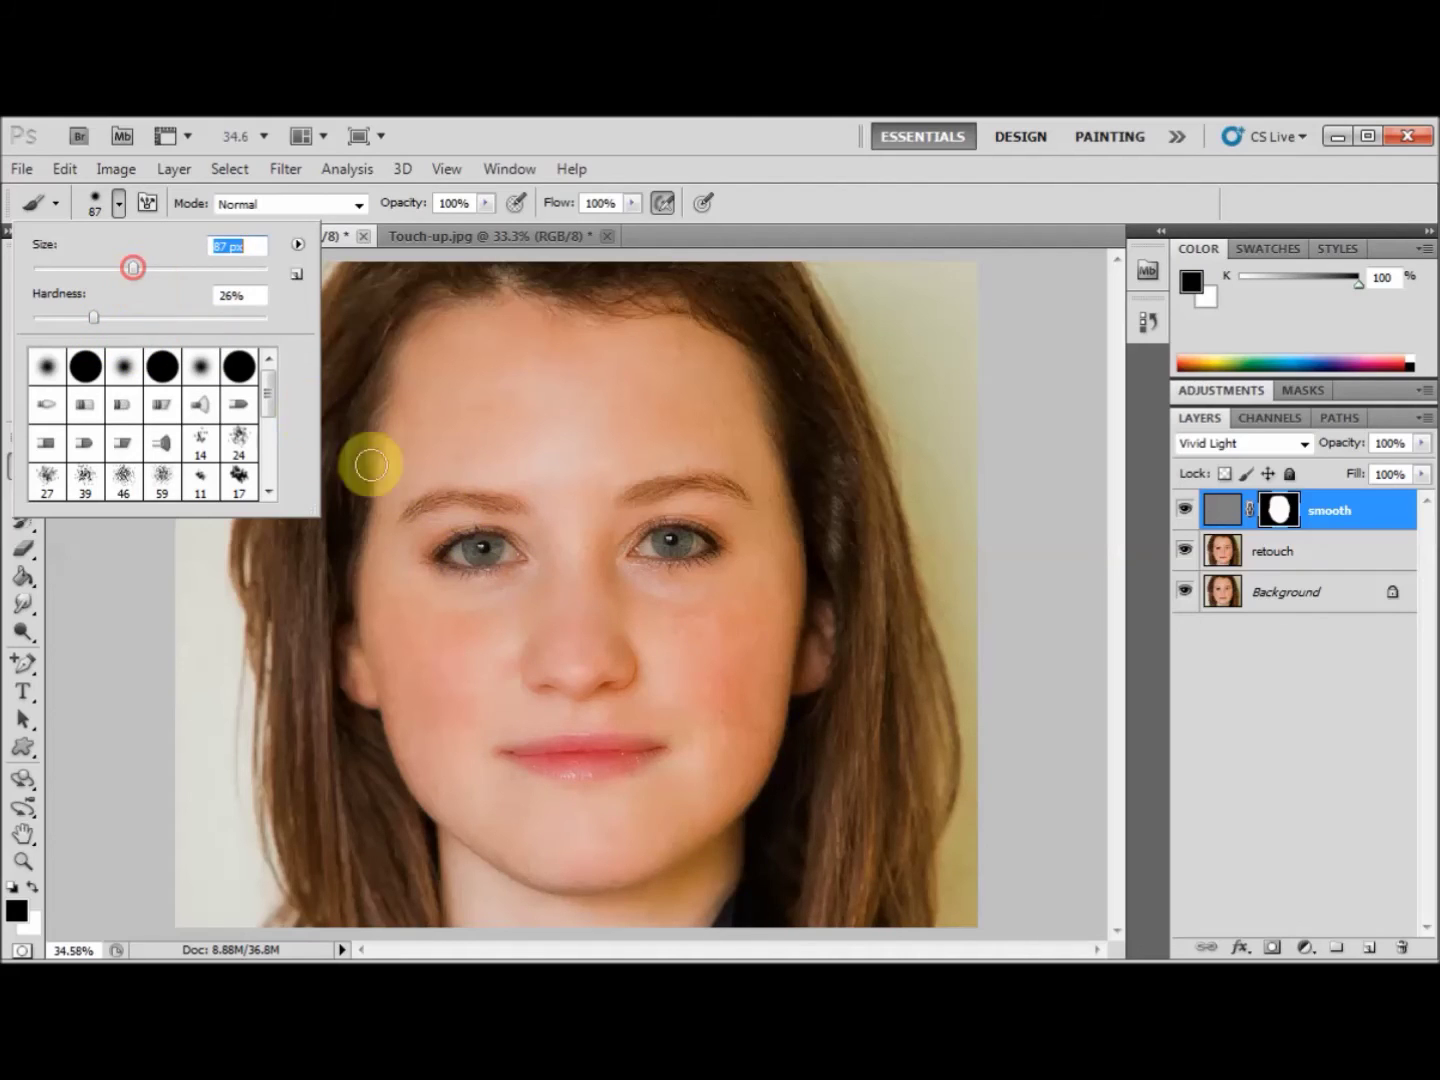
pyautogui.click(147, 268)
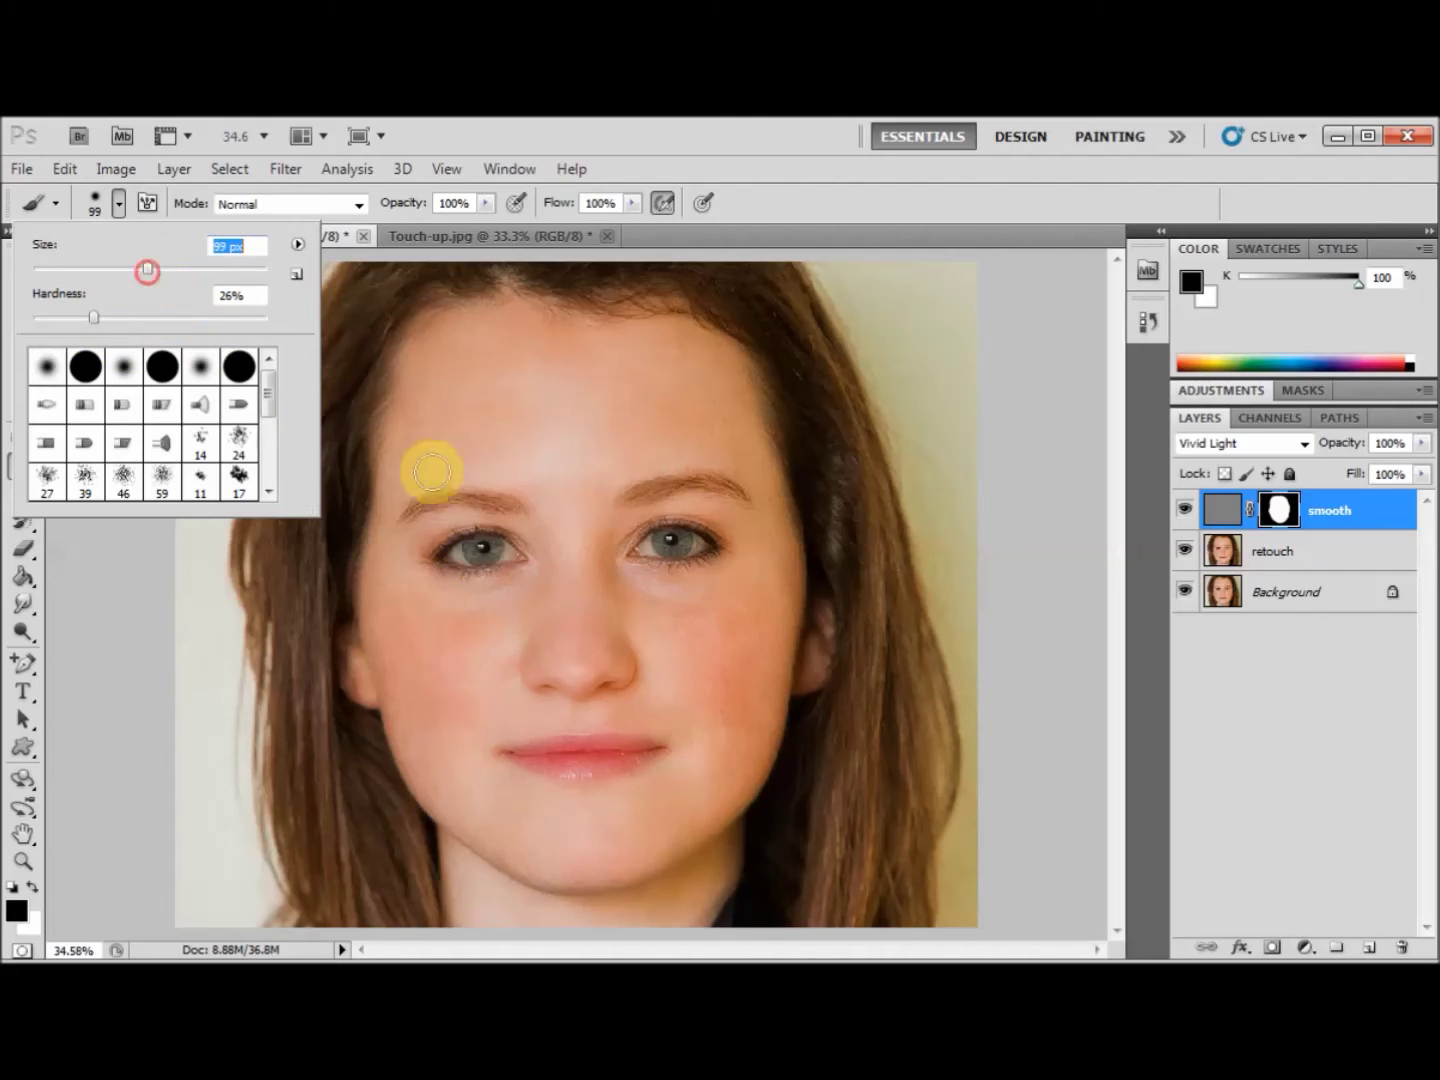
pyautogui.click(479, 548)
# Paint black over both eyes and from the cheek to beside the nose to remove the smoothing tint.
pyautogui.moveTo(480, 549)
pyautogui.mouseDown()
pyautogui.moveTo(455, 553)
pyautogui.moveTo(509, 553)
pyautogui.moveTo(466, 546)
pyautogui.moveTo(496, 549)
pyautogui.mouseUp()
pyautogui.moveTo(641, 544)
pyautogui.mouseDown()
pyautogui.moveTo(704, 545)
pyautogui.moveTo(486, 554)
pyautogui.moveTo(512, 562)
pyautogui.moveTo(490, 539)
pyautogui.moveTo(433, 559)
pyautogui.moveTo(510, 560)
pyautogui.moveTo(472, 544)
pyautogui.moveTo(617, 573)
pyautogui.moveTo(746, 560)
pyautogui.moveTo(623, 508)
pyautogui.moveTo(709, 483)
pyautogui.moveTo(741, 502)
pyautogui.moveTo(435, 501)
pyautogui.moveTo(418, 556)
pyautogui.mouseUp()
pyautogui.moveTo(454, 766)
pyautogui.mouseDown()
pyautogui.moveTo(527, 663)
pyautogui.moveTo(539, 691)
pyautogui.moveTo(612, 693)
pyautogui.moveTo(628, 679)
pyautogui.moveTo(623, 656)
pyautogui.moveTo(617, 673)
pyautogui.moveTo(533, 669)
pyautogui.moveTo(495, 745)
pyautogui.moveTo(568, 826)
pyautogui.moveTo(521, 805)
pyautogui.moveTo(599, 778)
pyautogui.moveTo(556, 751)
pyautogui.moveTo(514, 761)
pyautogui.moveTo(655, 752)
pyautogui.moveTo(548, 764)
pyautogui.moveTo(610, 748)
pyautogui.mouseUp()
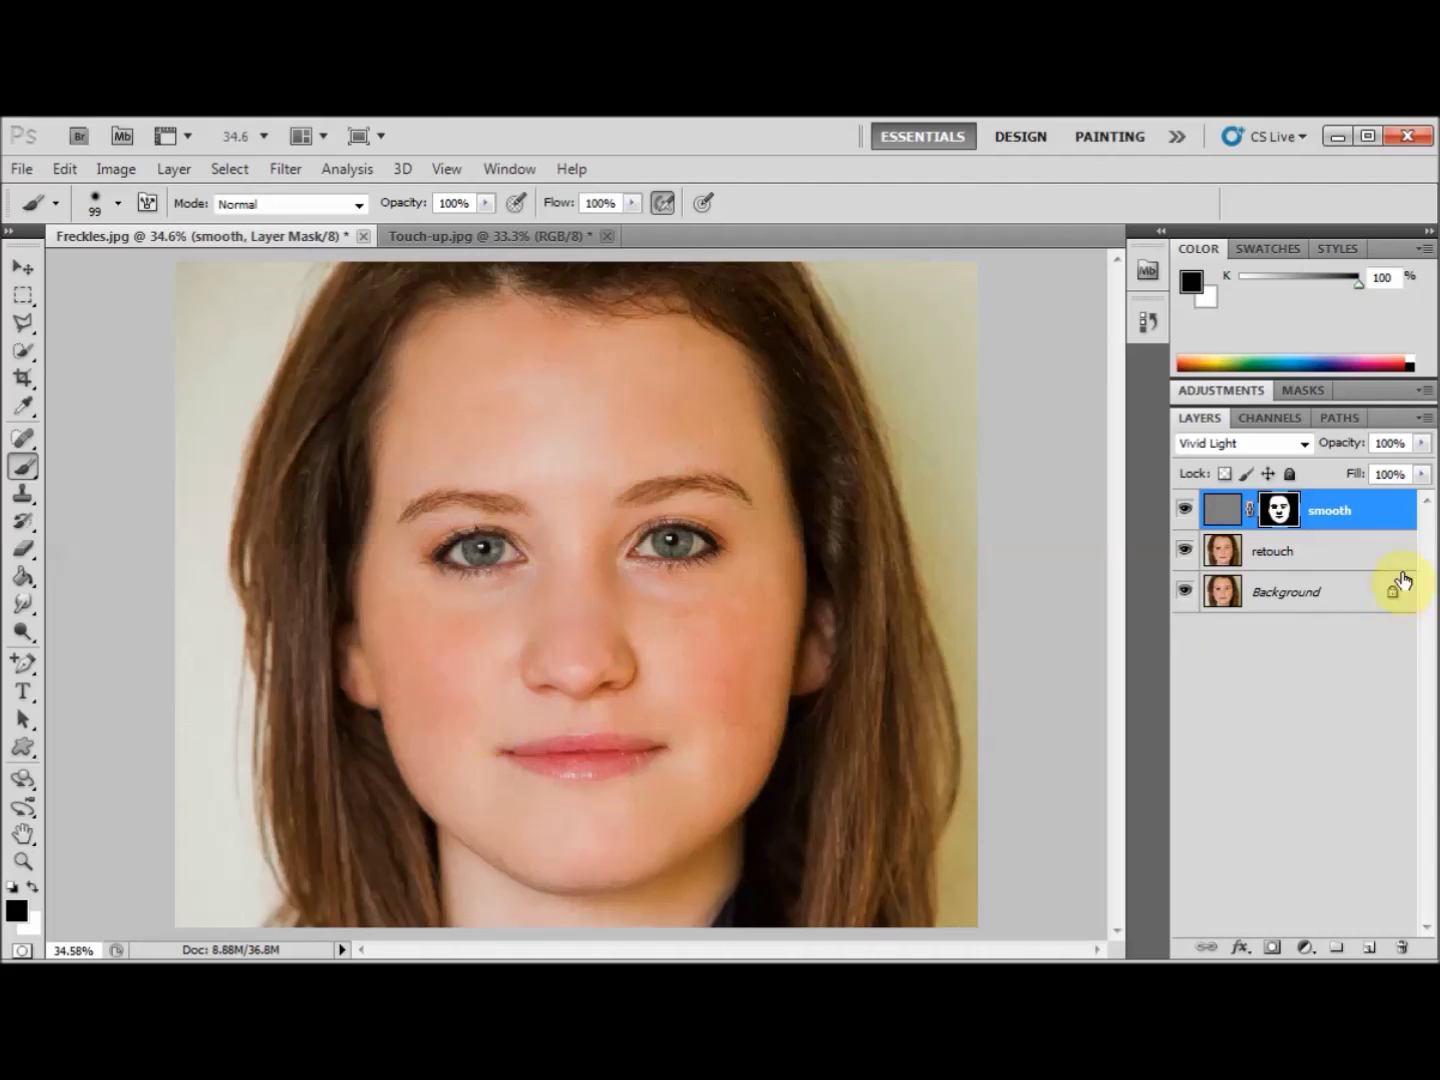
# Lower the smooth layer's opacity to 82% and swap the foreground and background colours.
pyautogui.click(1424, 444)
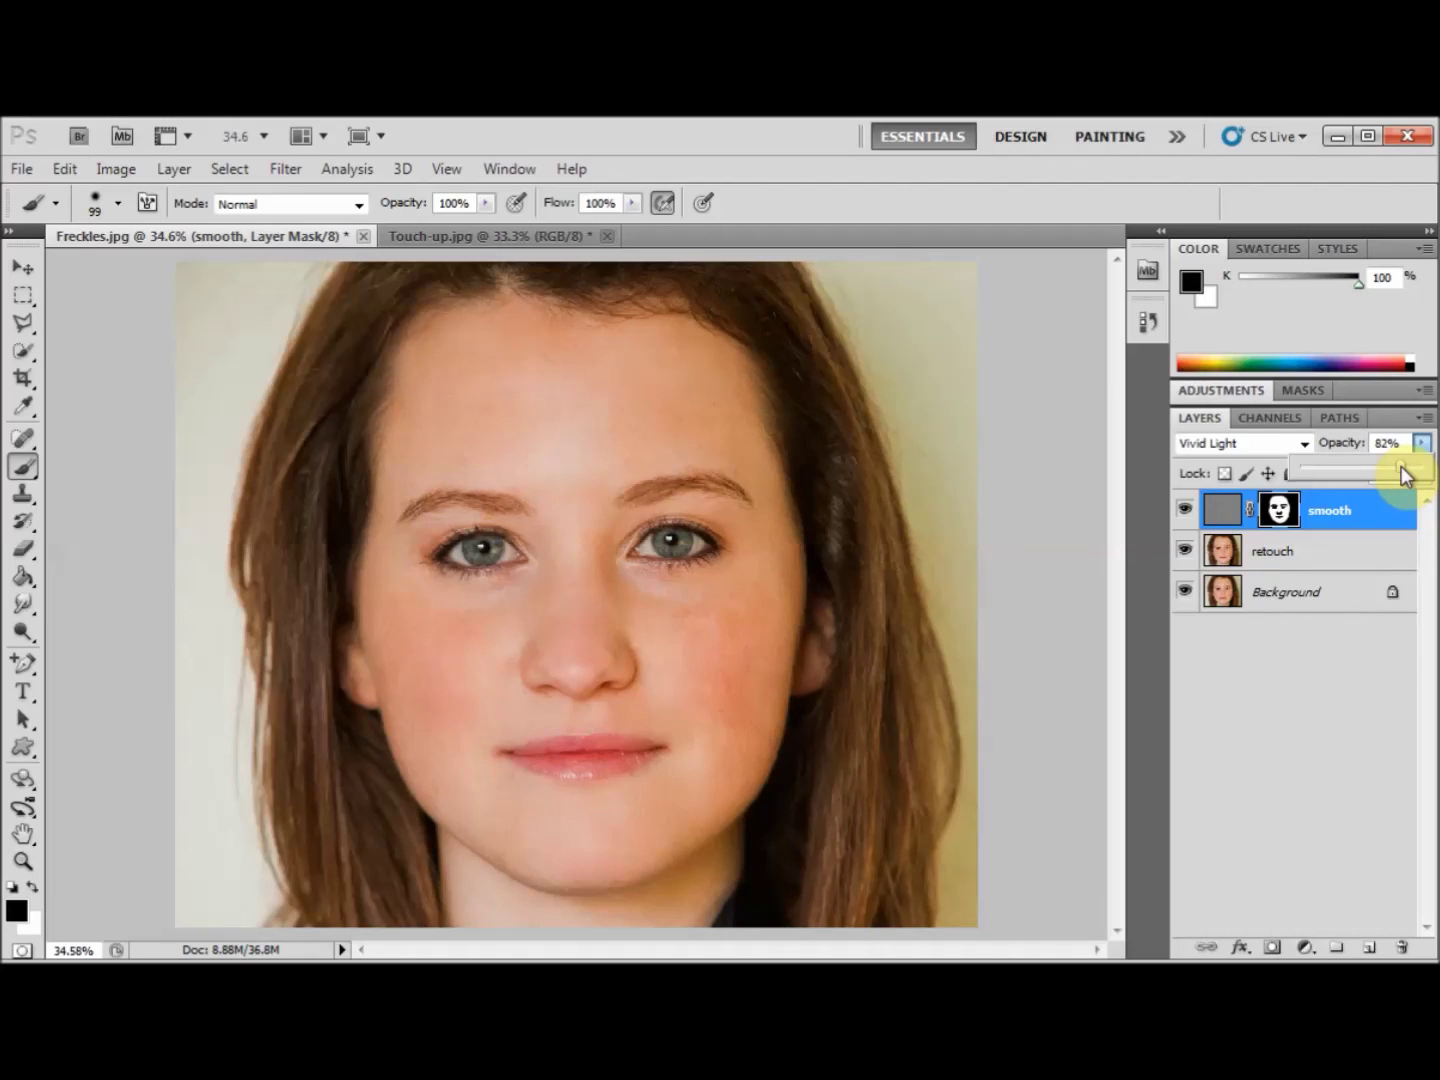
pyautogui.click(1303, 678)
pyautogui.press('x')
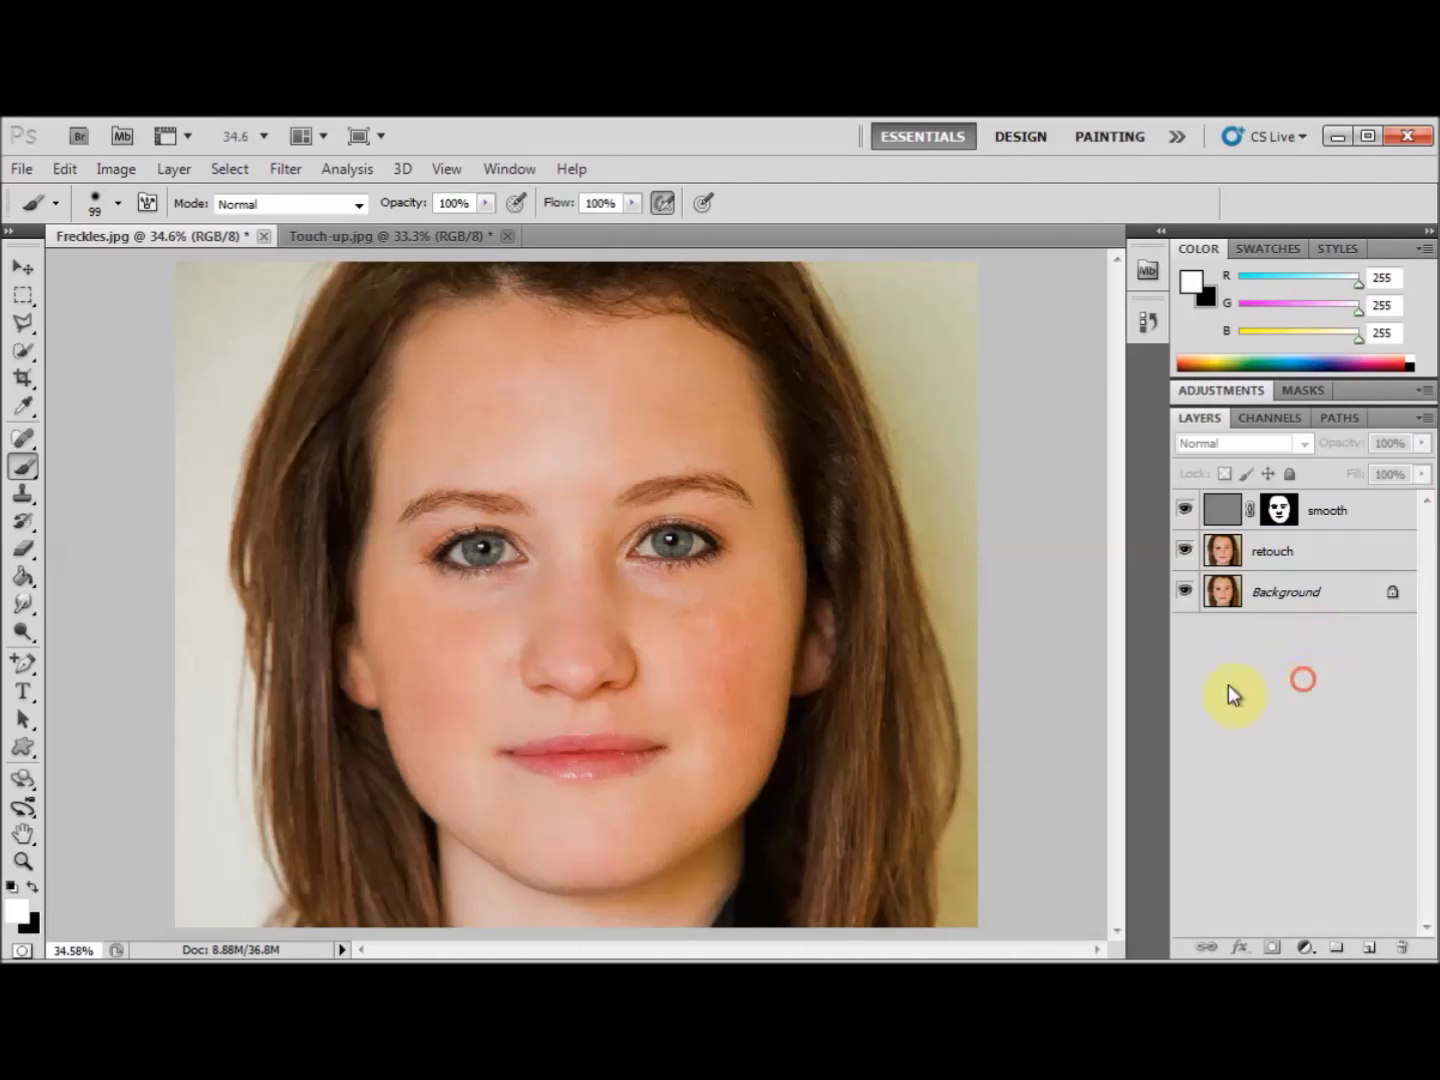
# Zoom the portrait to Actual Pixels and pan up to inspect the eyes and skin.
pyautogui.click(22, 864)
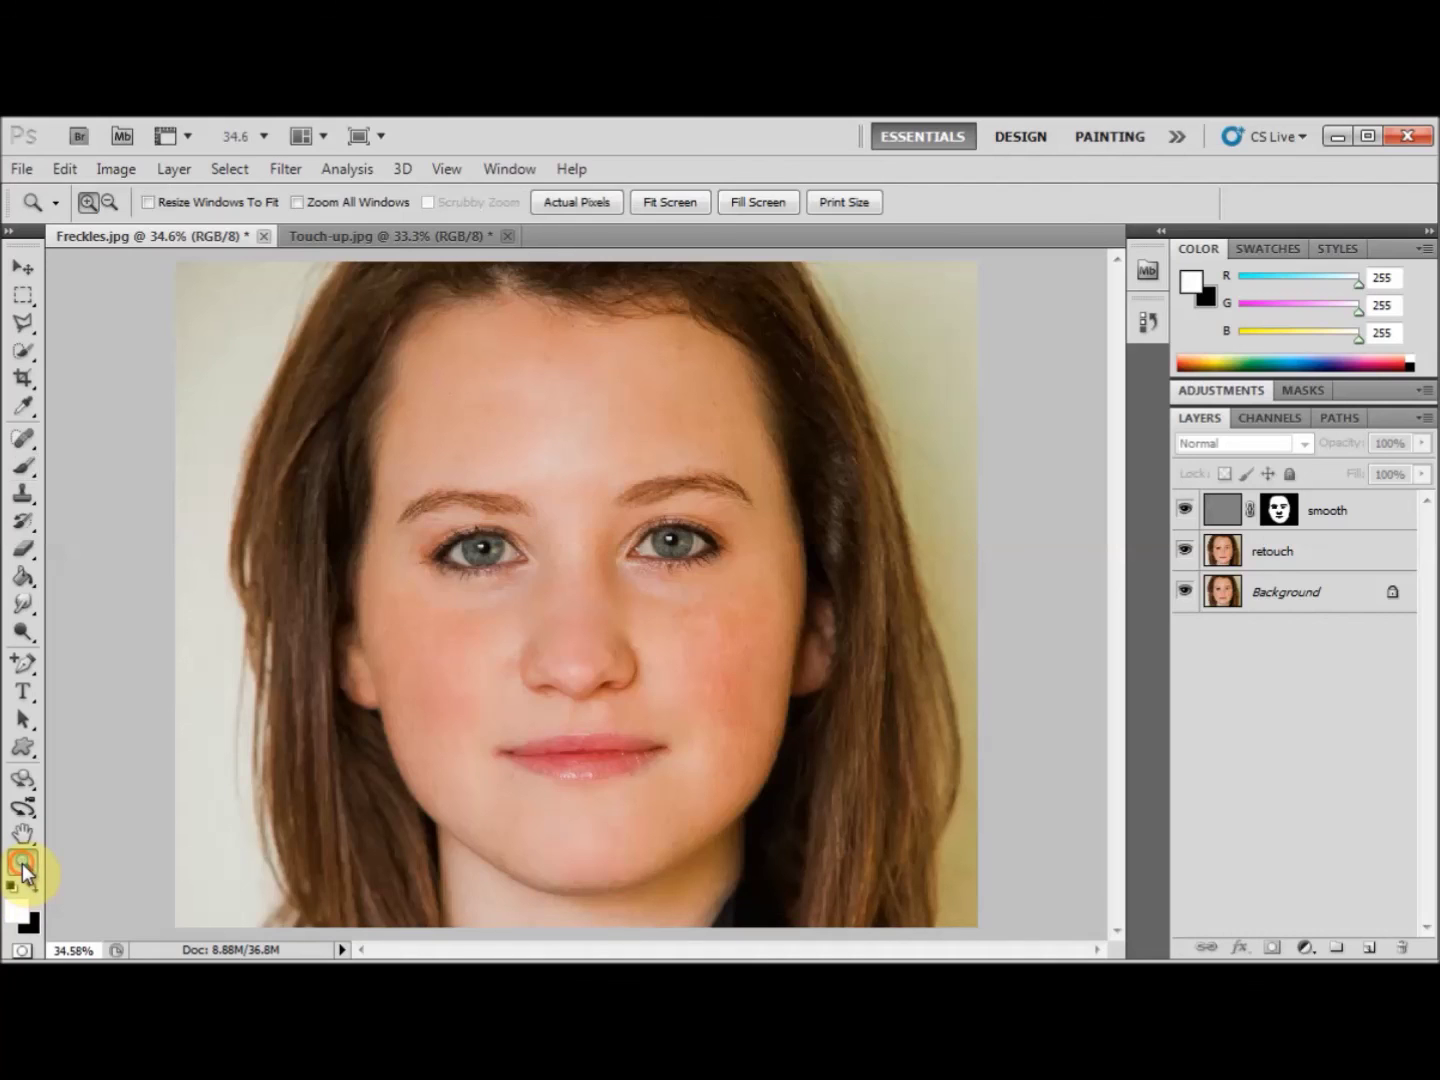
pyautogui.rightClick(500, 590)
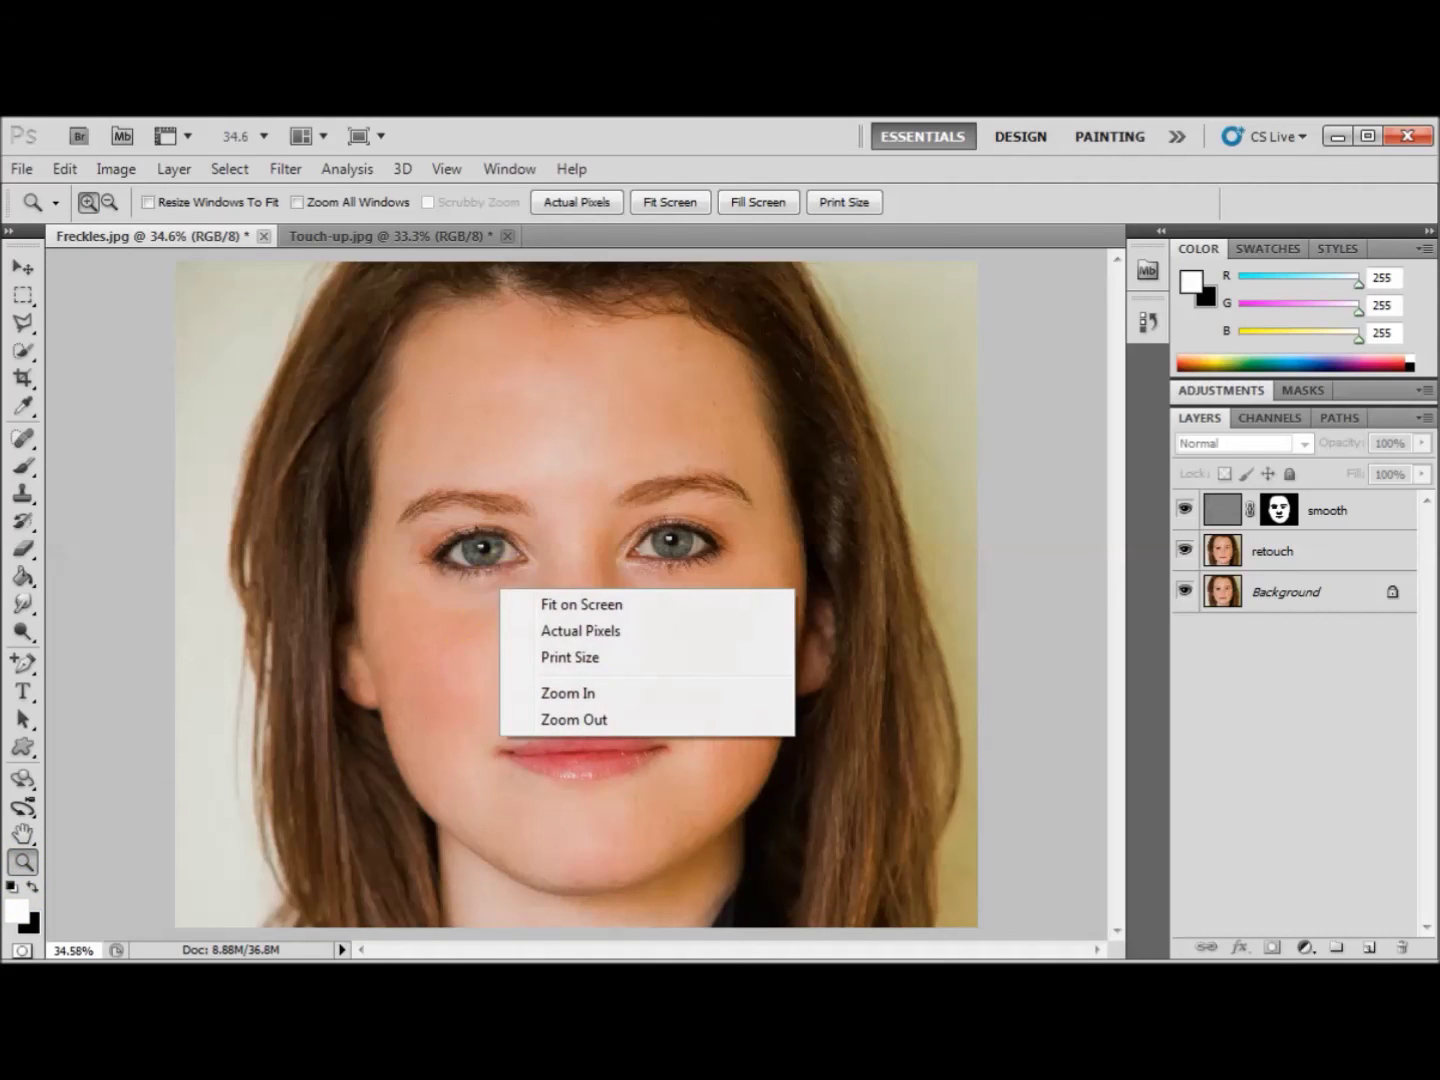
pyautogui.click(569, 632)
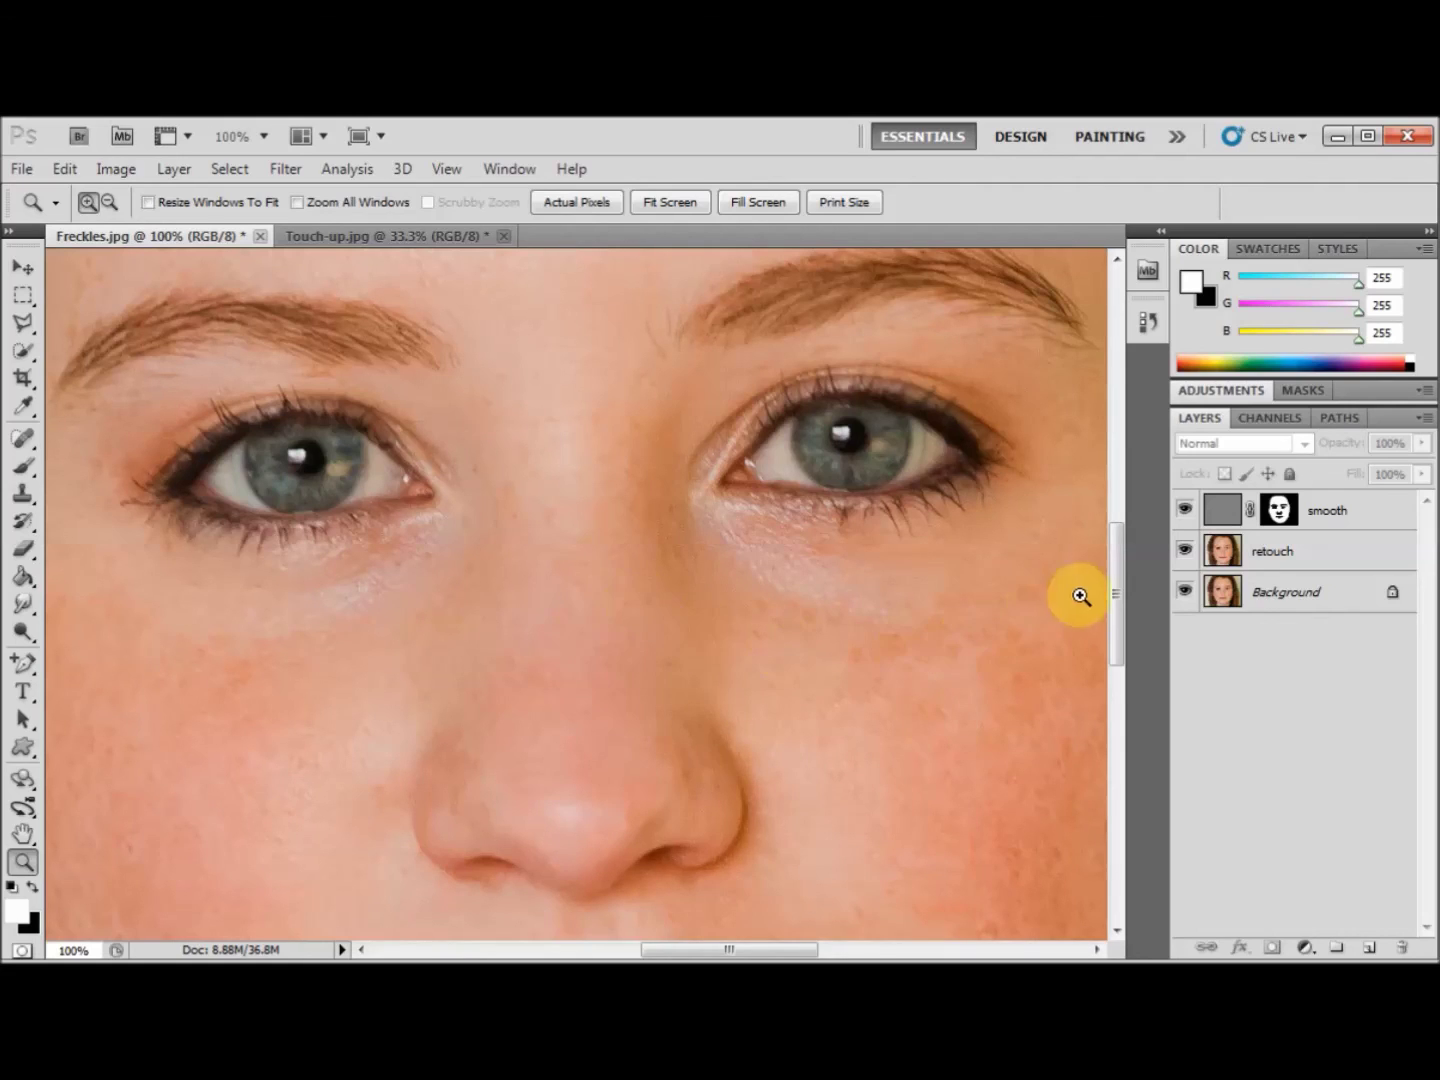
pyautogui.moveTo(1117, 628); pyautogui.dragTo(1053, 596)
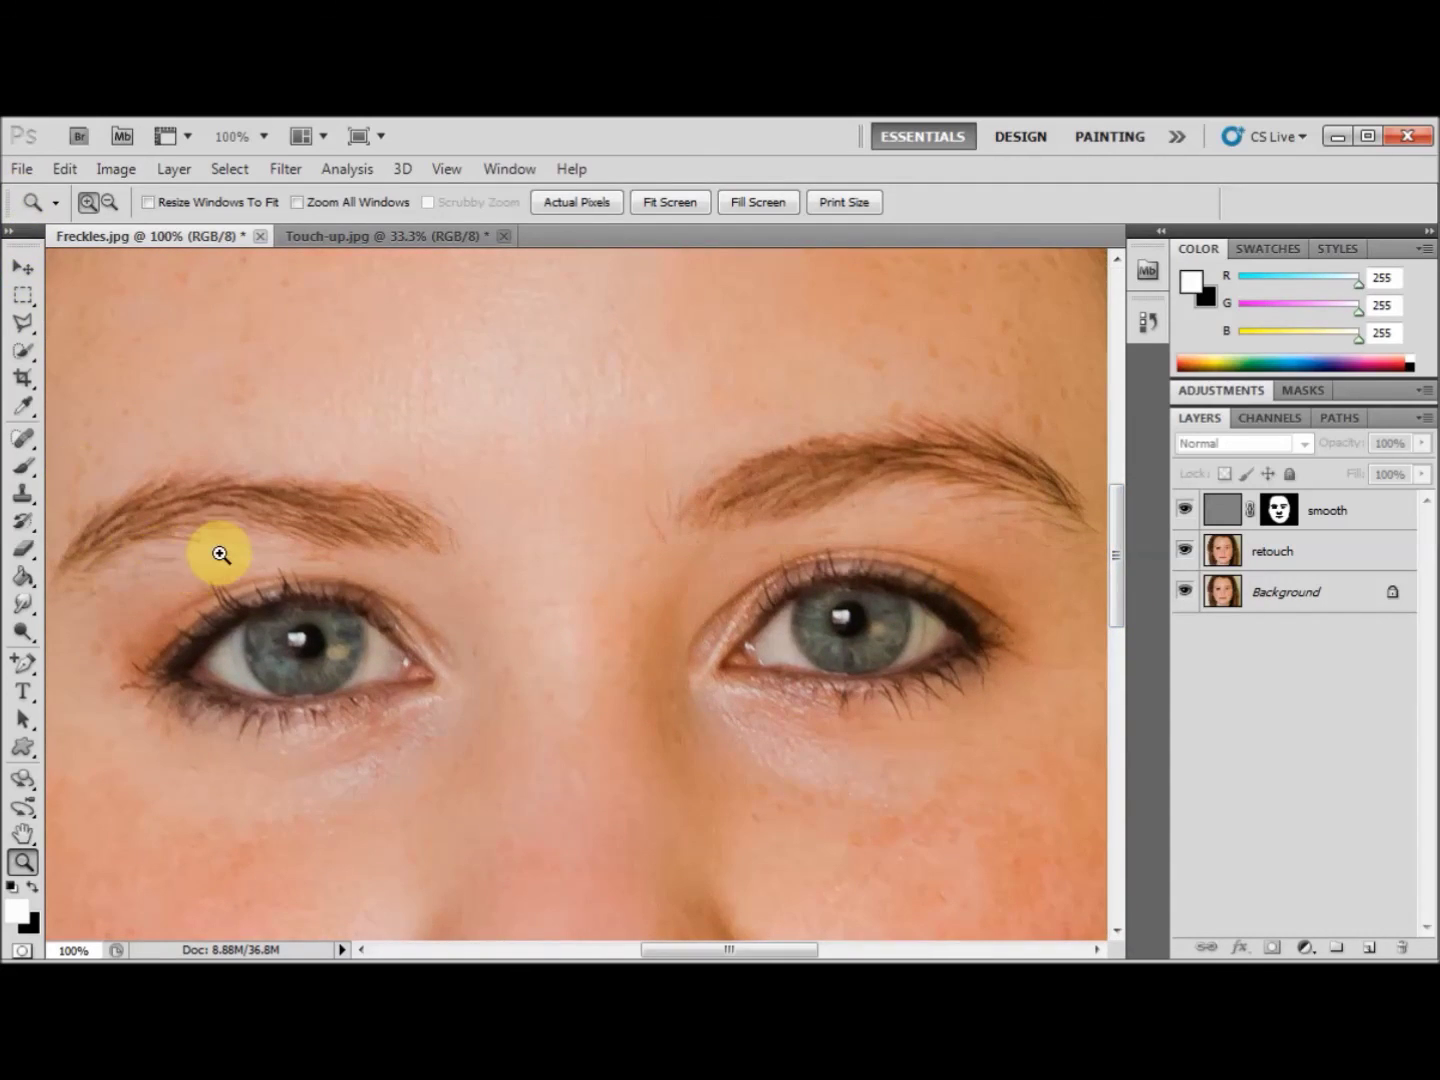
# Use File > Save As and set the format to JPEG (*.JPG;*.JPEG;*.JPE).
pyautogui.click(20, 170)
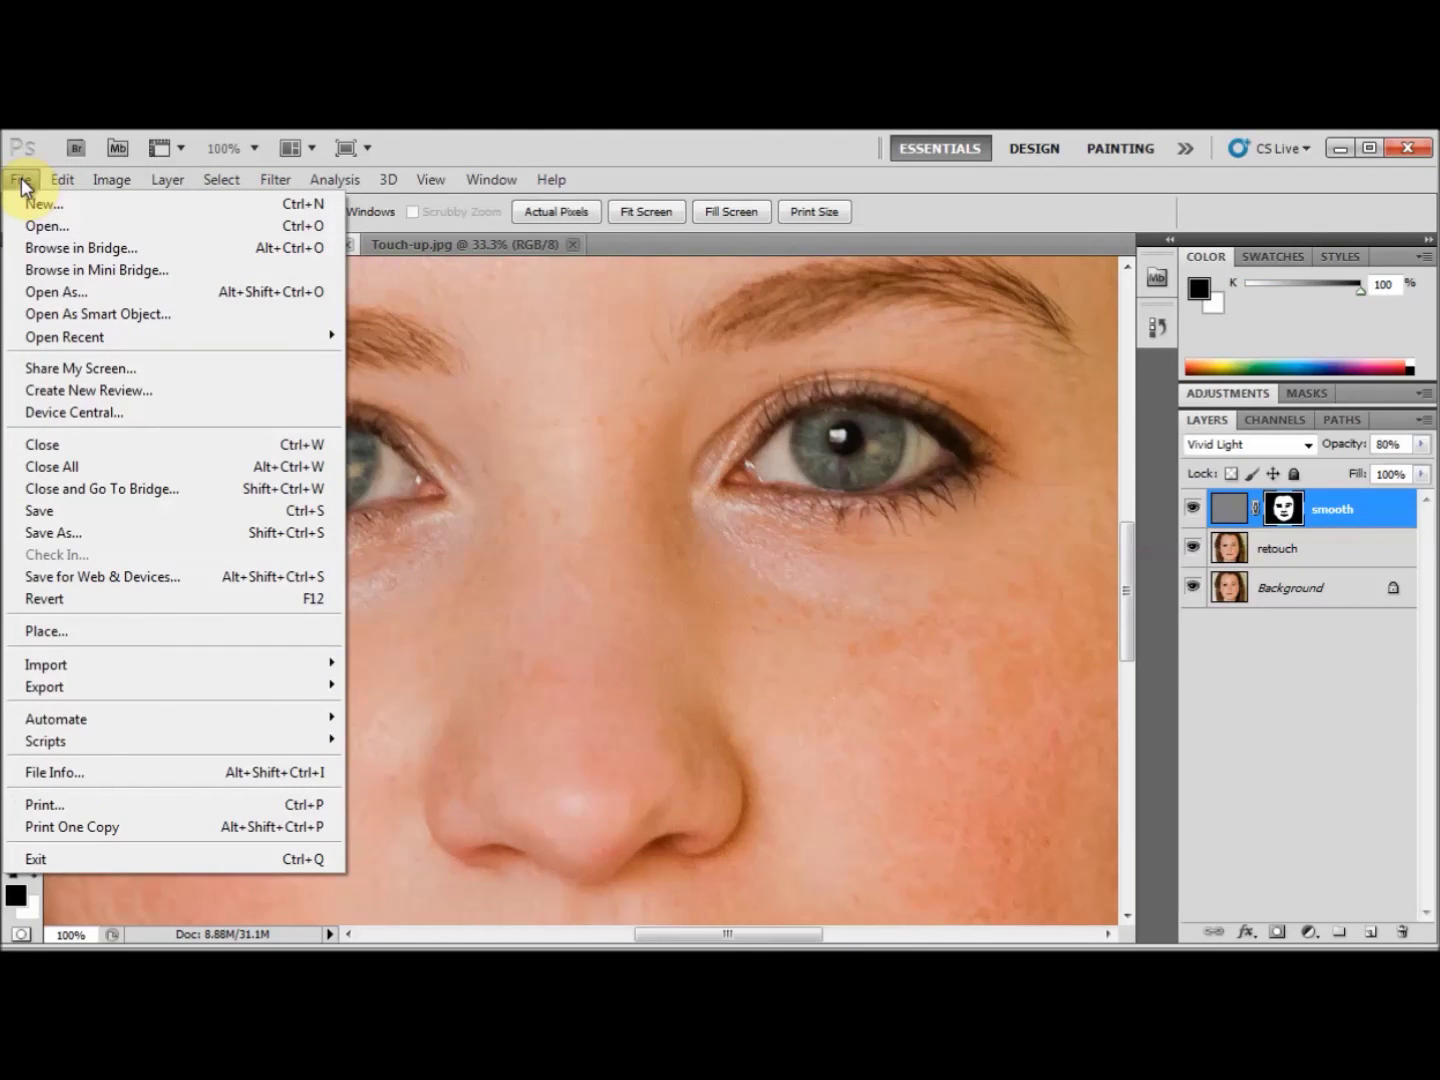
pyautogui.click(56, 534)
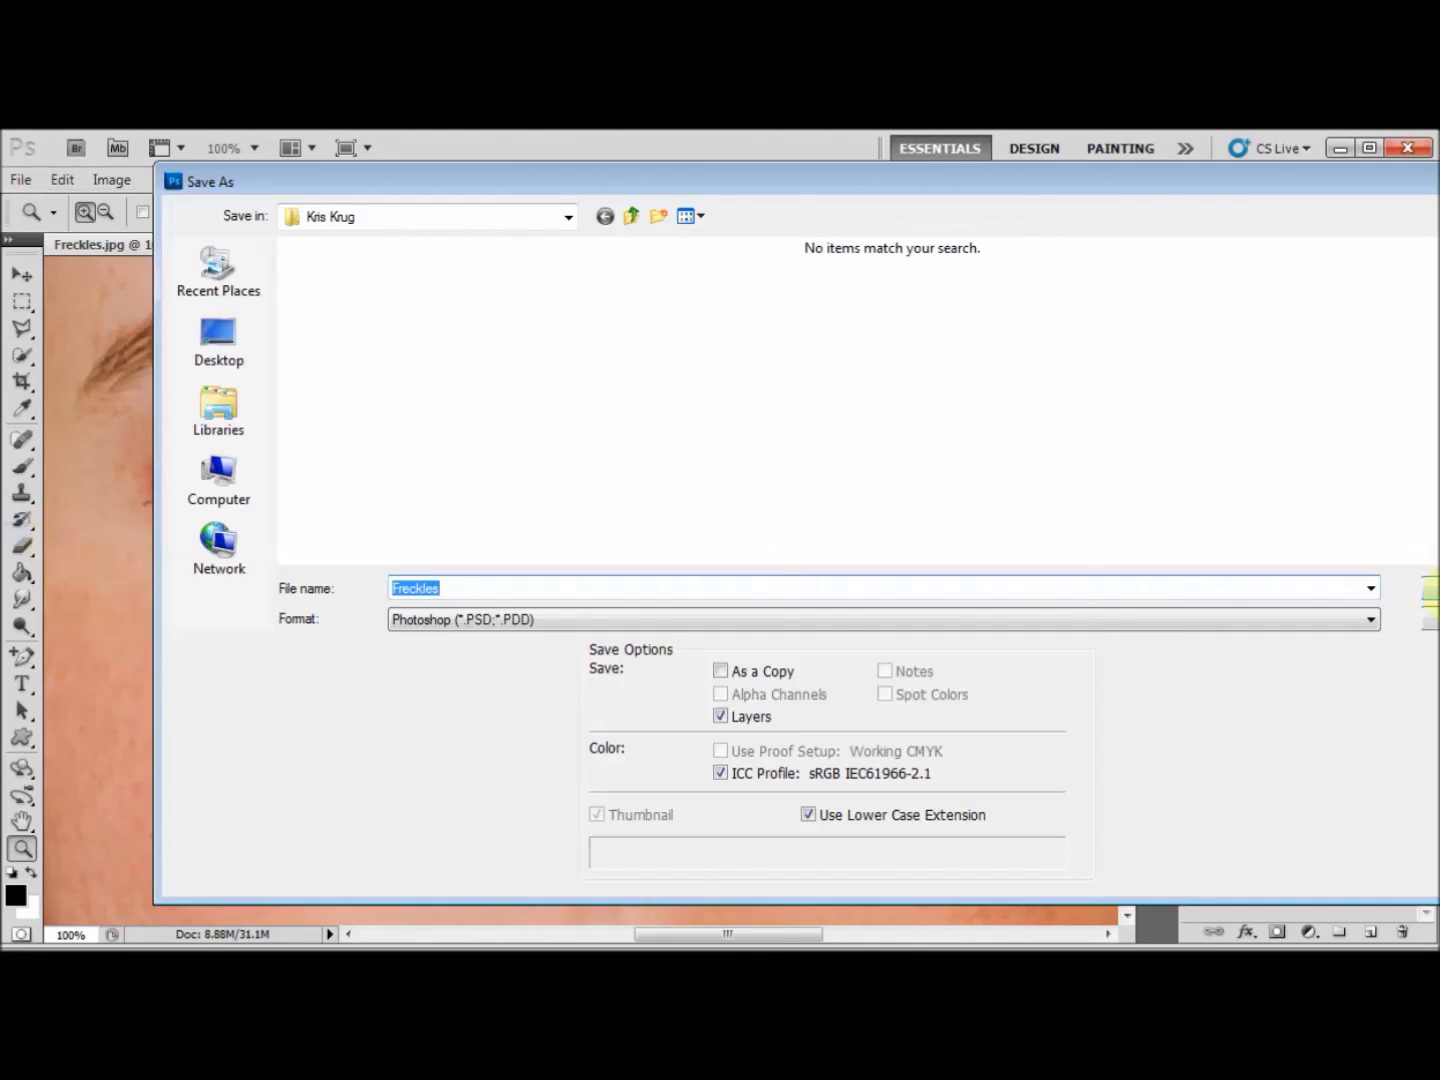
pyautogui.click(1061, 622)
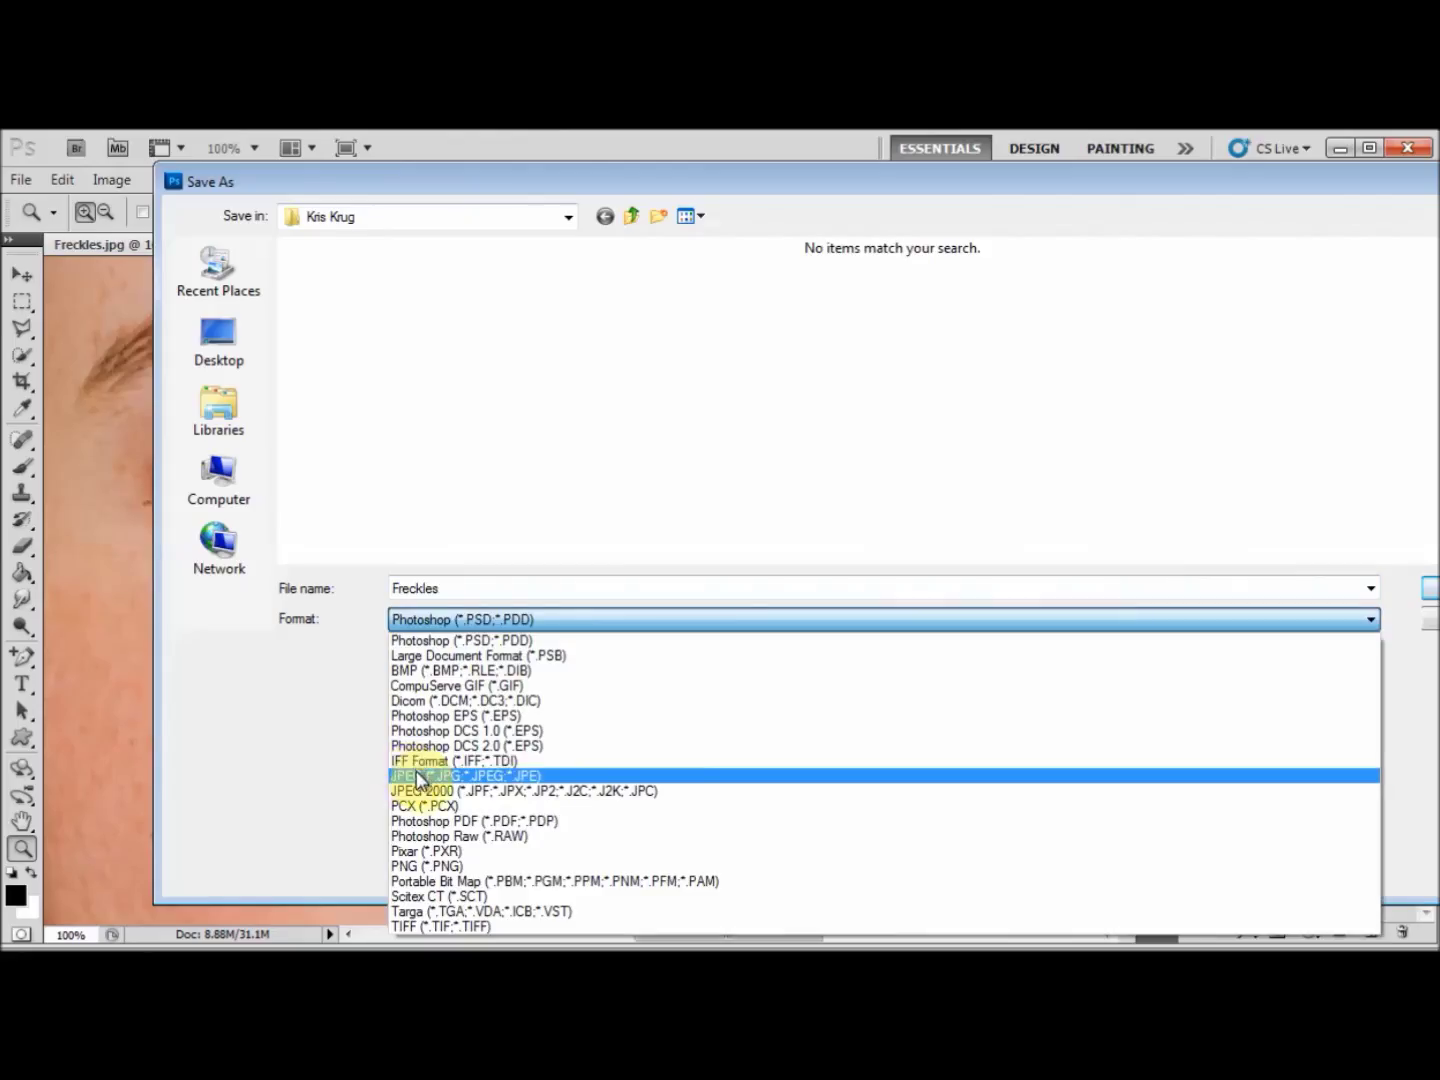